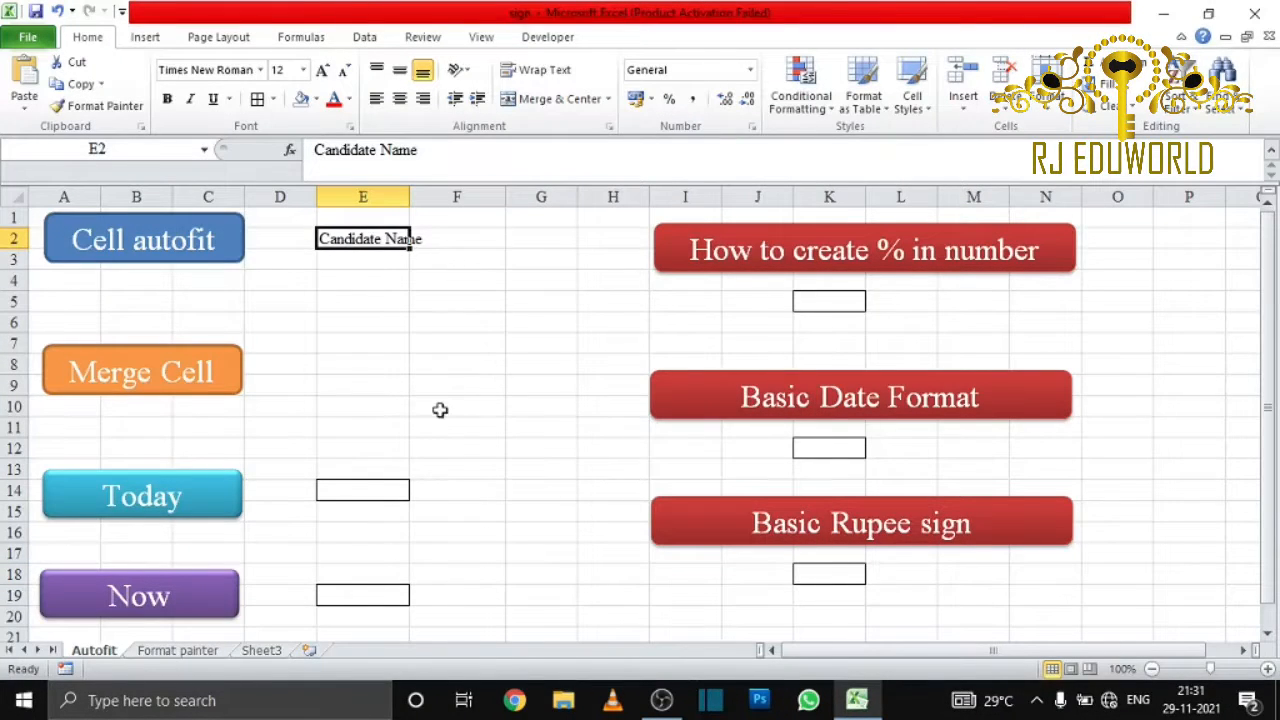
Zoom the sheet to 130% and examine how the Candidate Name heading in cell E2 fits its column width
click(378, 362)
click(388, 246)
click(400, 349)
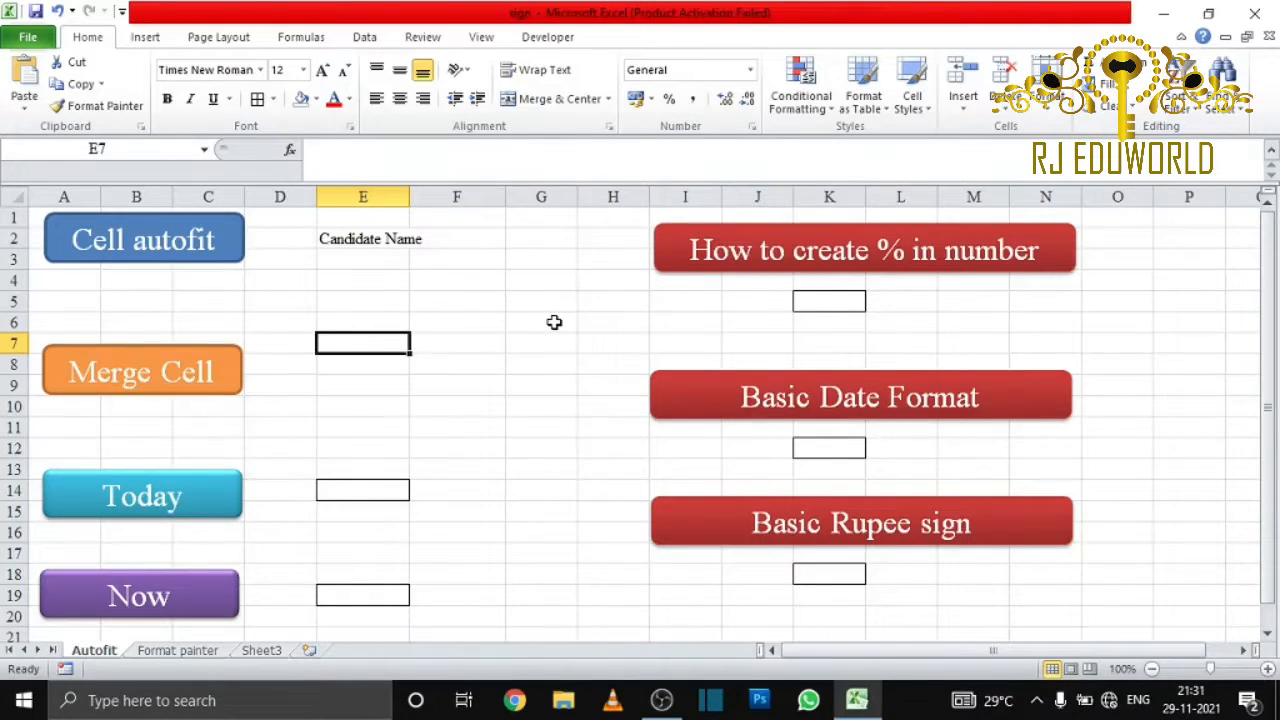
scroll(554, 322, up, 1)
scroll(554, 322, up, 1)
scroll(554, 320, up, 1)
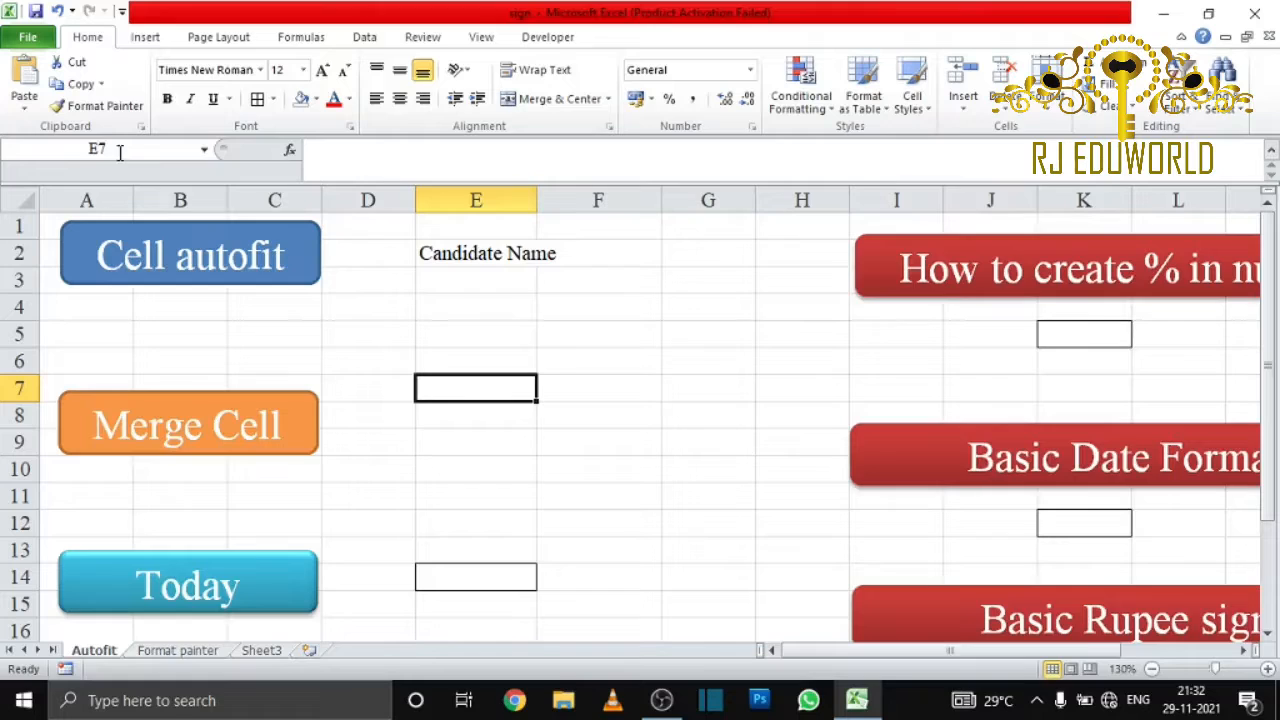
click(510, 257)
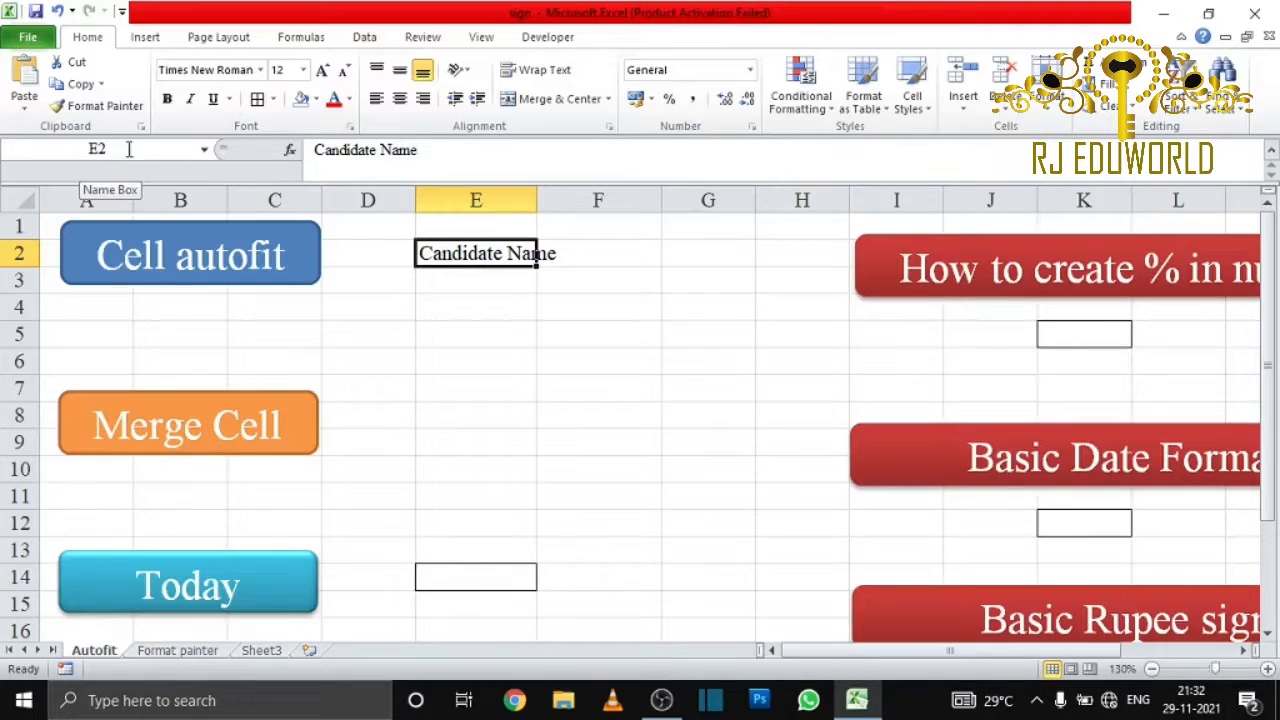
click(398, 355)
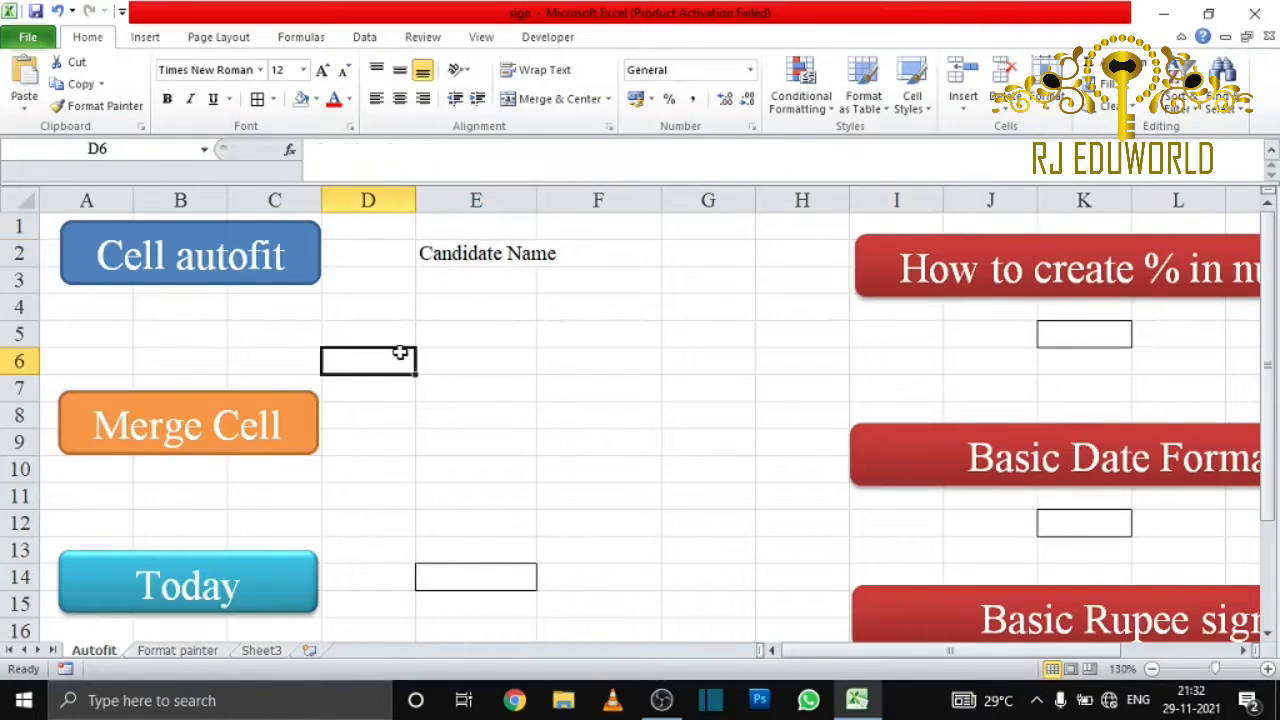
click(496, 260)
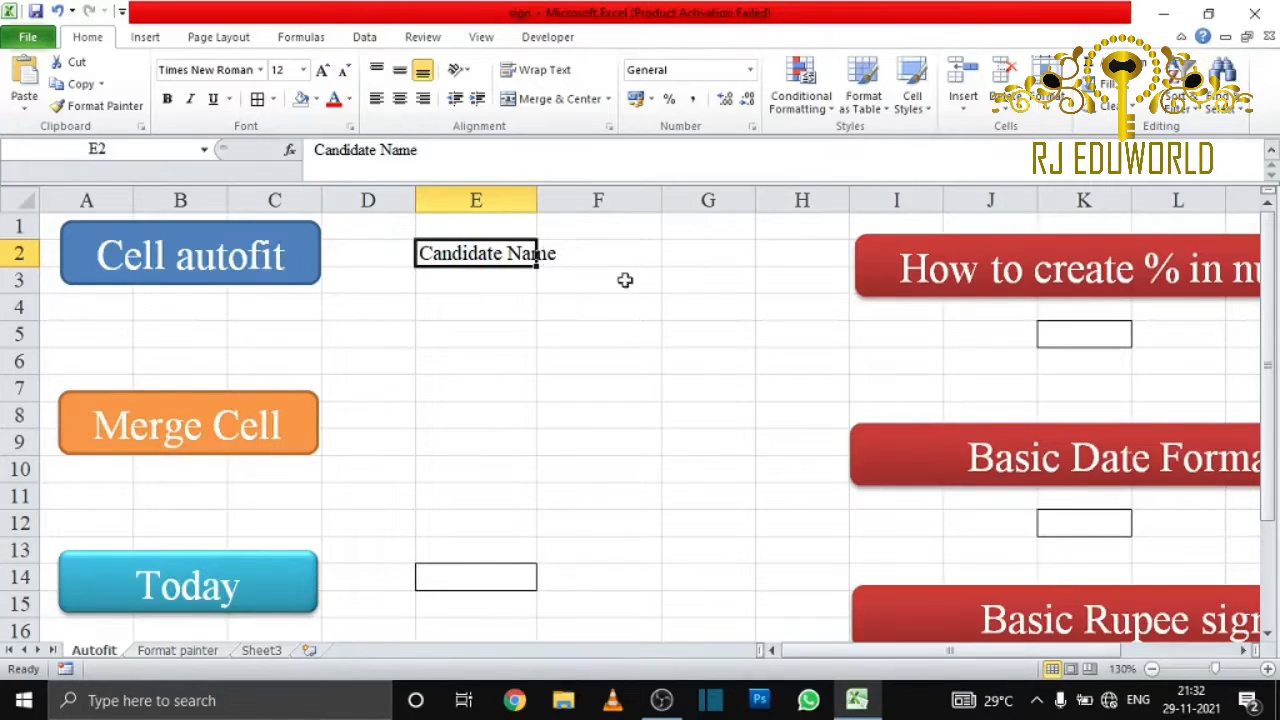
Enter the heading "Candidate mobile number" in cell F2, beside the Candidate Name heading
click(641, 248)
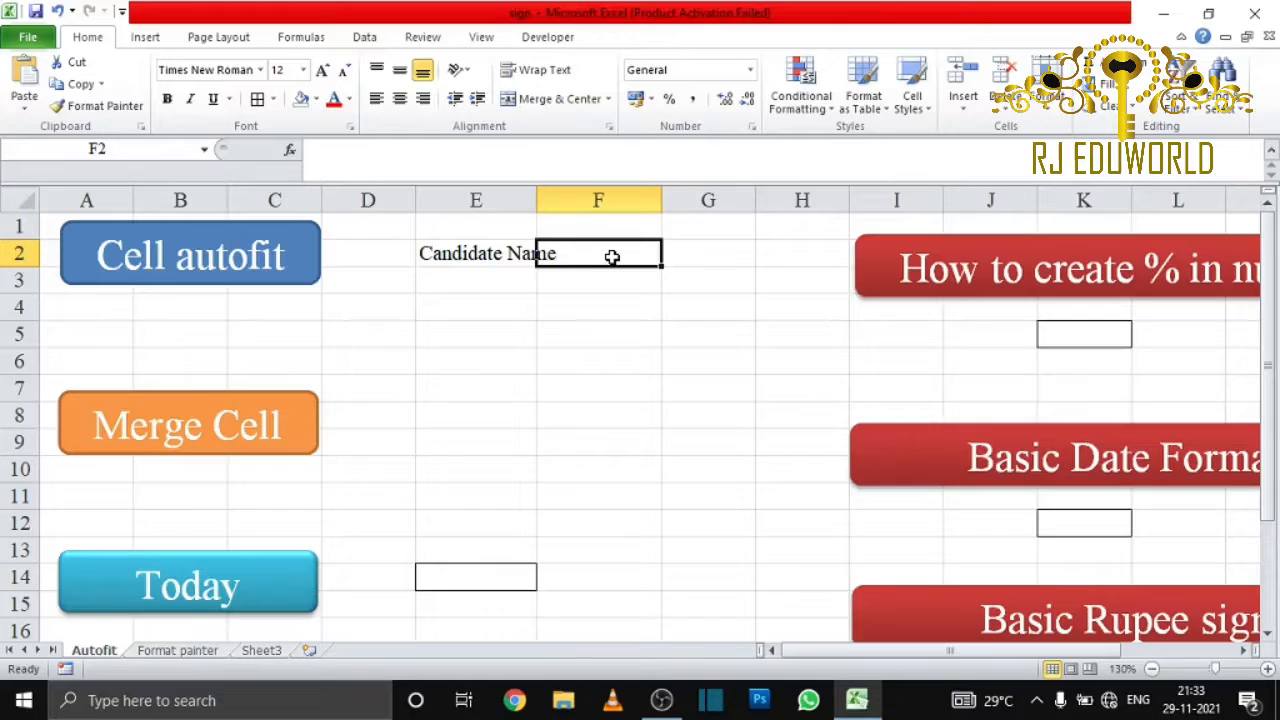
text(Ca)
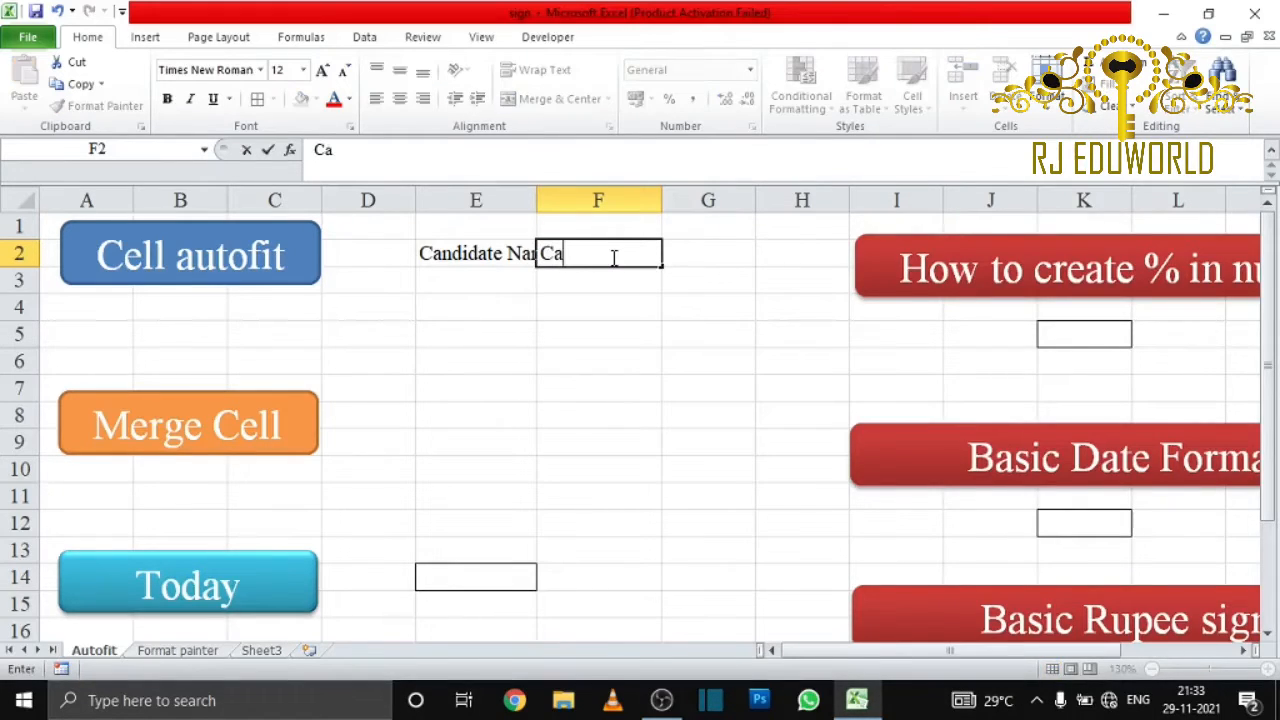
text(nfi)
key(BackSpace)
key(BackSpace)
text(didate)
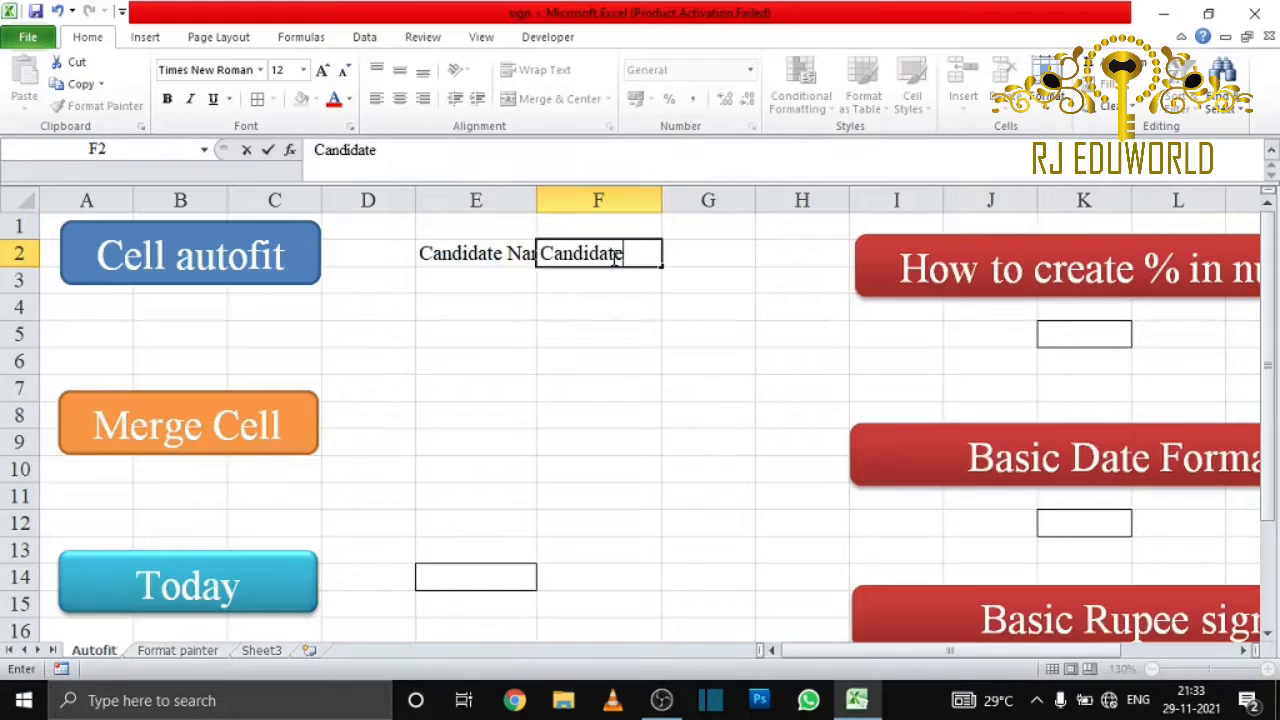
text( mobile number)
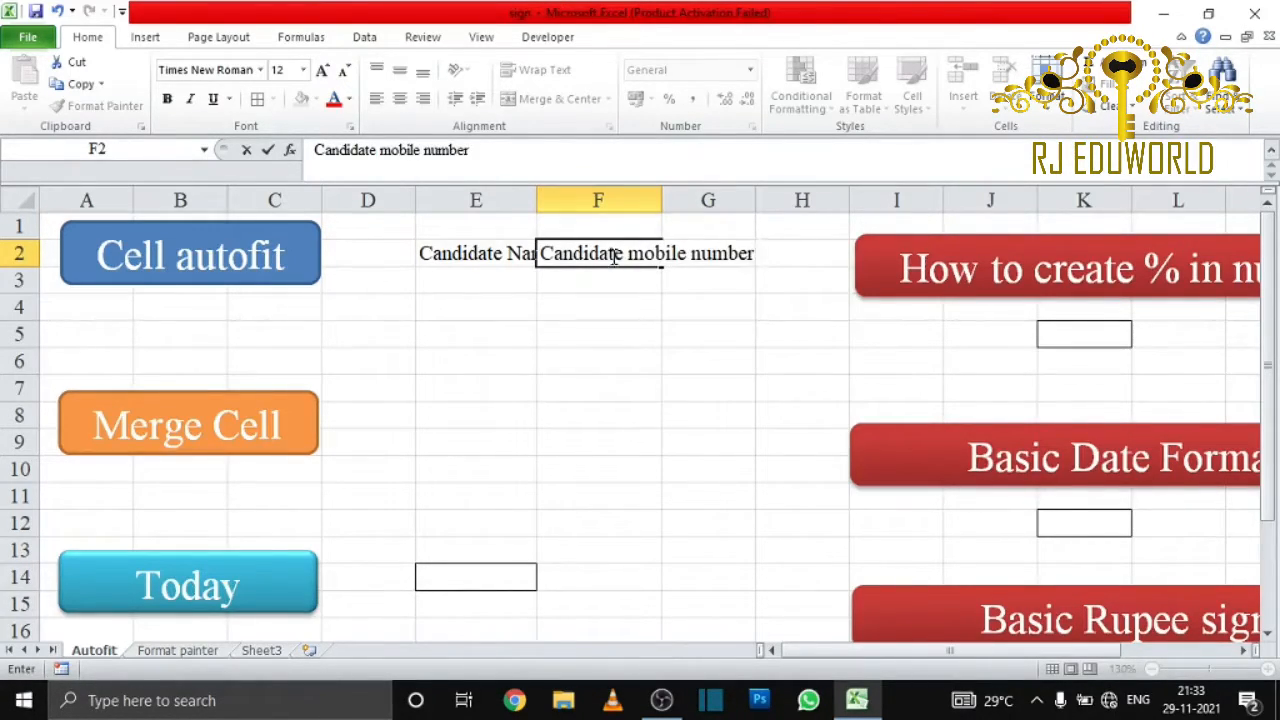
key(Return)
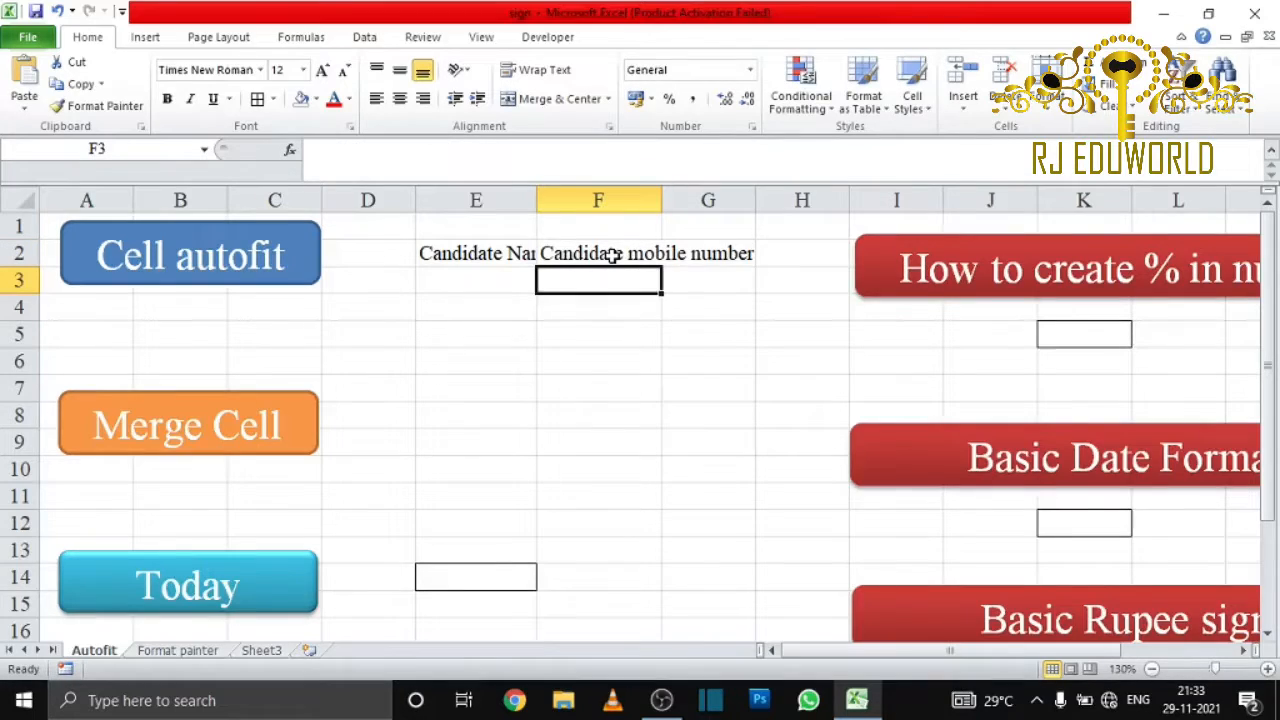
AutoFit the widths of columns F and E to their headings in row 2
click(588, 254)
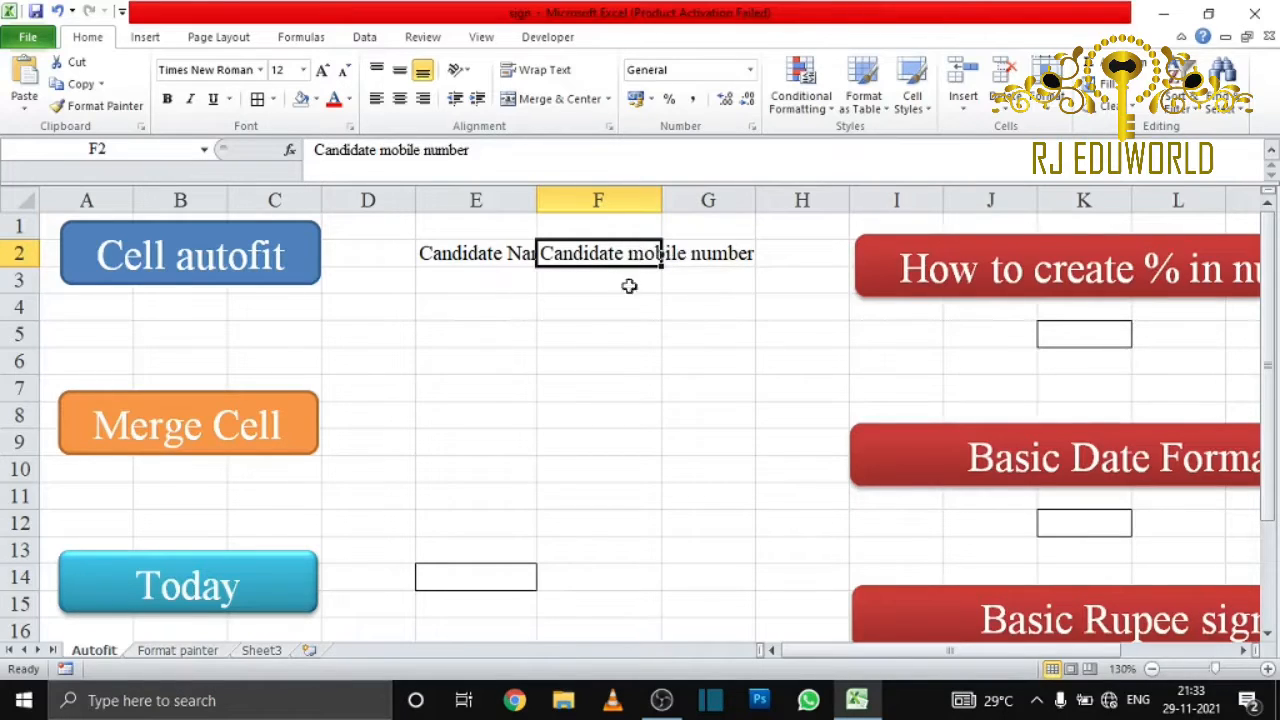
click(610, 335)
click(622, 257)
click(505, 250)
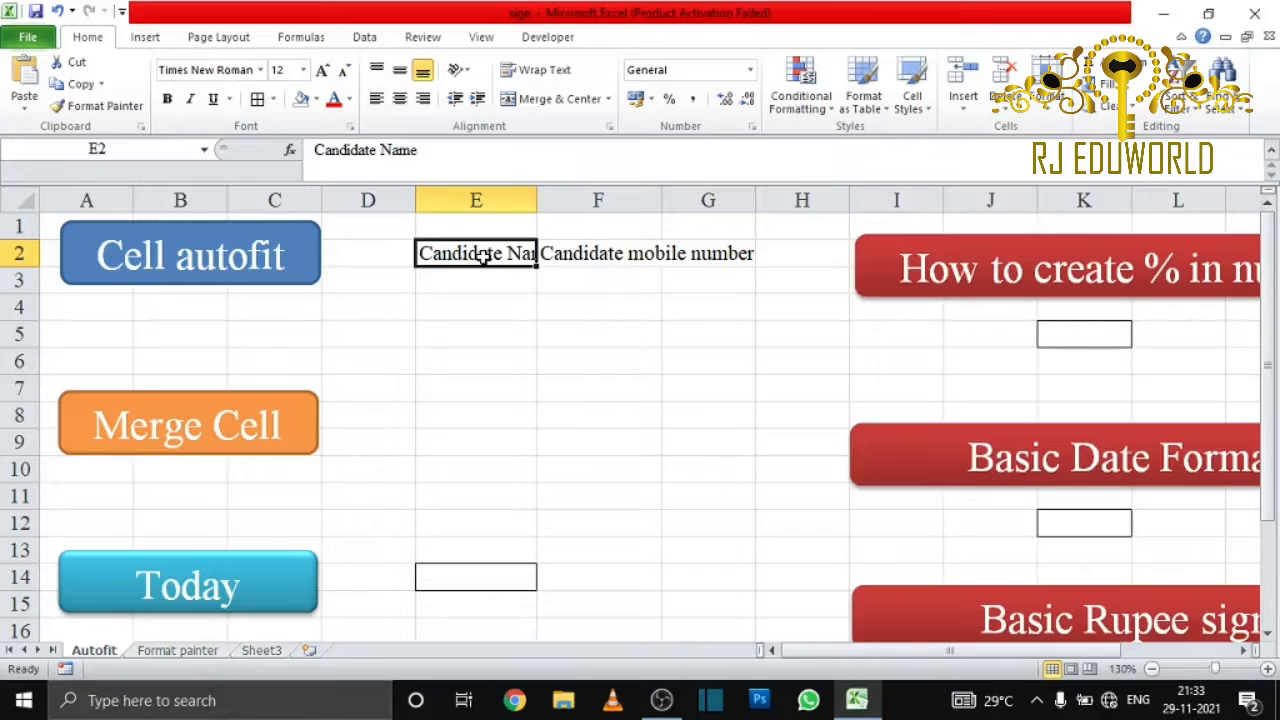
click(598, 254)
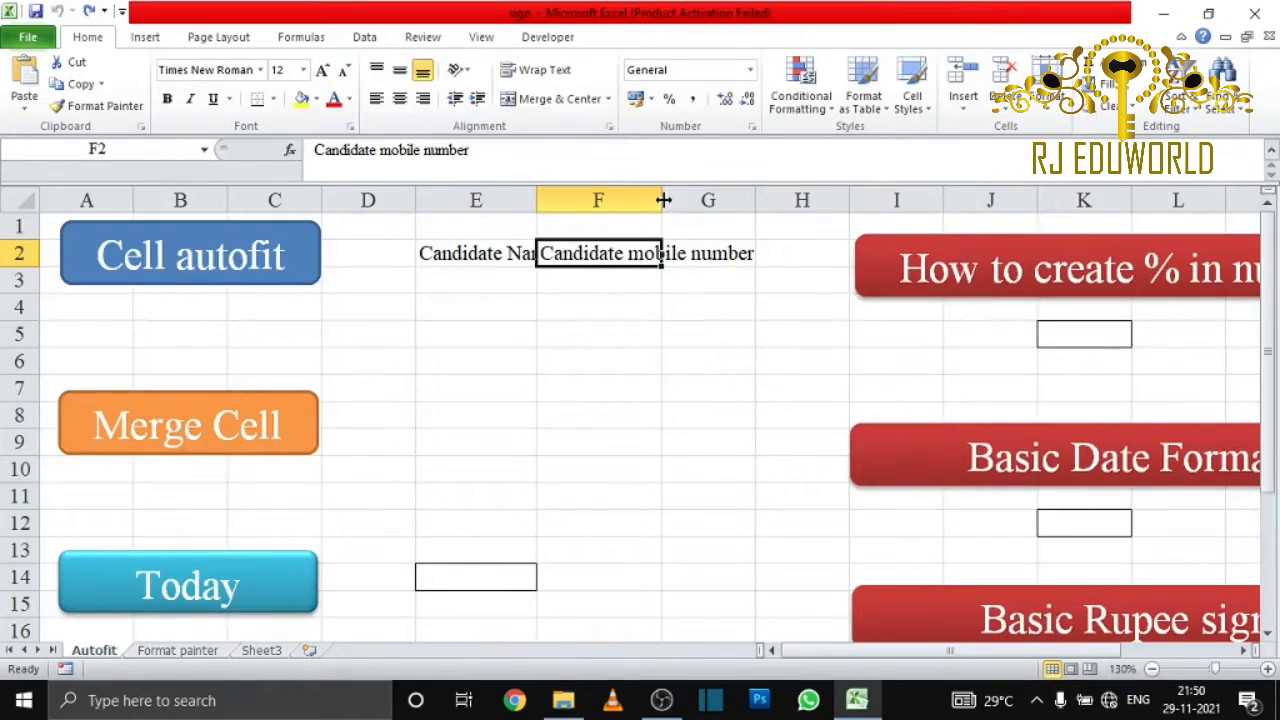
click(663, 200)
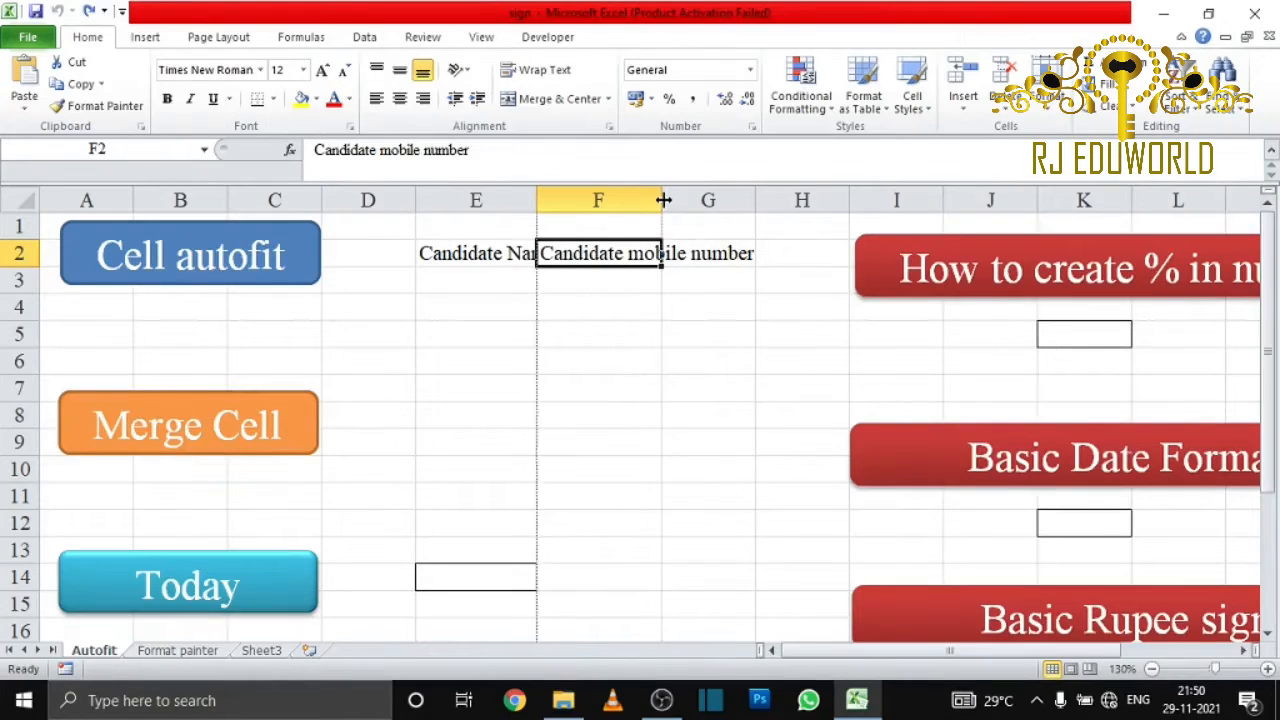
double_click(663, 200)
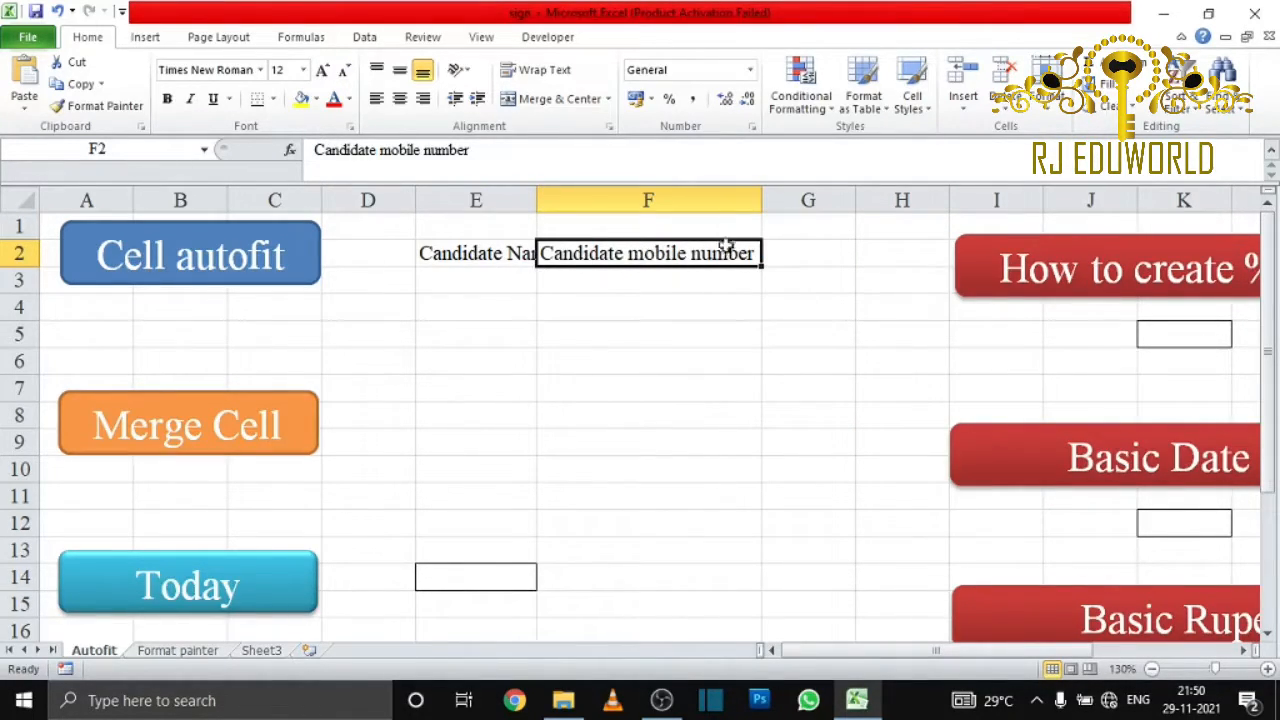
double_click(536, 195)
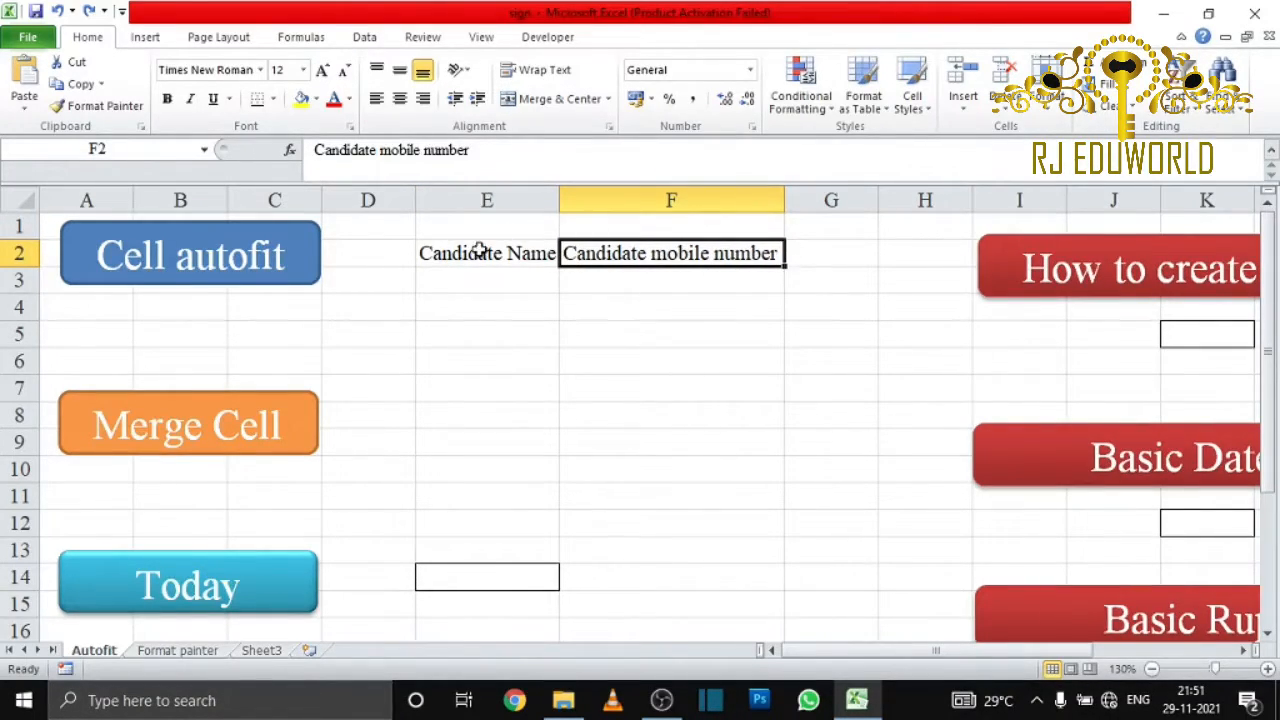
Apply all borders to the two heading cells E2:F2
click(479, 250)
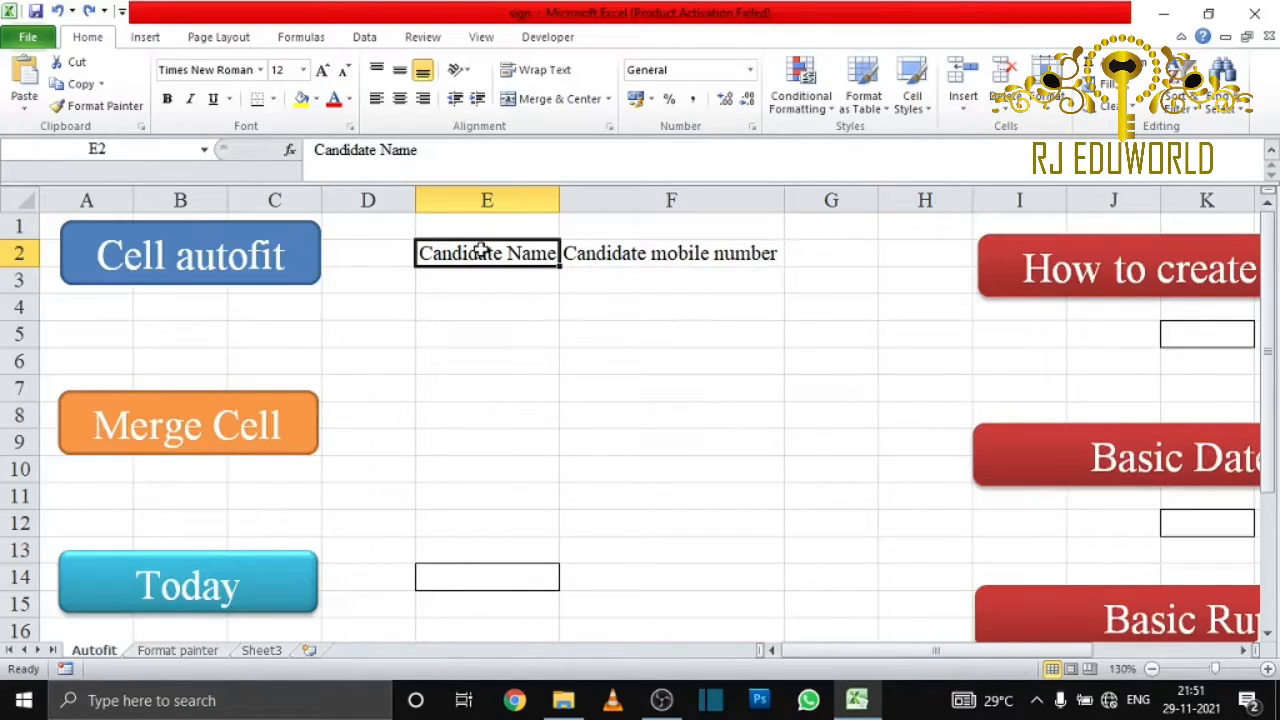
key(shift+Right)
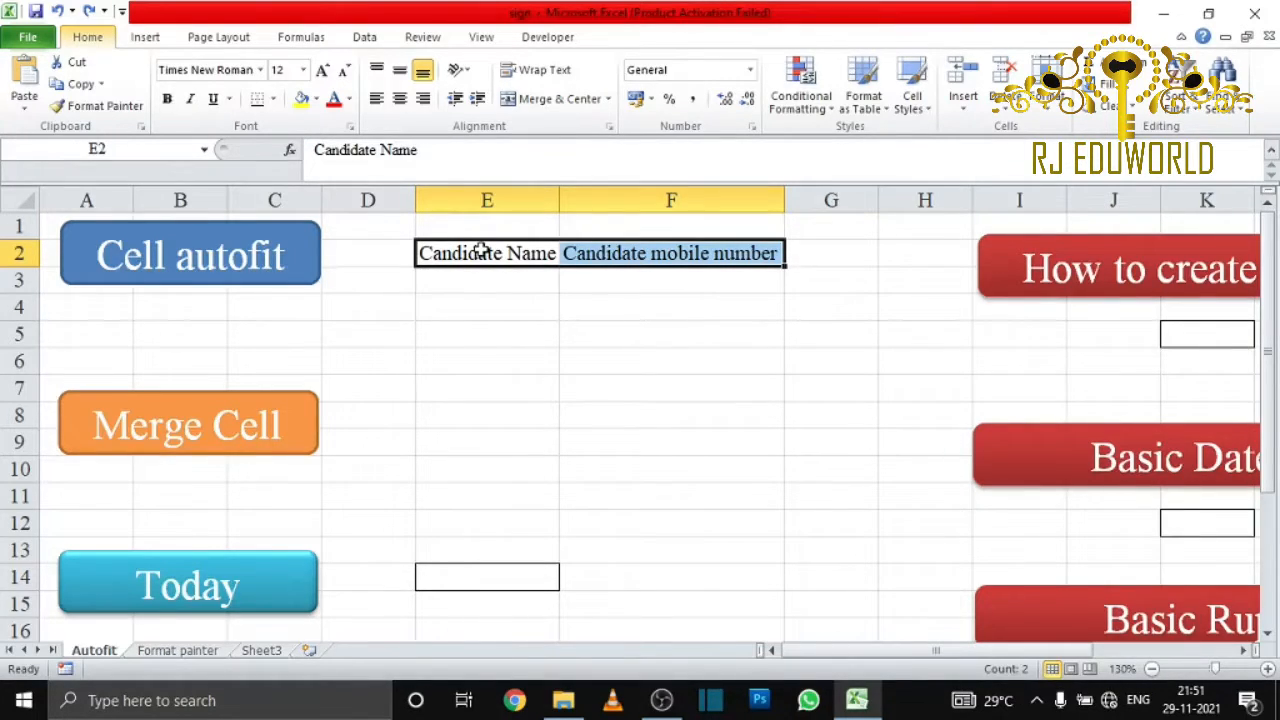
key(alt+h)
key(b)
key(a)
click(562, 337)
click(521, 256)
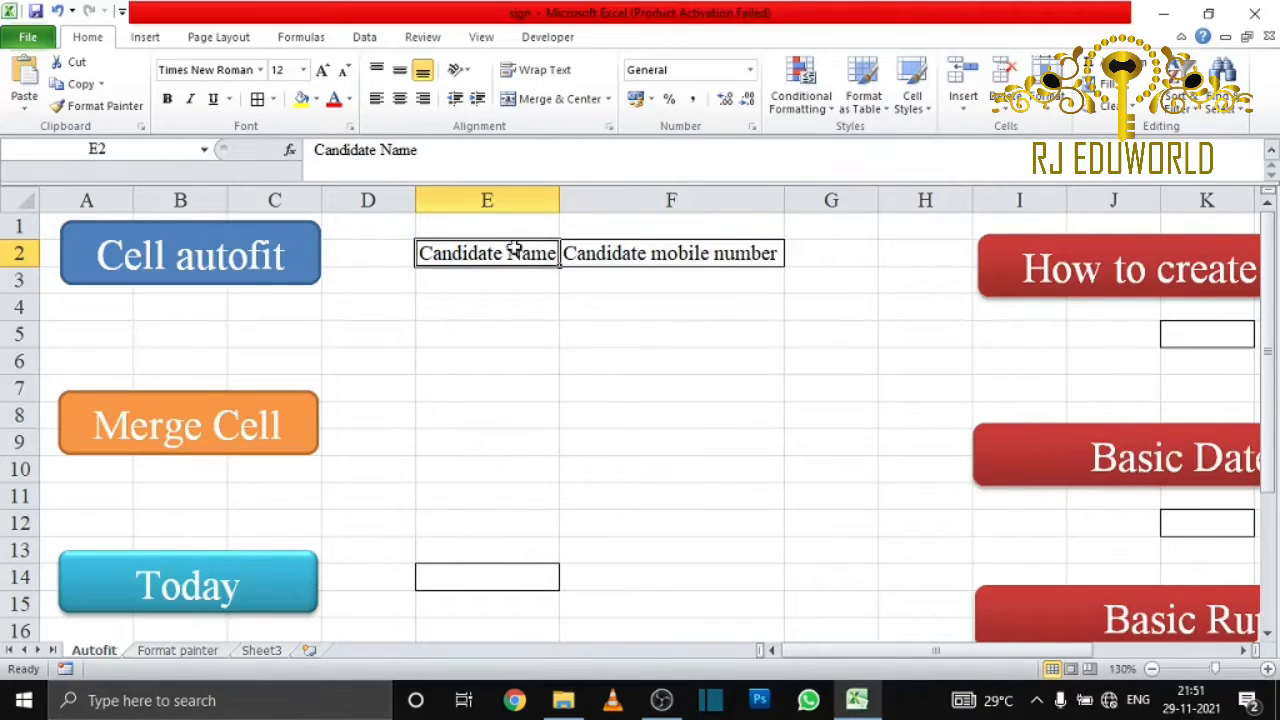
Narrow column F below its heading's length, and AutoFit the column again to the heading text
click(630, 252)
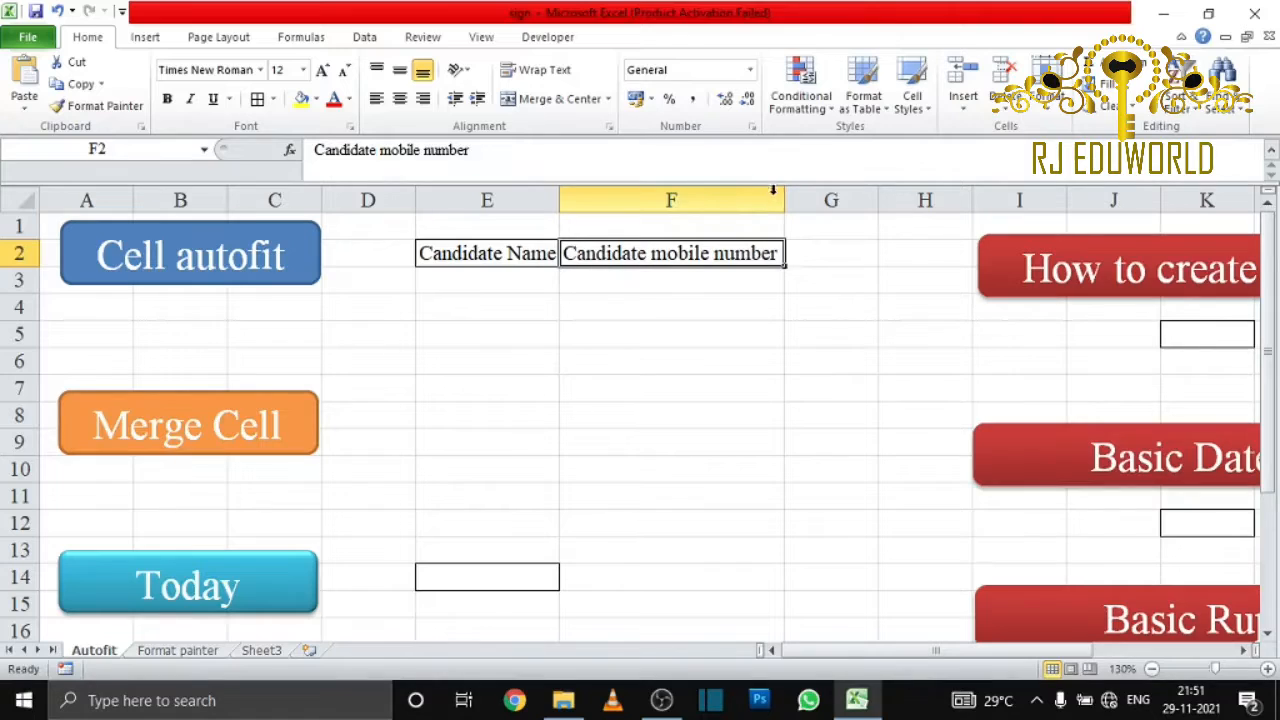
drag(779, 202, 685, 204)
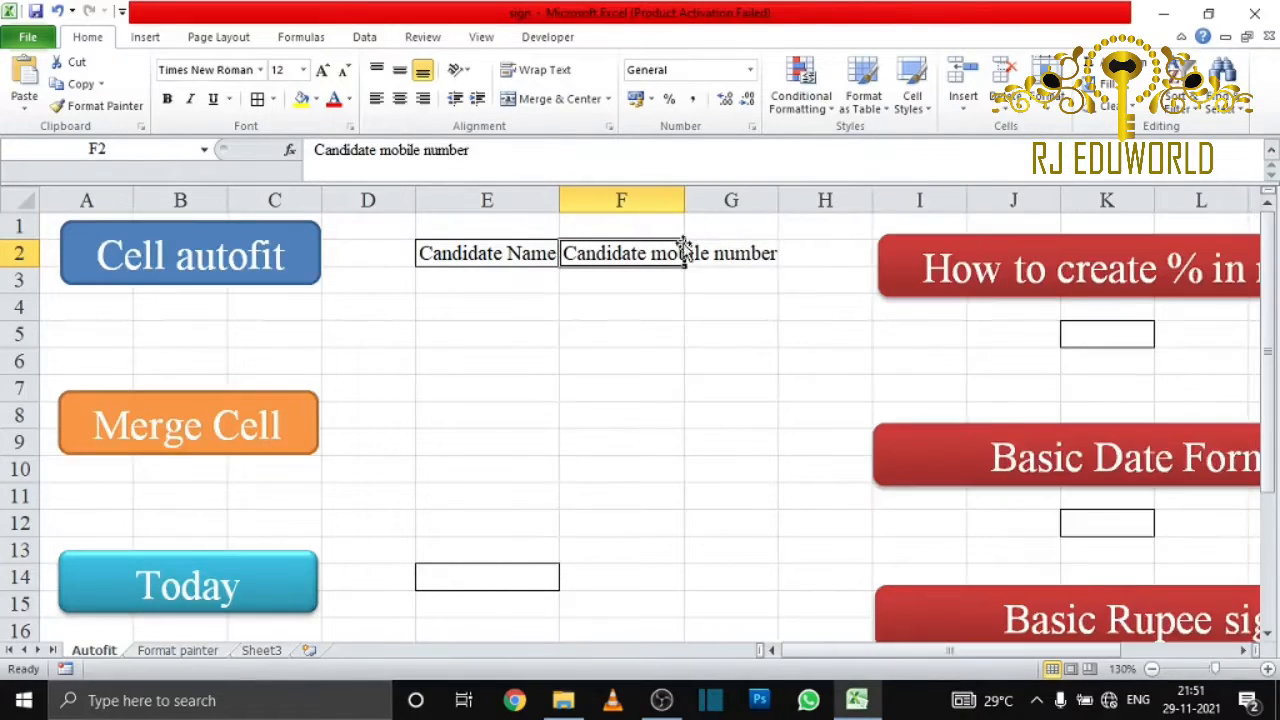
click(768, 252)
click(664, 202)
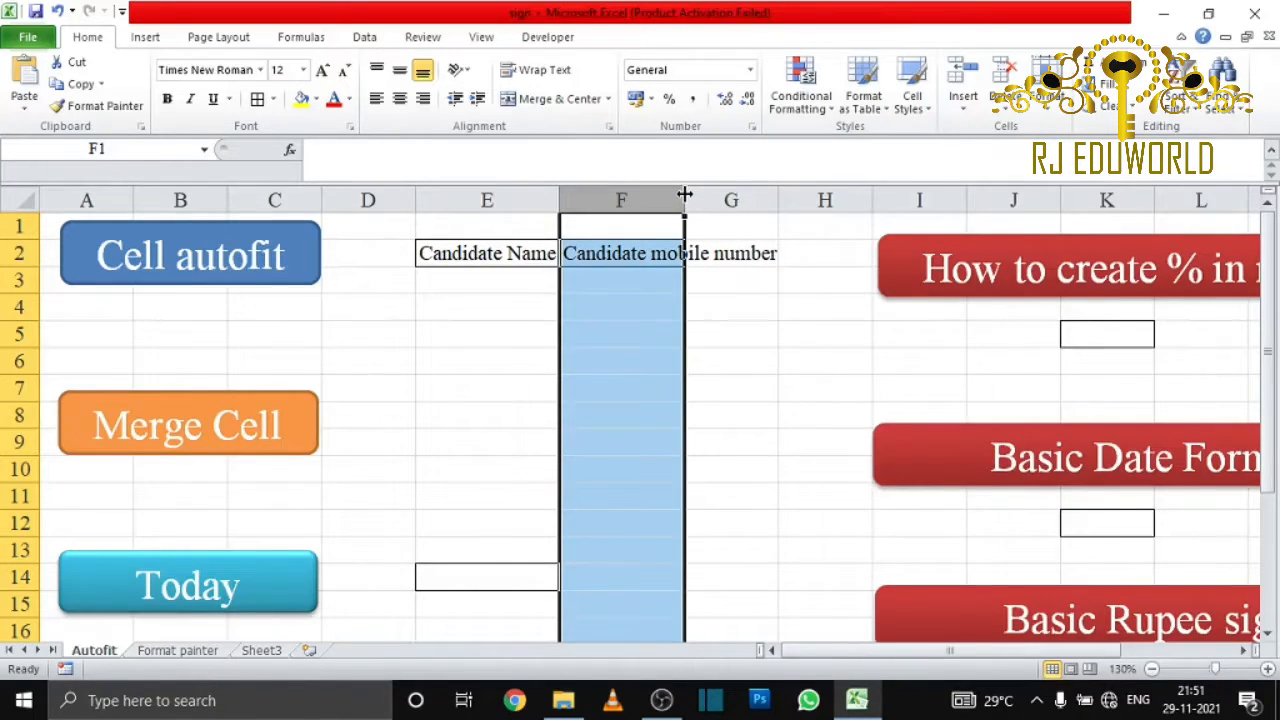
double_click(684, 194)
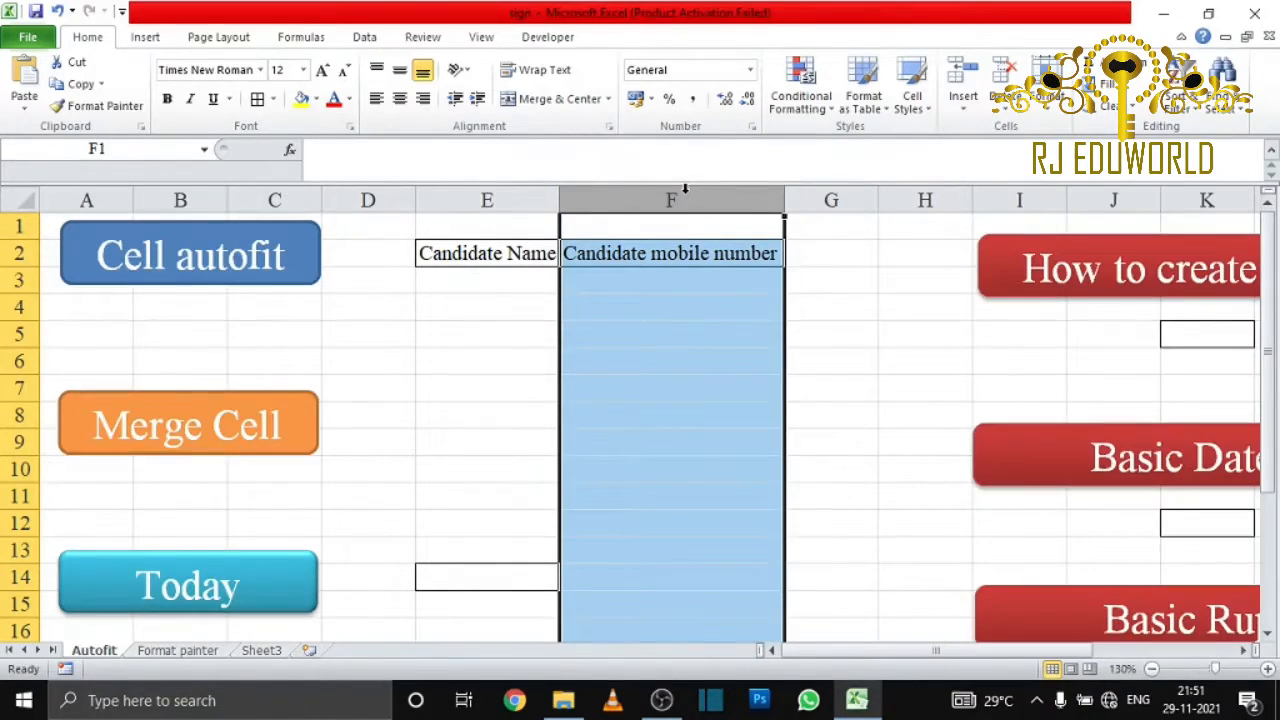
click(716, 252)
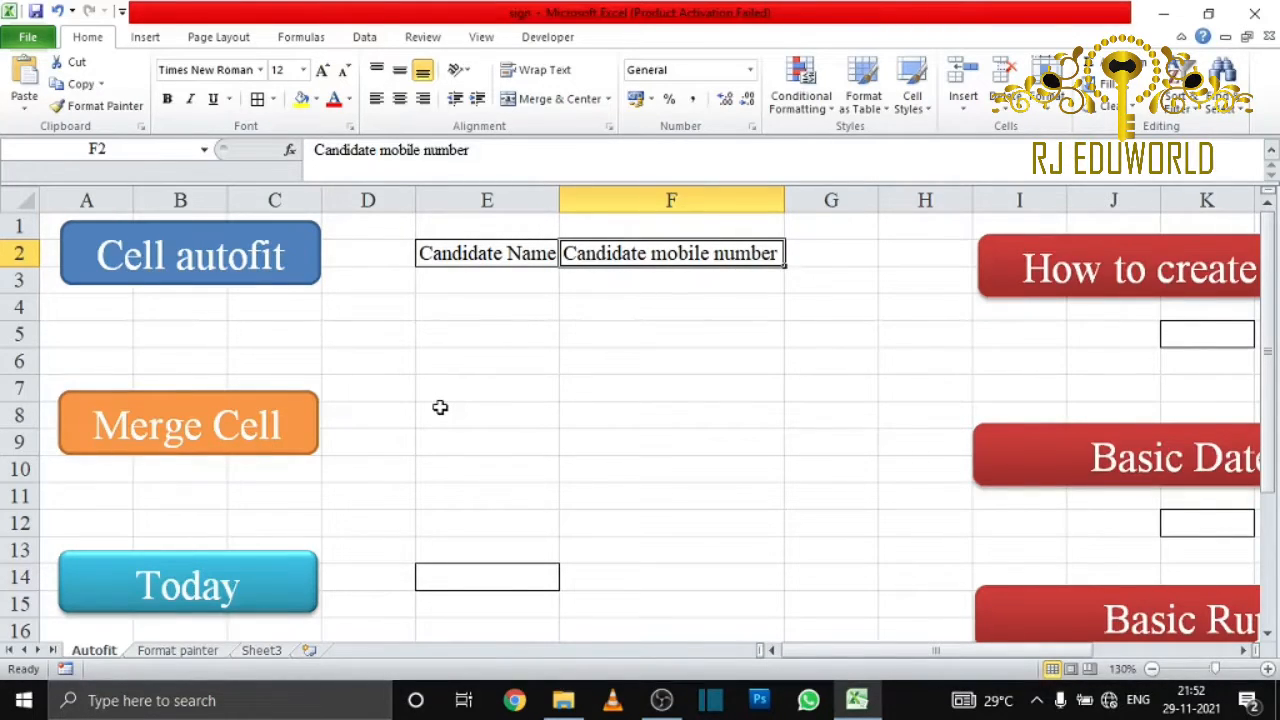
Merge and center the cell range E8:F9 beside the Merge Cell label
drag(437, 412, 750, 482)
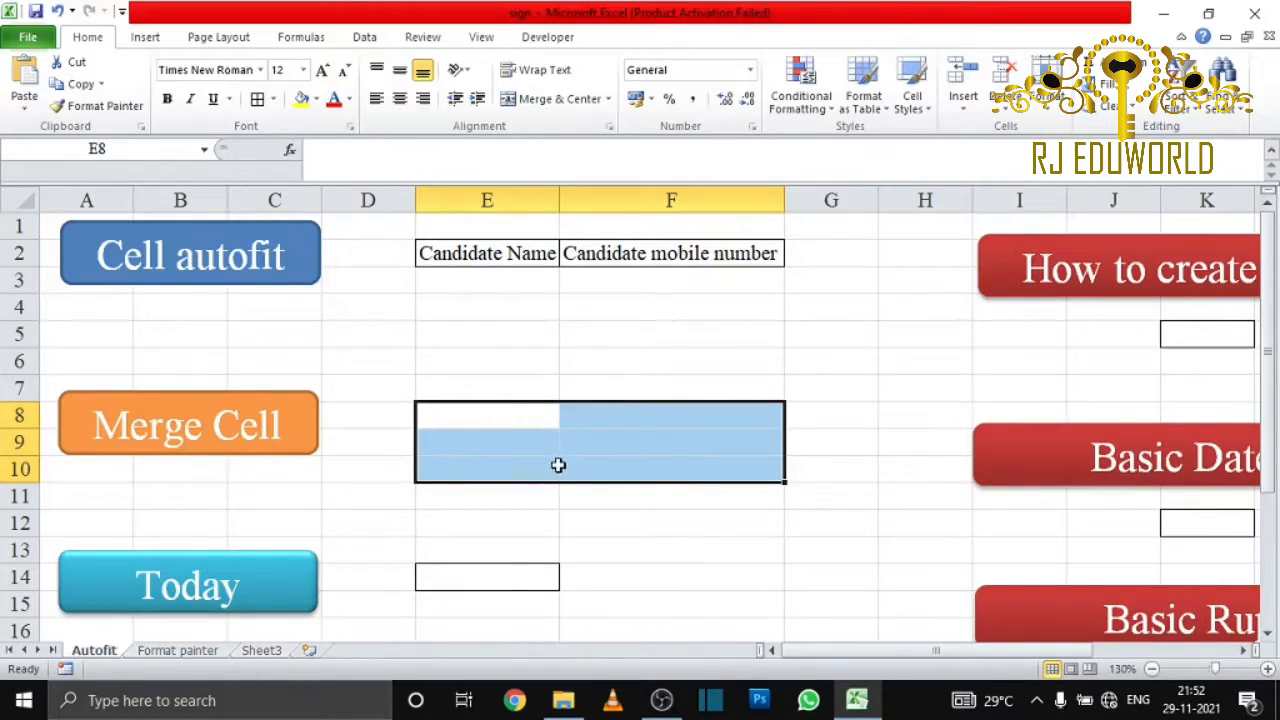
click(487, 414)
drag(487, 414, 697, 437)
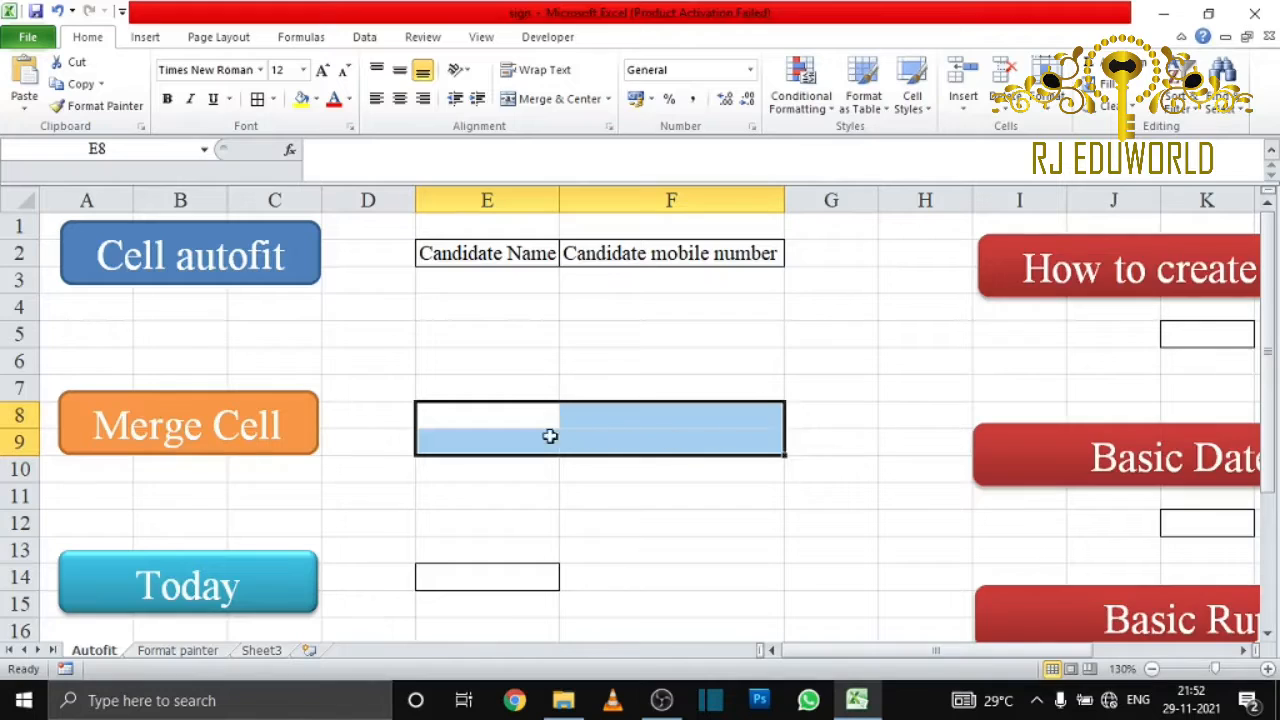
drag(483, 418, 745, 442)
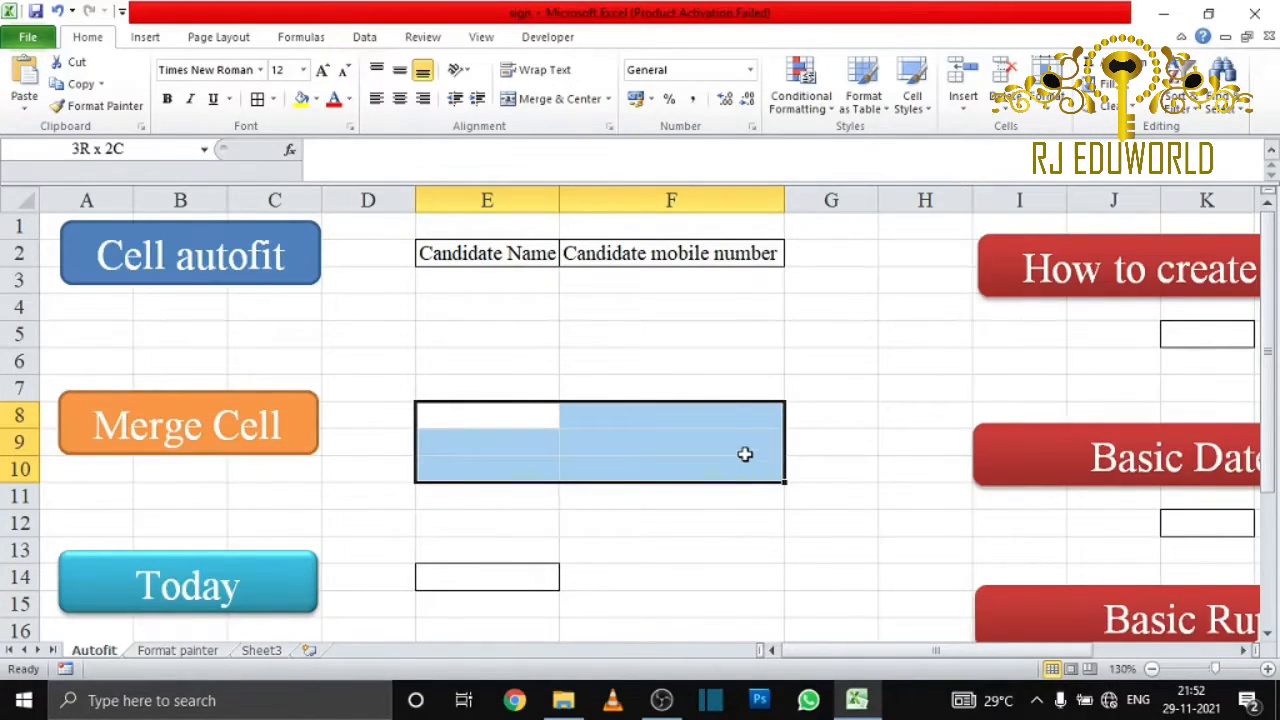
drag(745, 454, 745, 445)
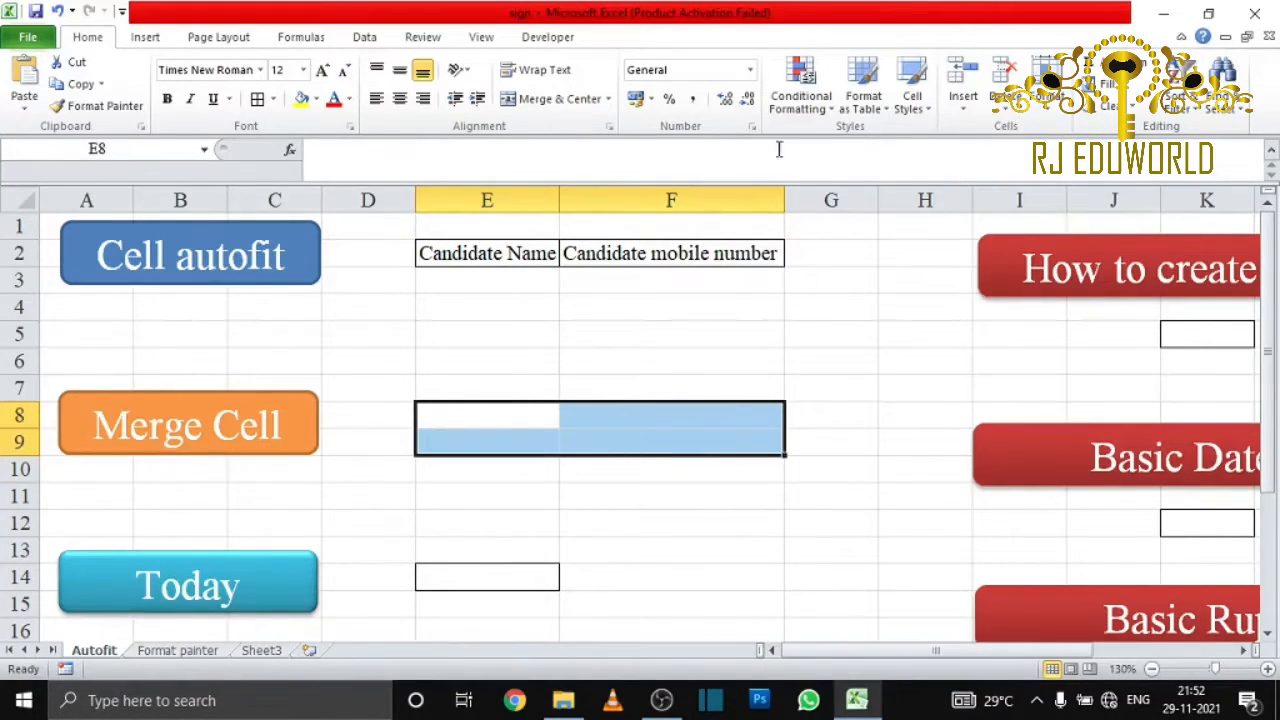
click(555, 100)
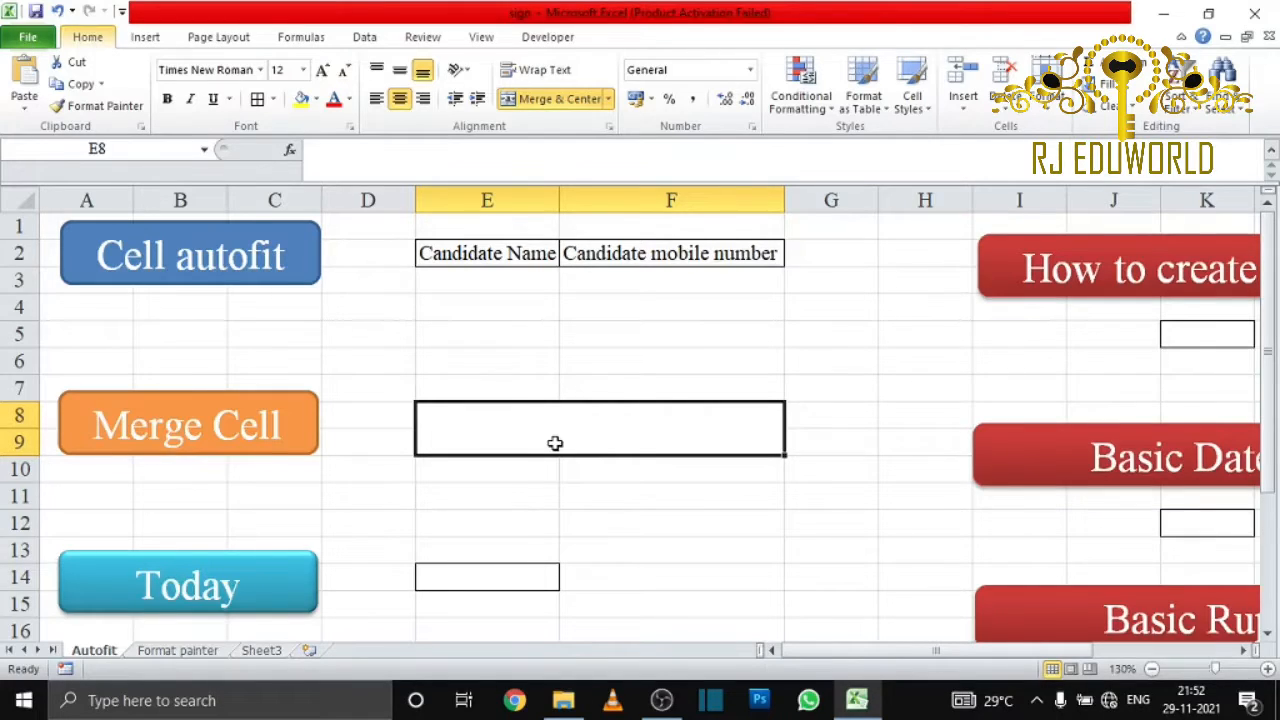
Apply all borders to the merged cell E8:F9
key(alt+h)
key(b)
key(a)
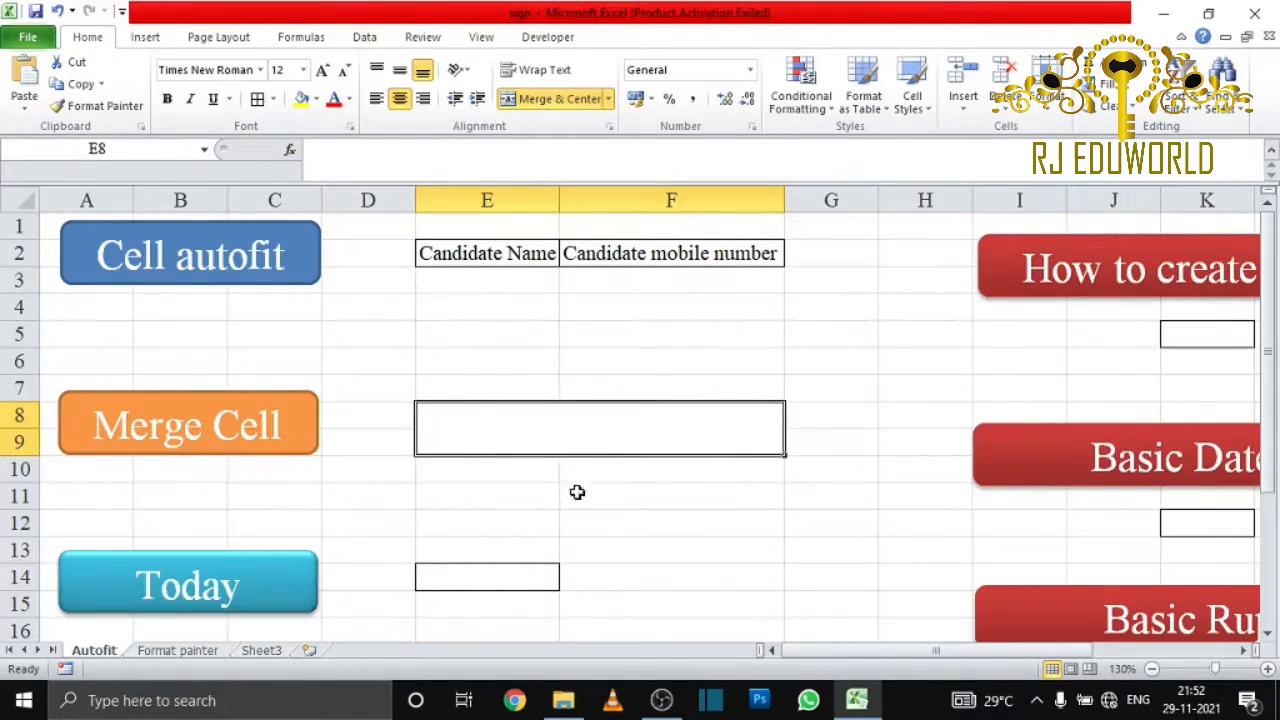
click(579, 493)
click(581, 441)
Enter the formula =TODAY() in cell E14 beside the Today label and check it in the cell
scroll(740, 416, down, 1)
click(497, 498)
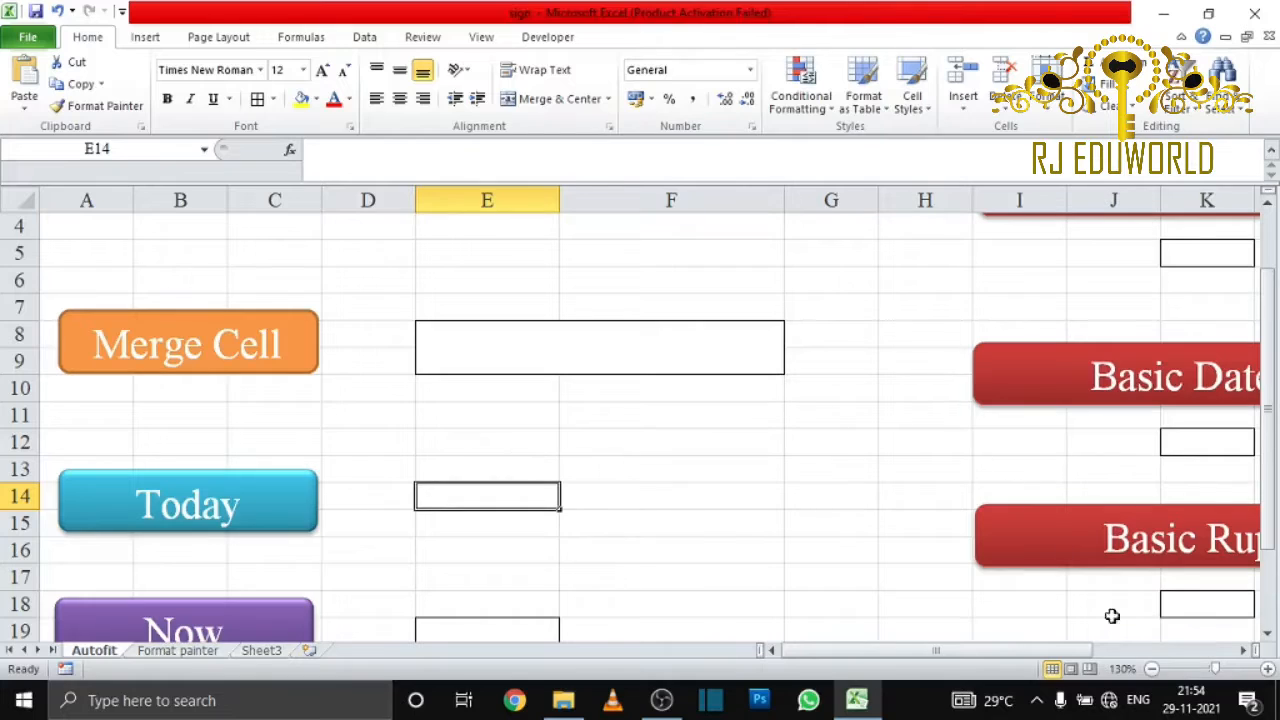
mouse_move(1192, 706)
text(=today)
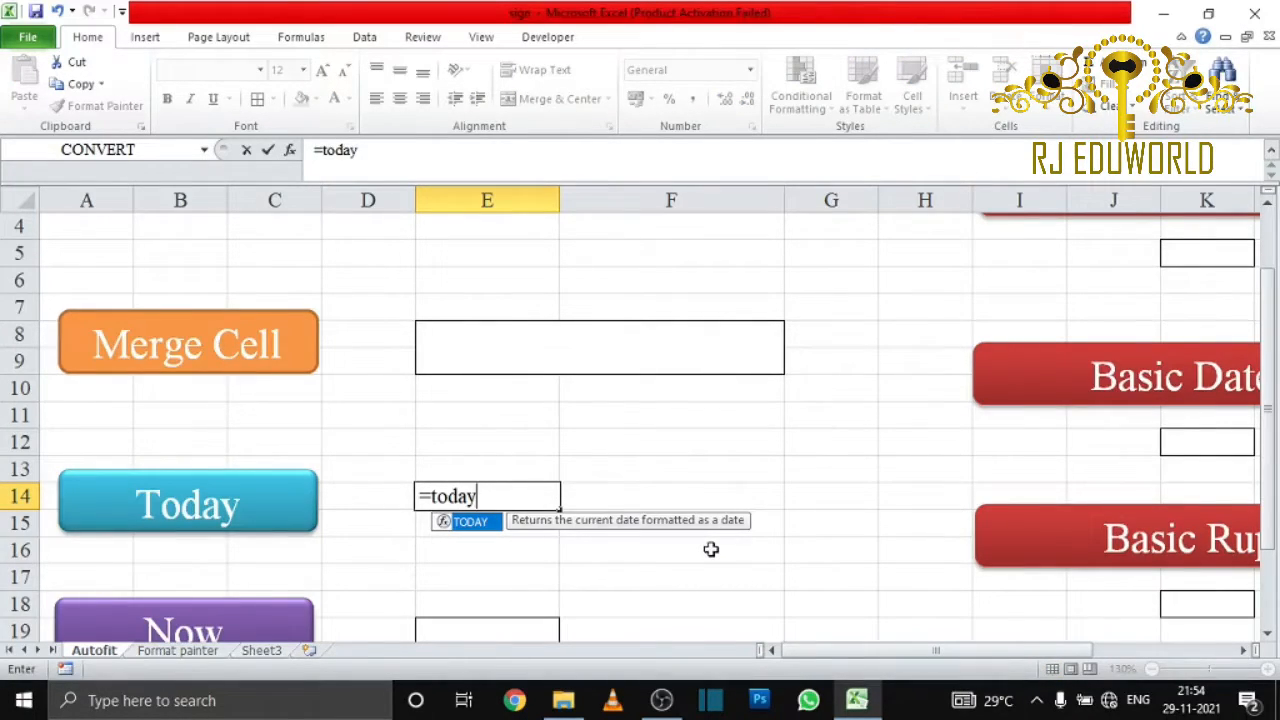
text(()
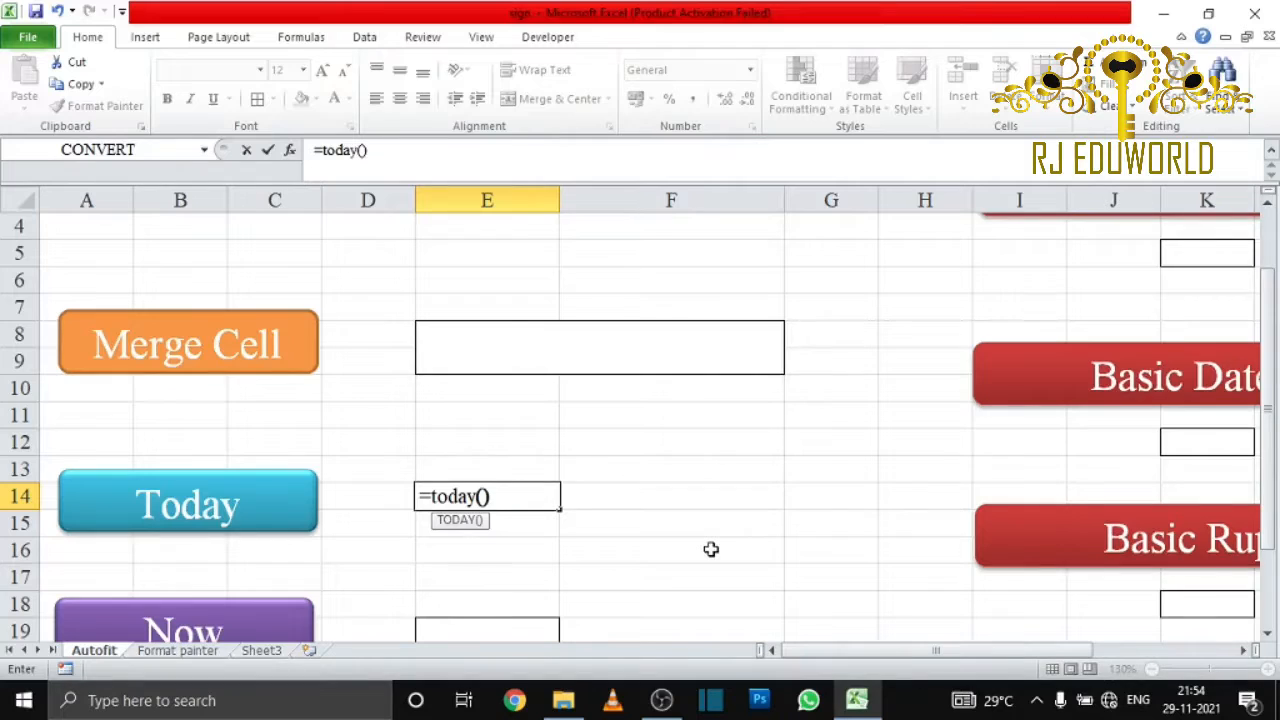
key(Return)
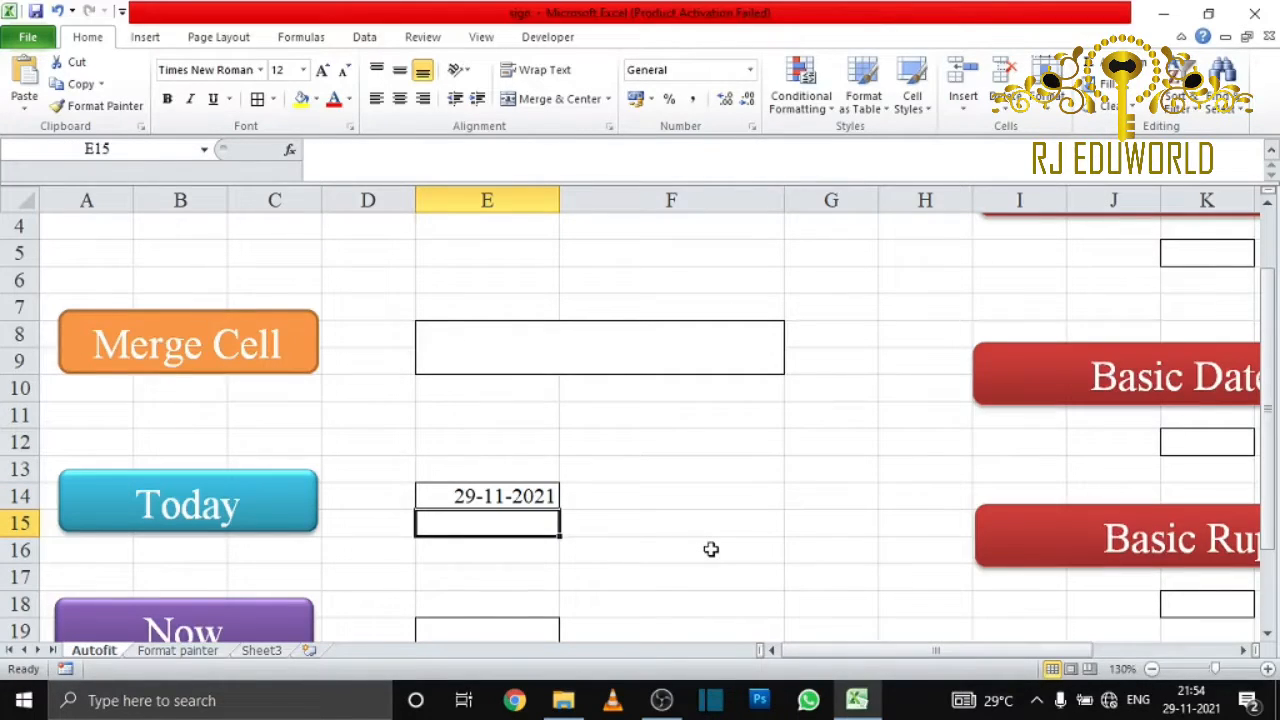
click(512, 499)
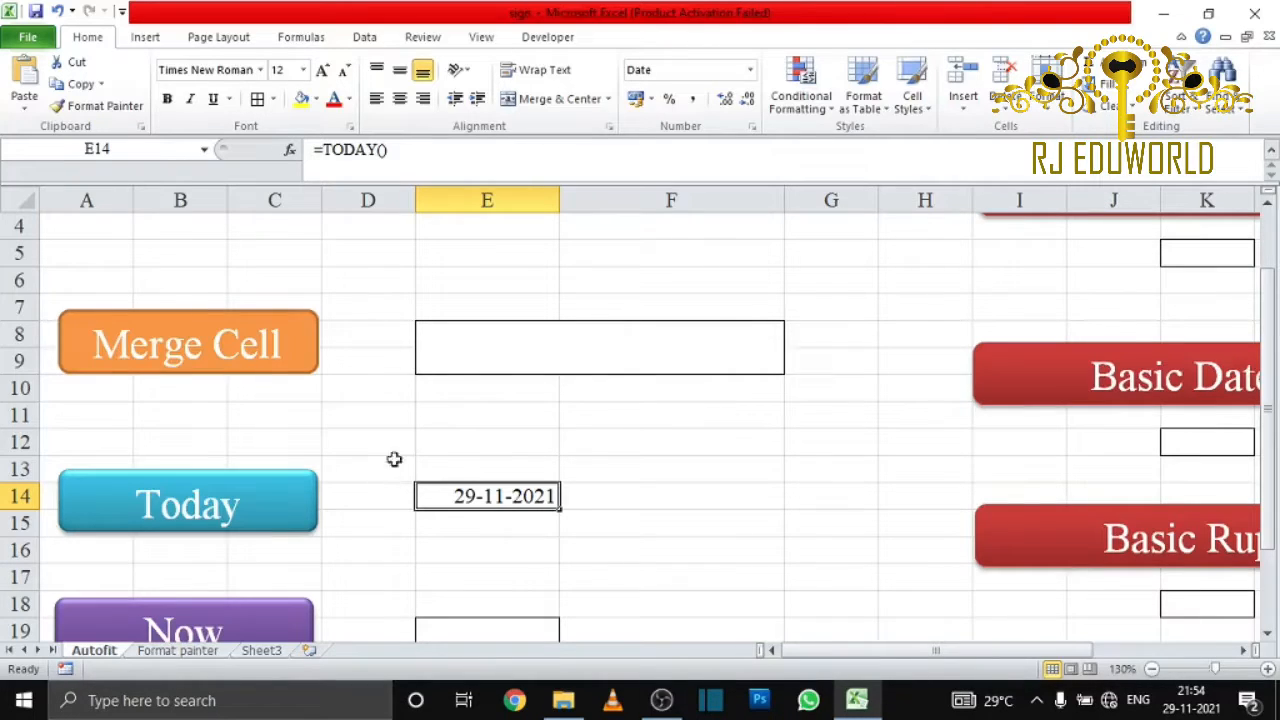
Enter the formula =NOW() in cell E19 beside the Now label and AutoFit column E to its contents
scroll(289, 531, down, 1)
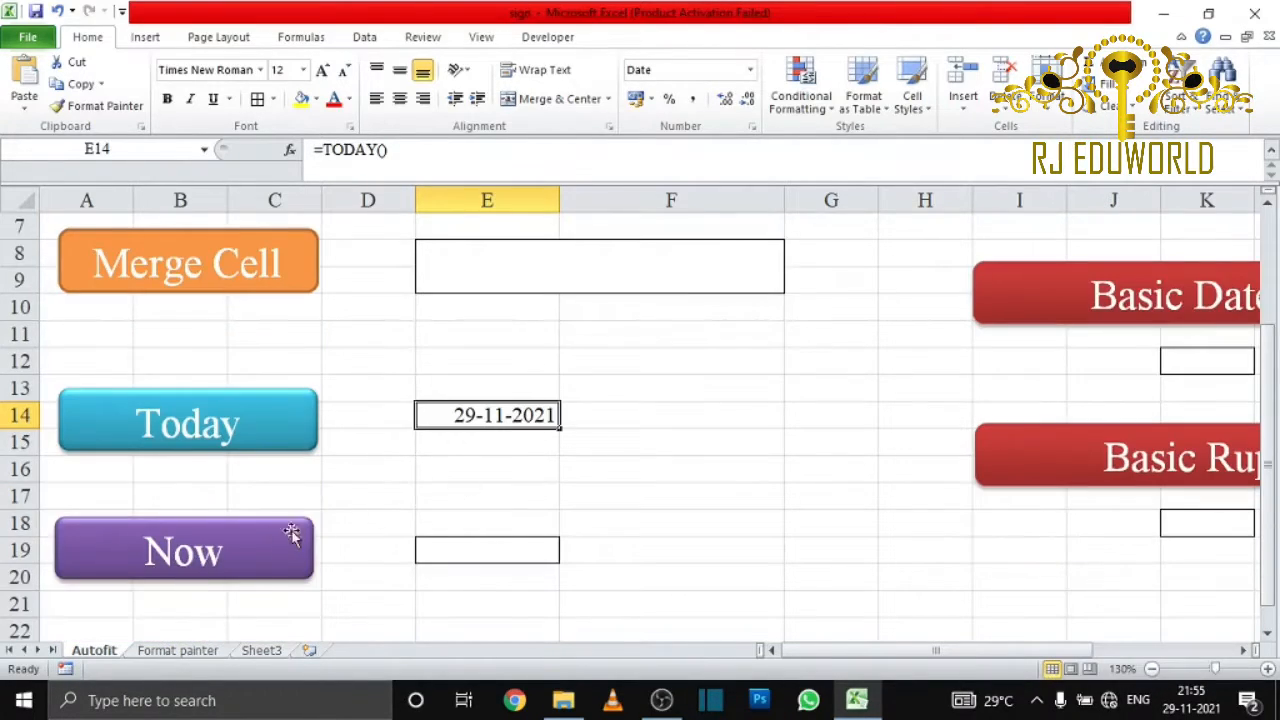
click(477, 562)
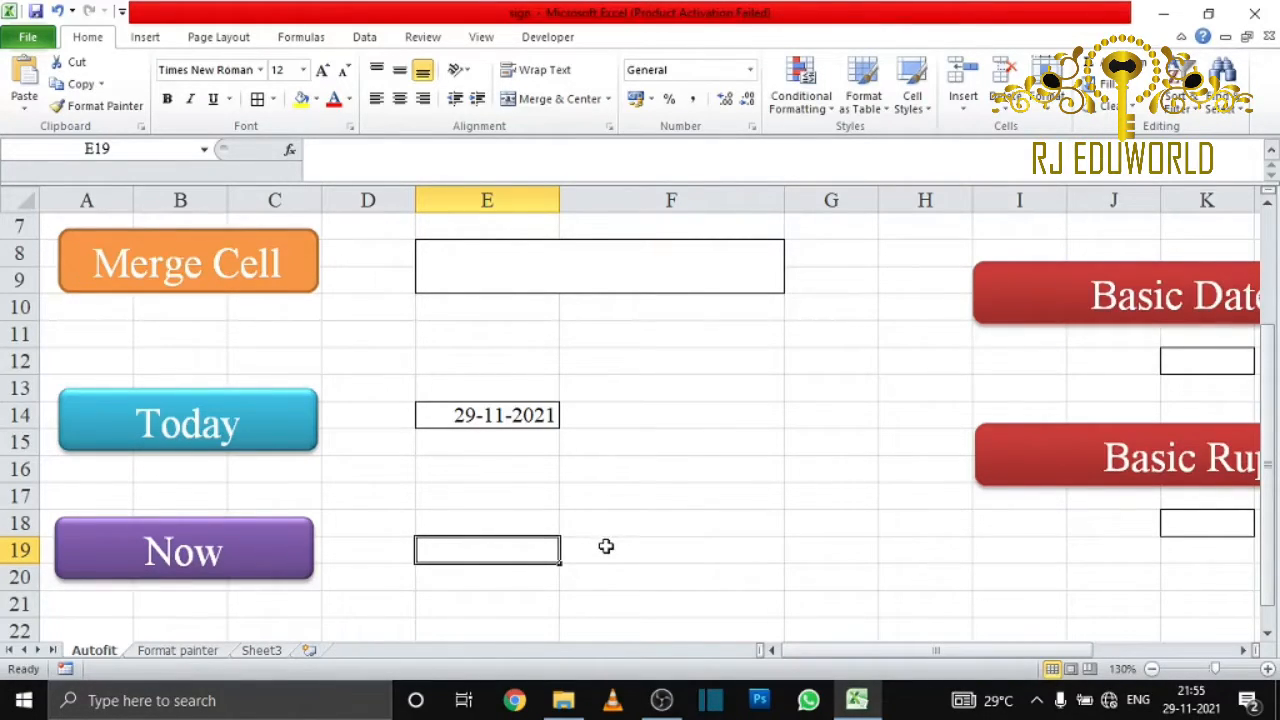
text(=)
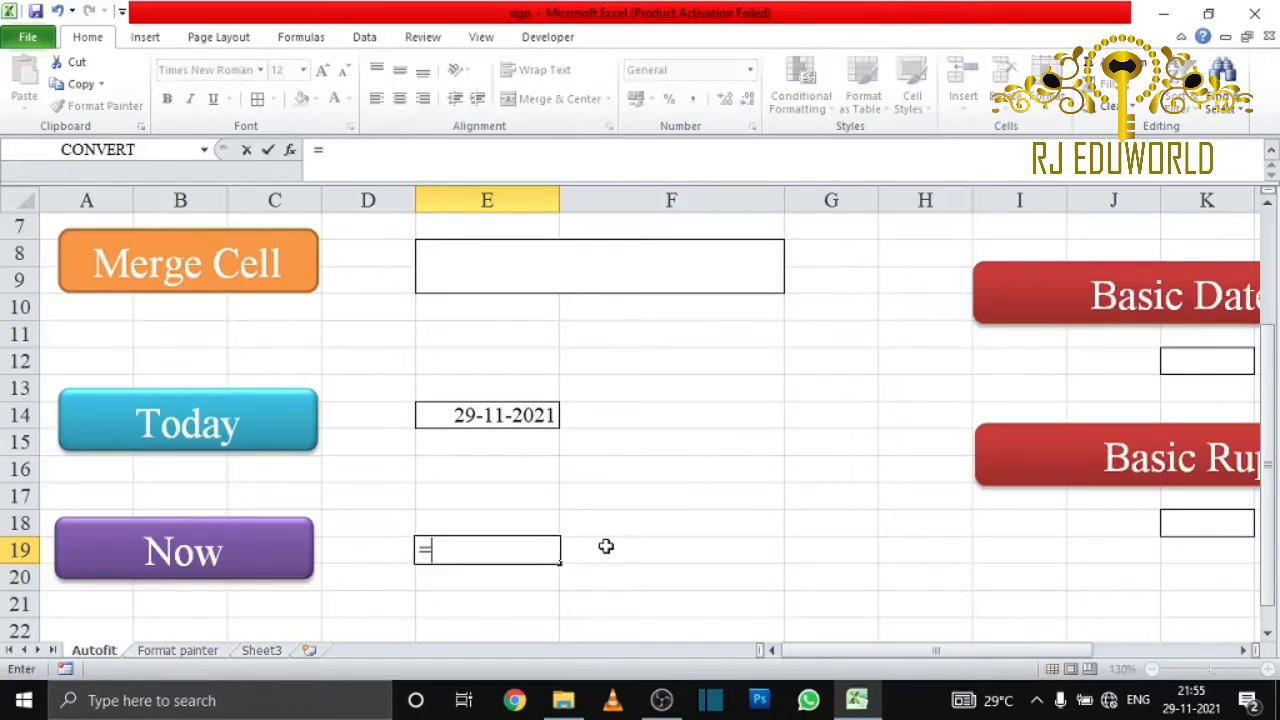
text(now)
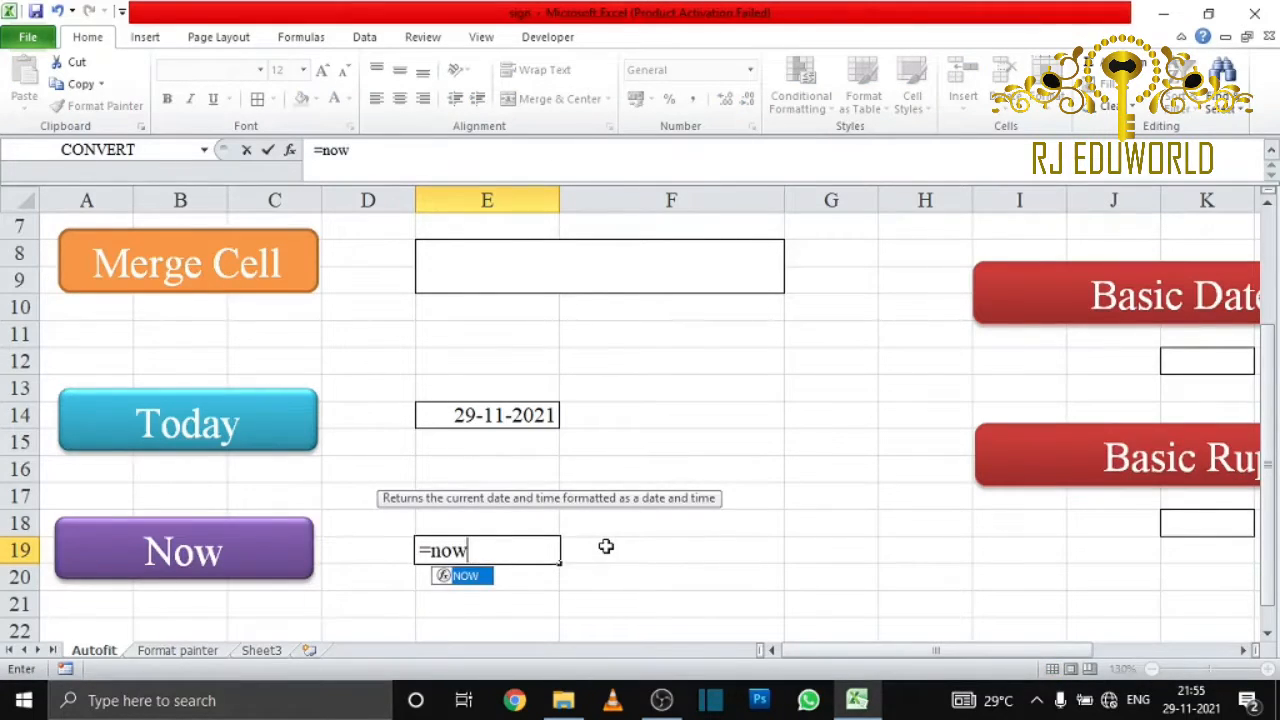
text(())
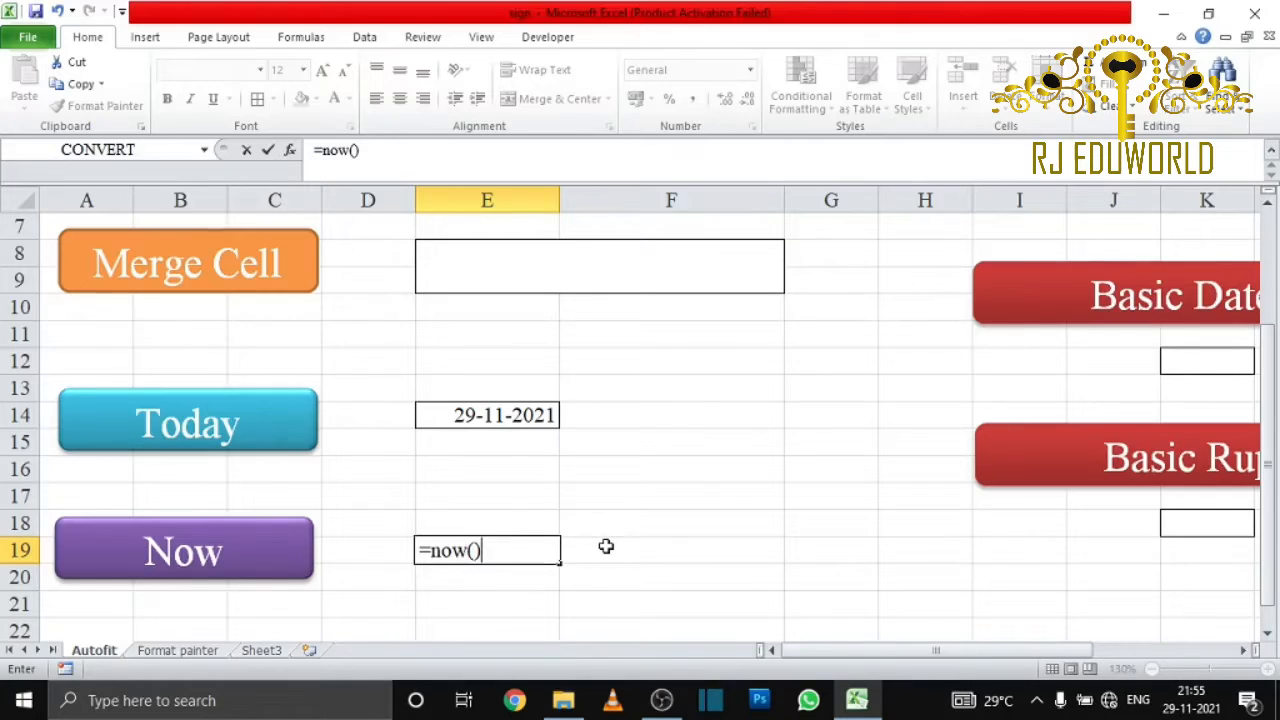
key(Return)
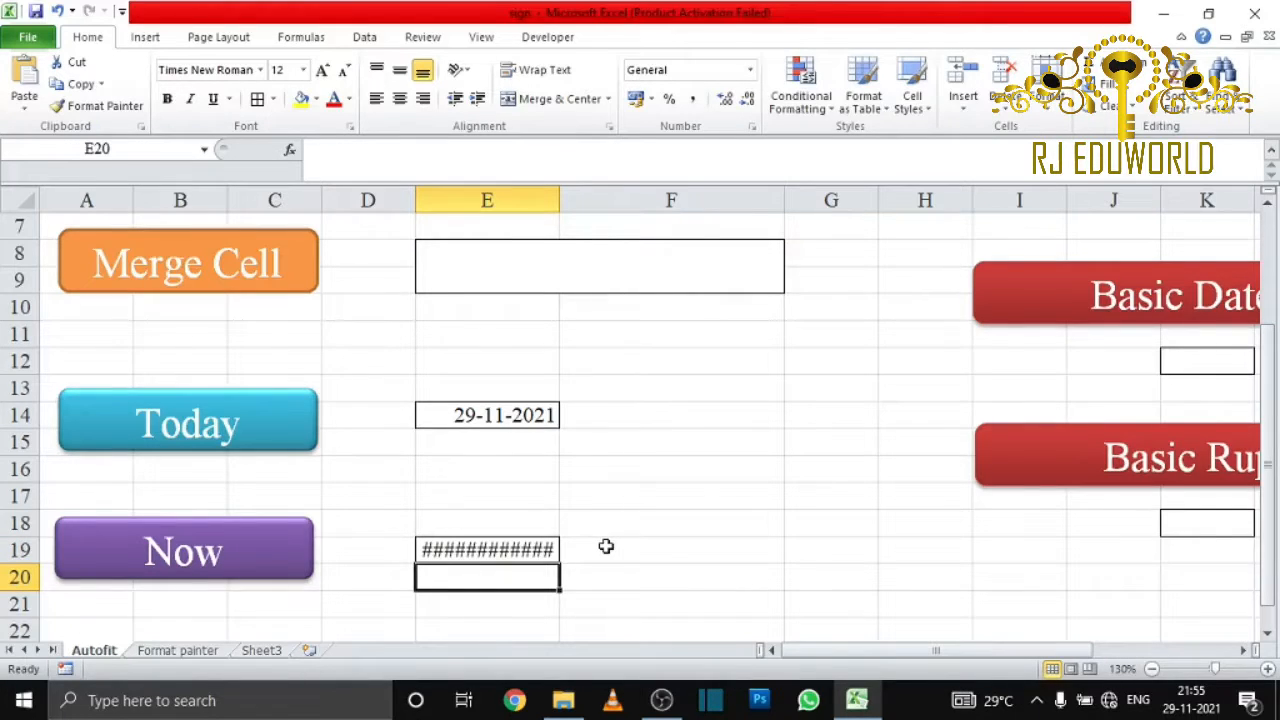
double_click(560, 200)
click(548, 556)
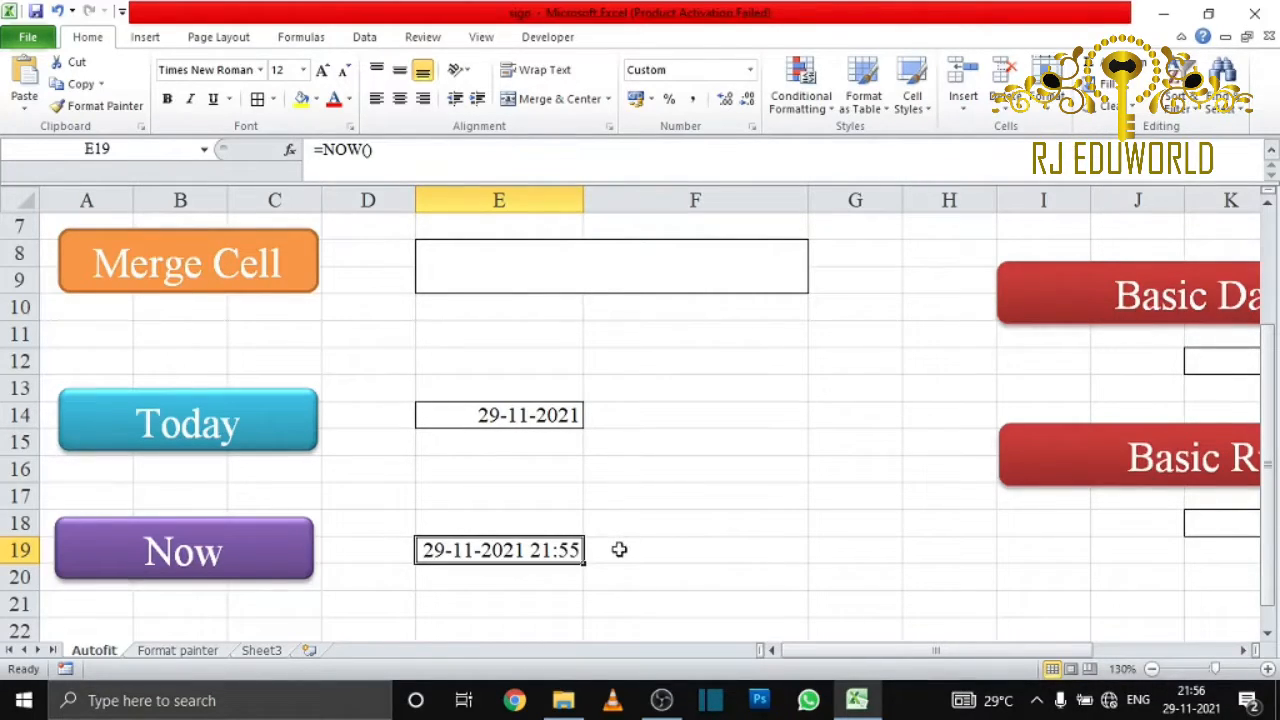
Enter the date 29-11-2021 in cell K12 under the Basic Date Format heading
drag(891, 652, 1035, 652)
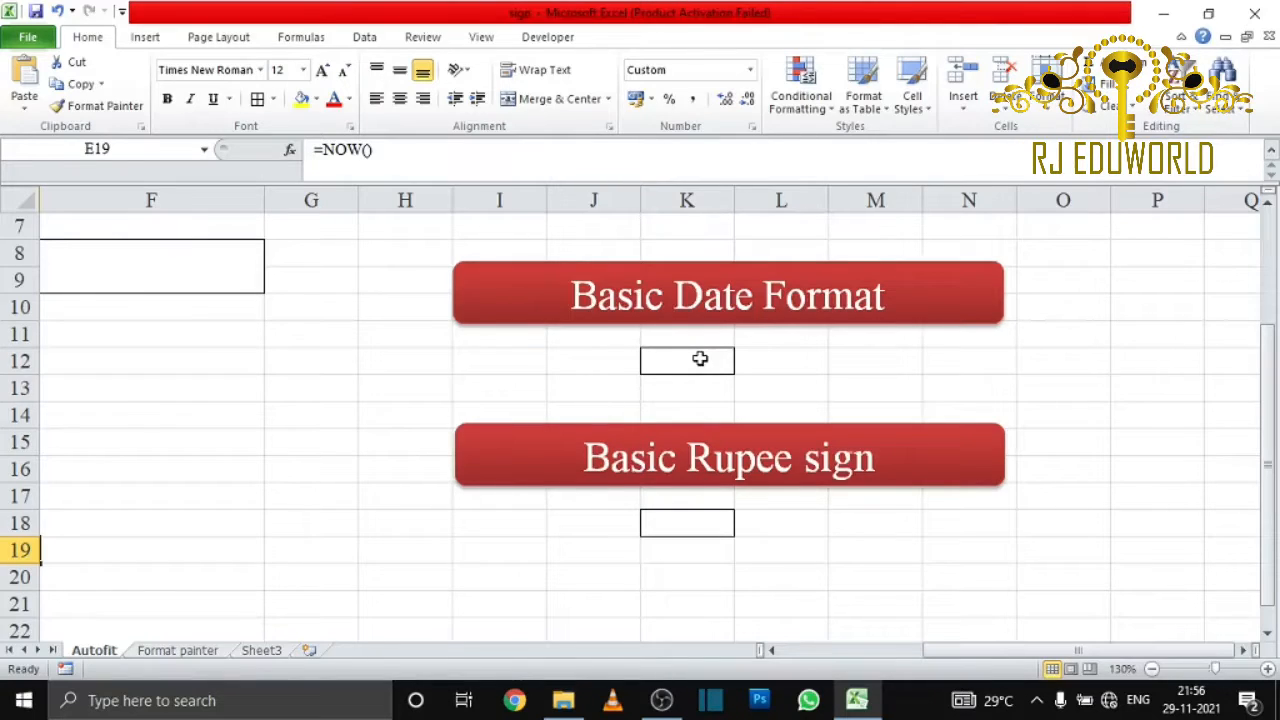
click(700, 358)
text(29-)
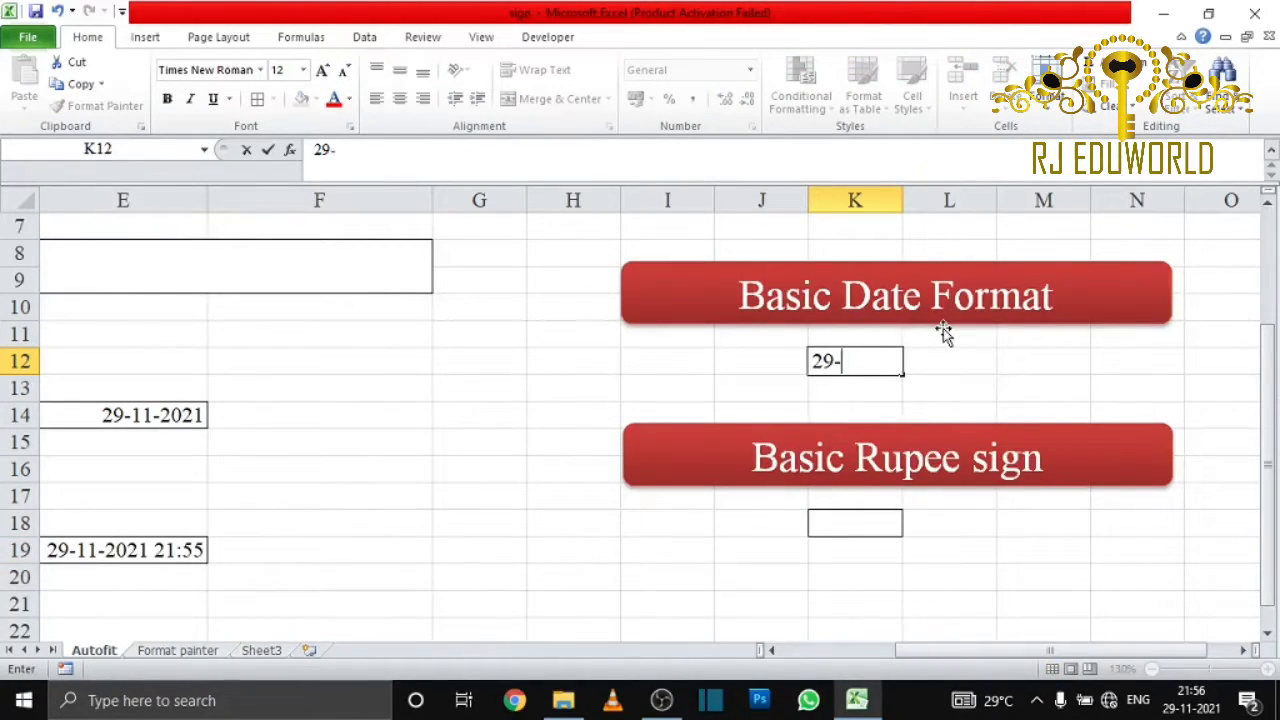
text(11-2021)
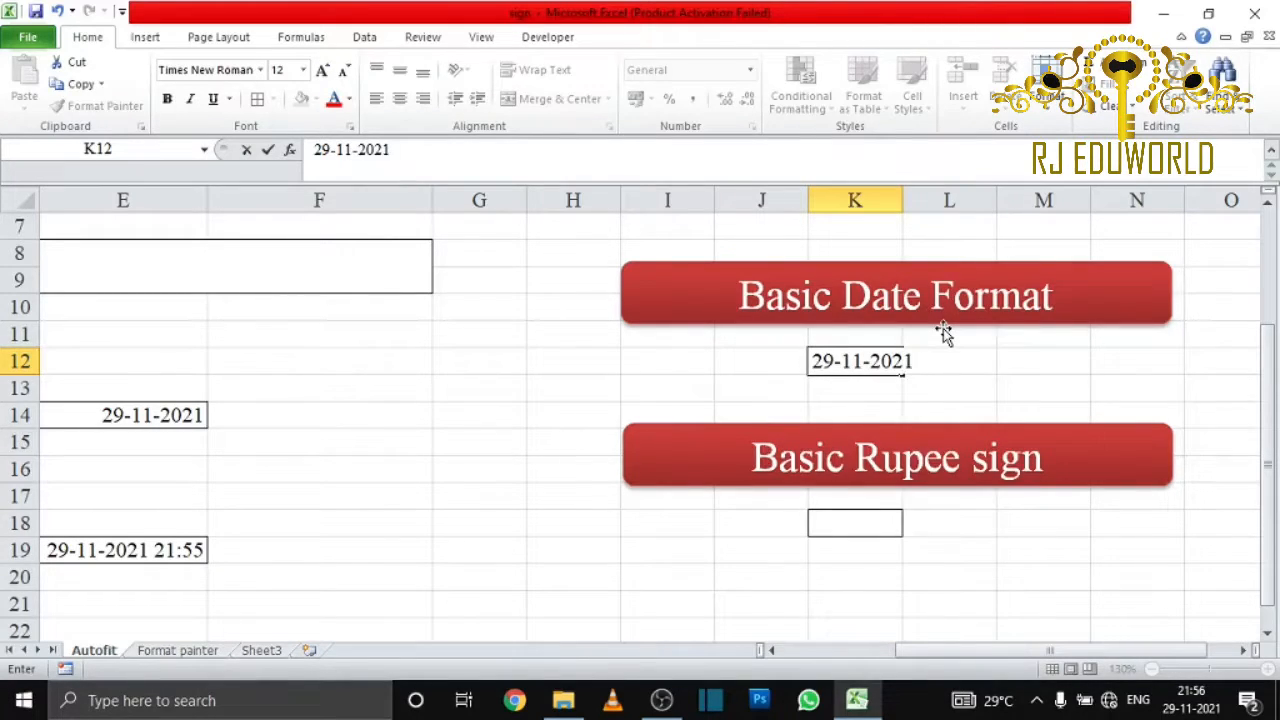
key(Return)
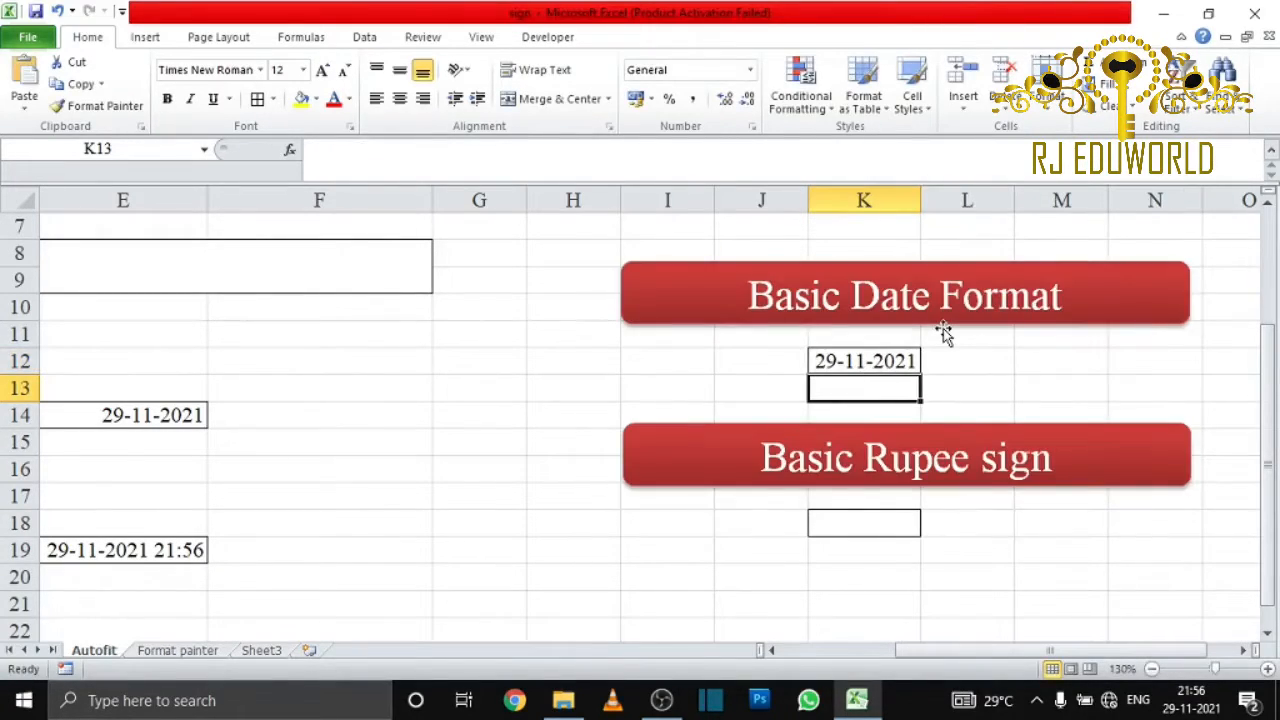
Apply the basic date format with abbreviated month name and two-digit year to the date in cell K12
click(874, 364)
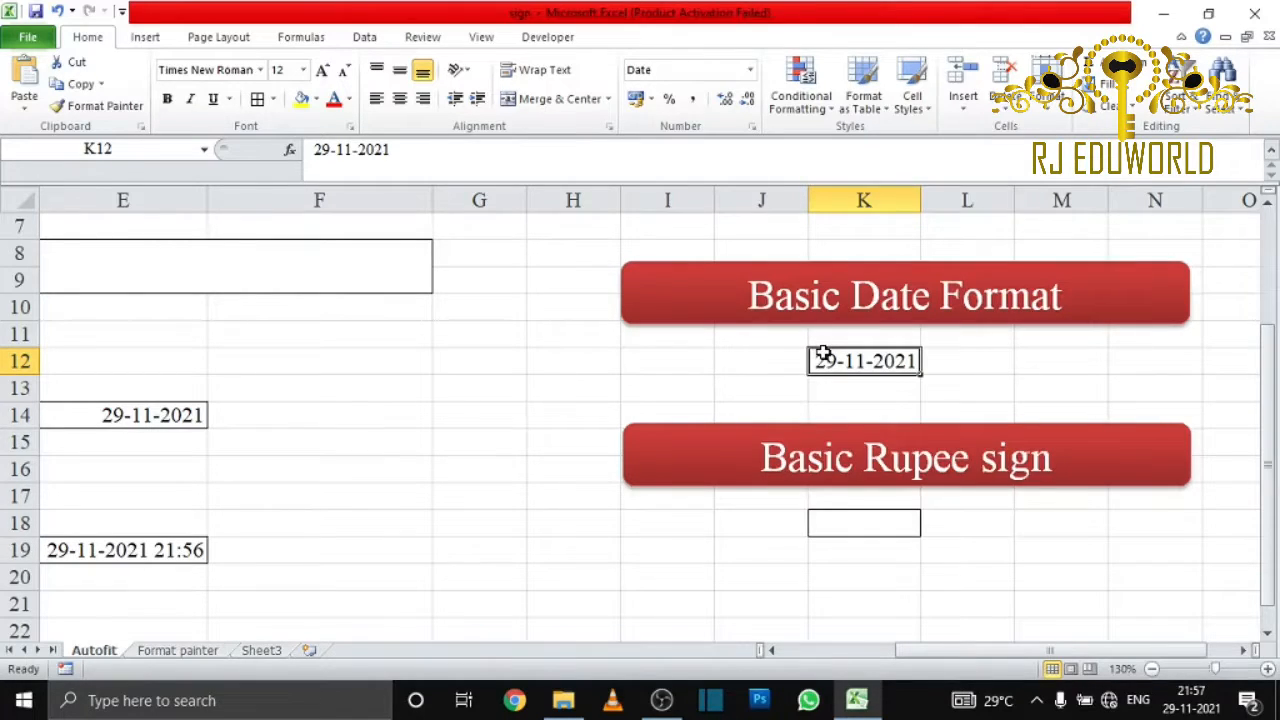
key(ctrl+shift+3)
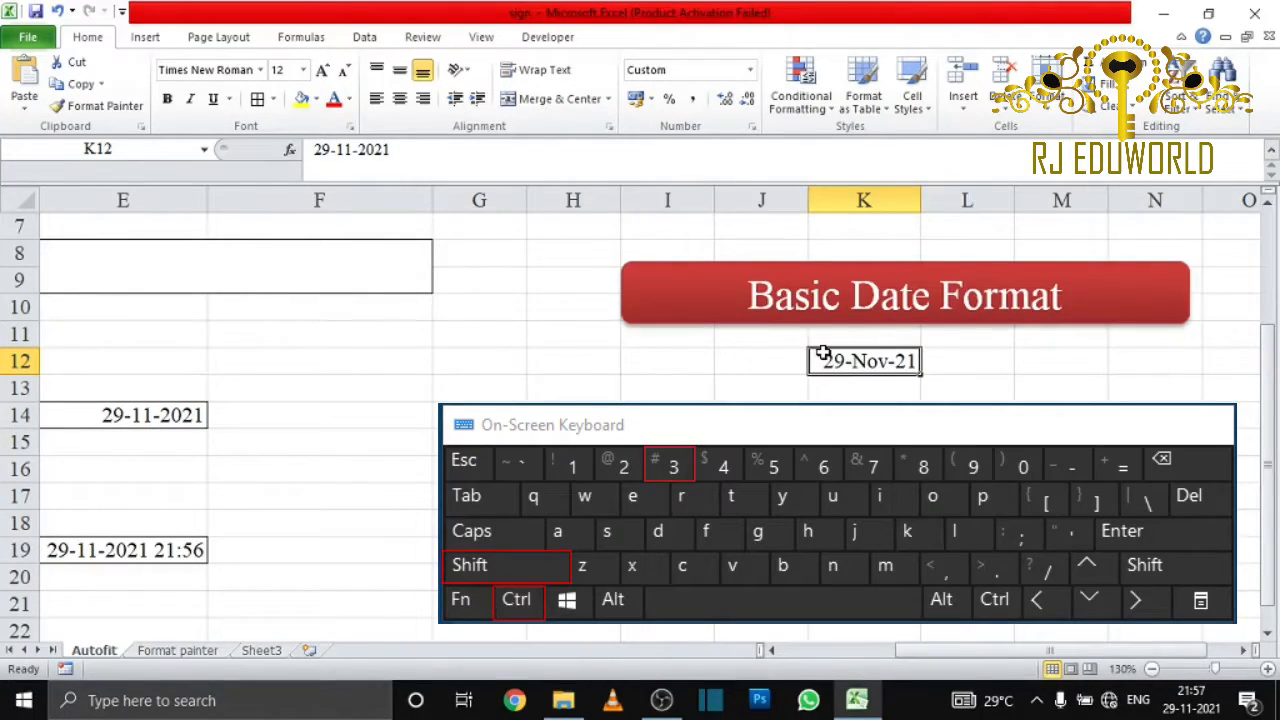
click(964, 366)
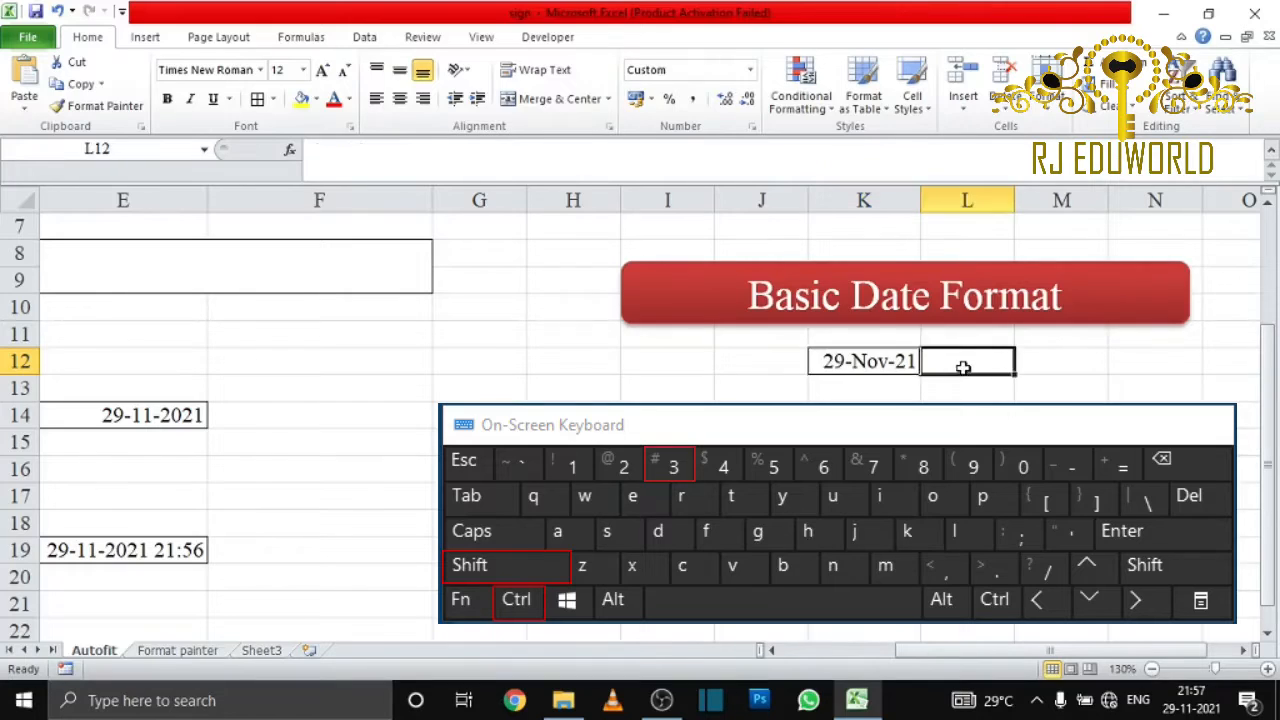
click(871, 363)
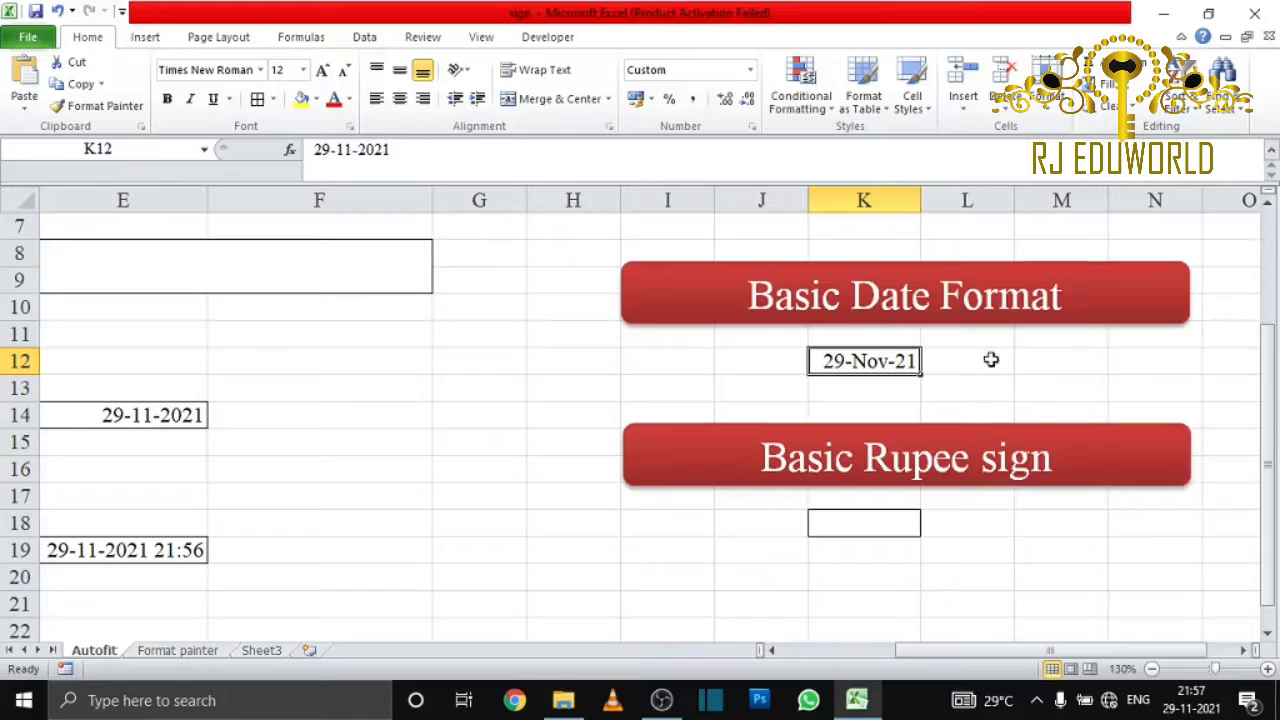
Enter the plain number 25 in cell M18, near the bordered cell under the Basic Rupee sign heading
scroll(1000, 512, down, 1)
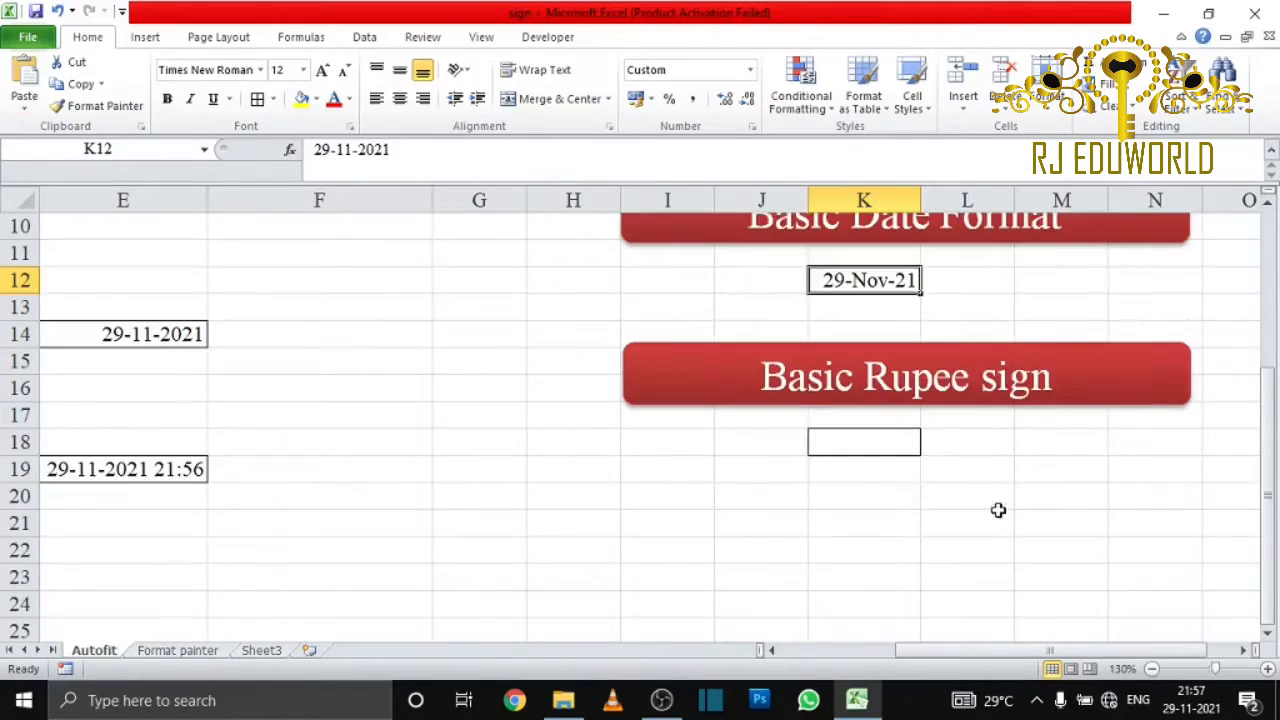
click(875, 444)
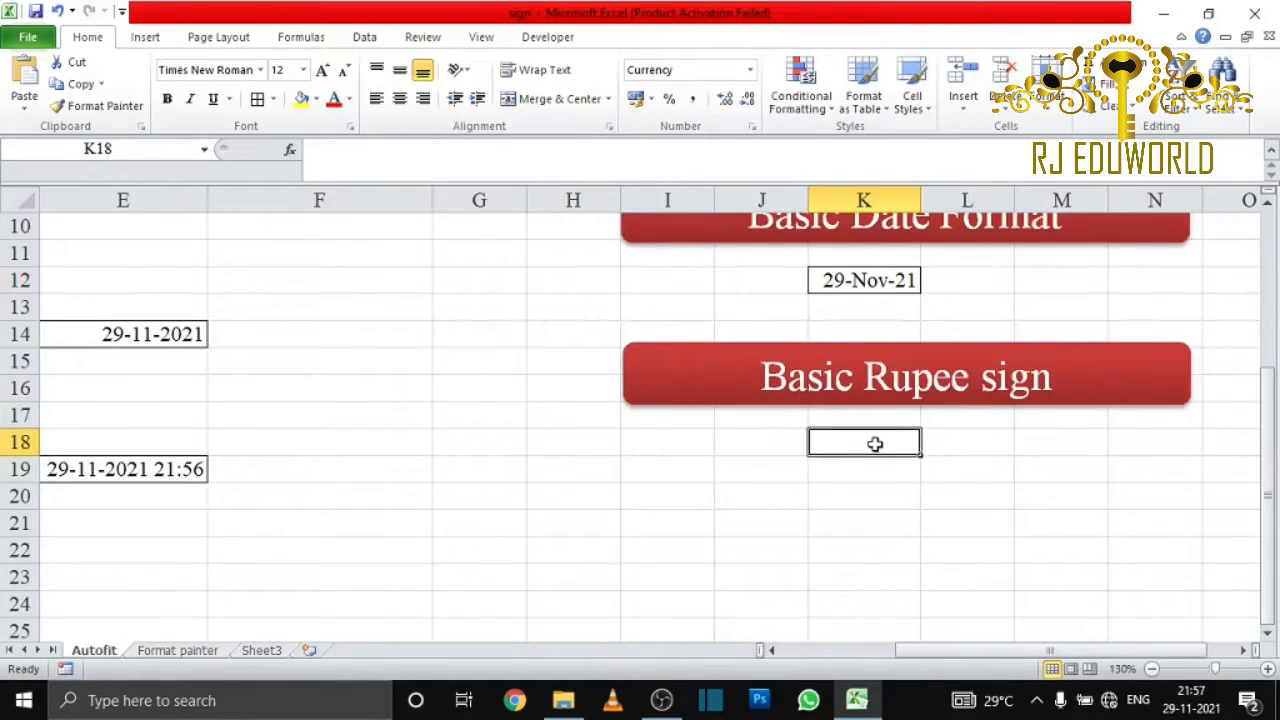
click(1020, 446)
text(25)
key(Return)
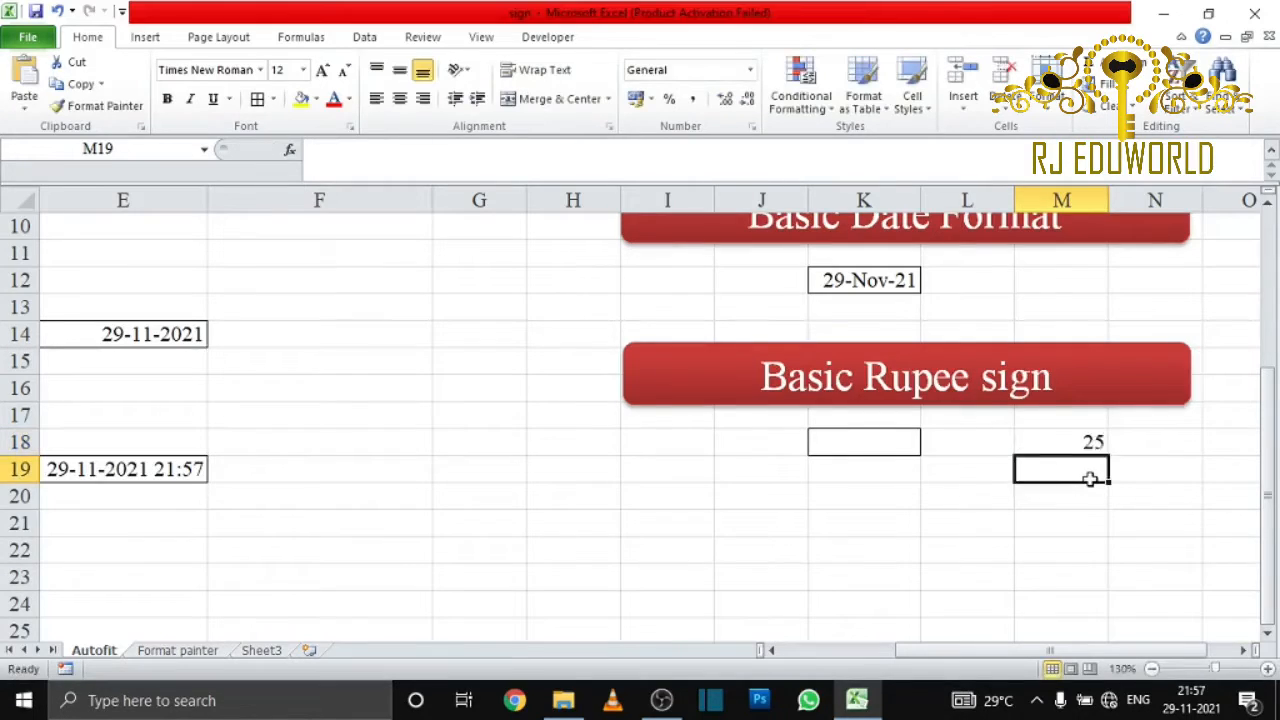
click(1088, 442)
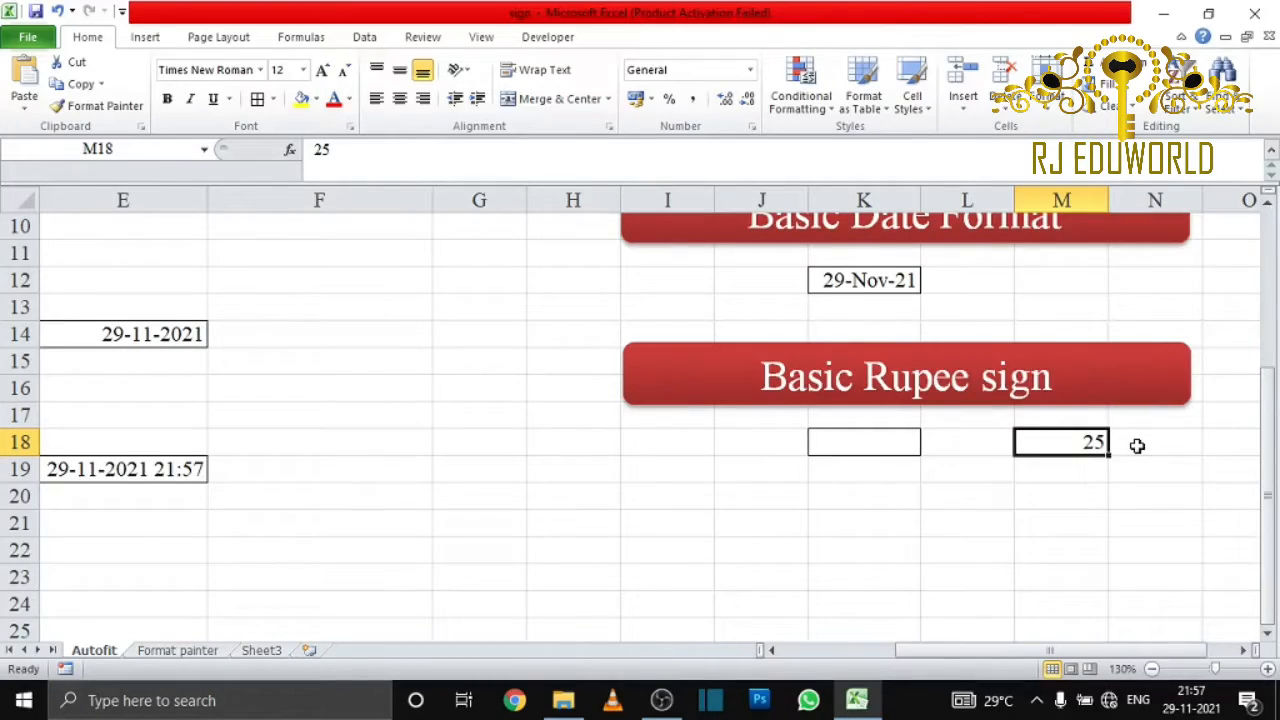
Apply the rupee currency format to cell K18 under the Basic Rupee sign heading and enter 25 in it
click(900, 447)
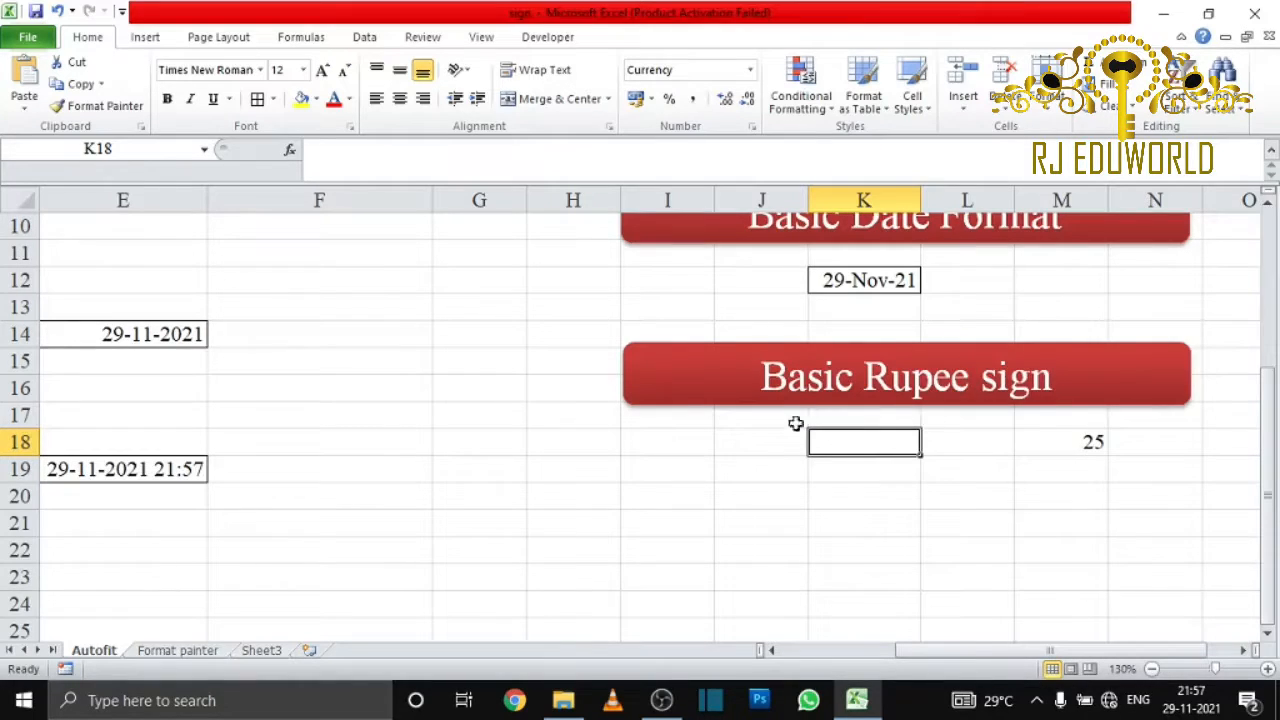
click(830, 198)
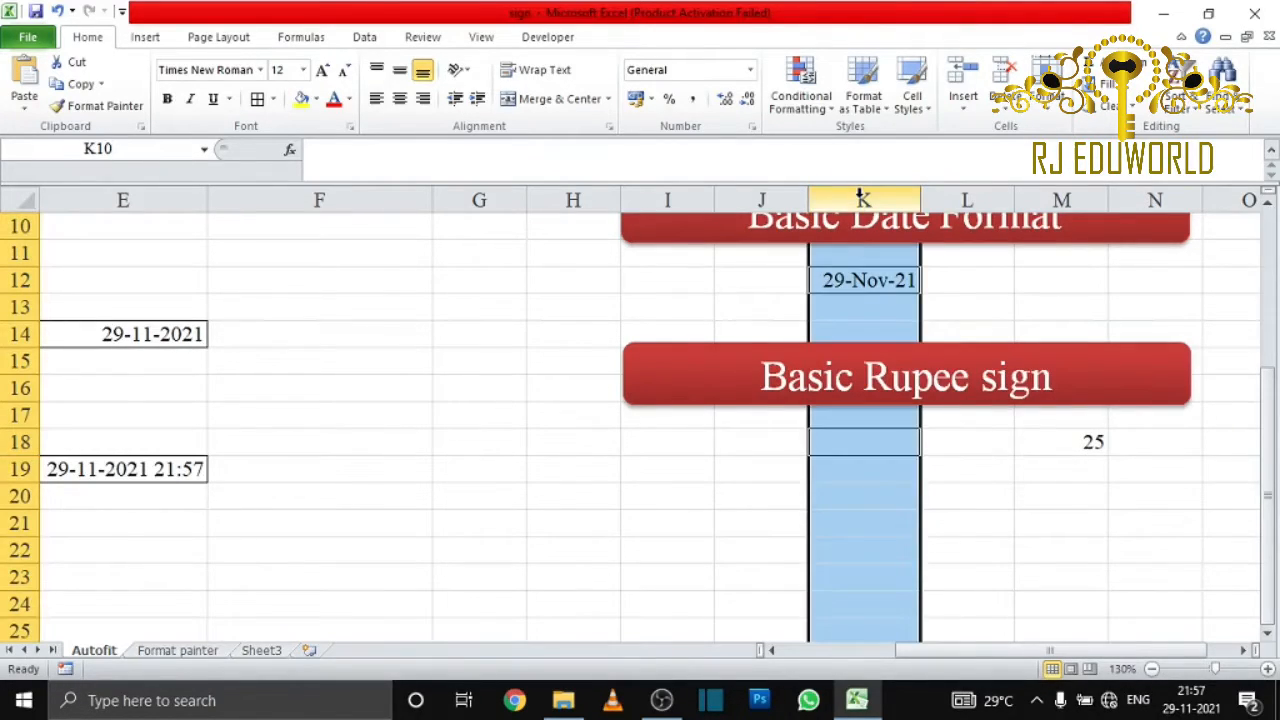
click(880, 443)
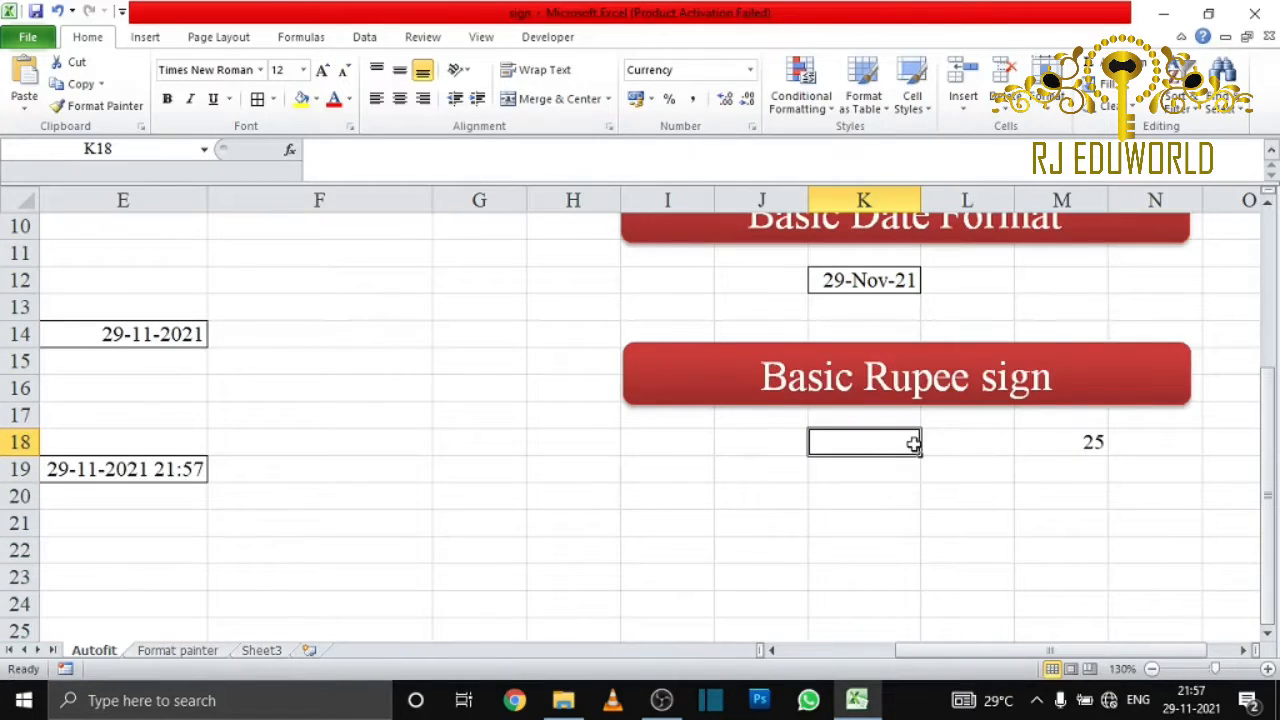
key(ctrl+shift+4)
text(25)
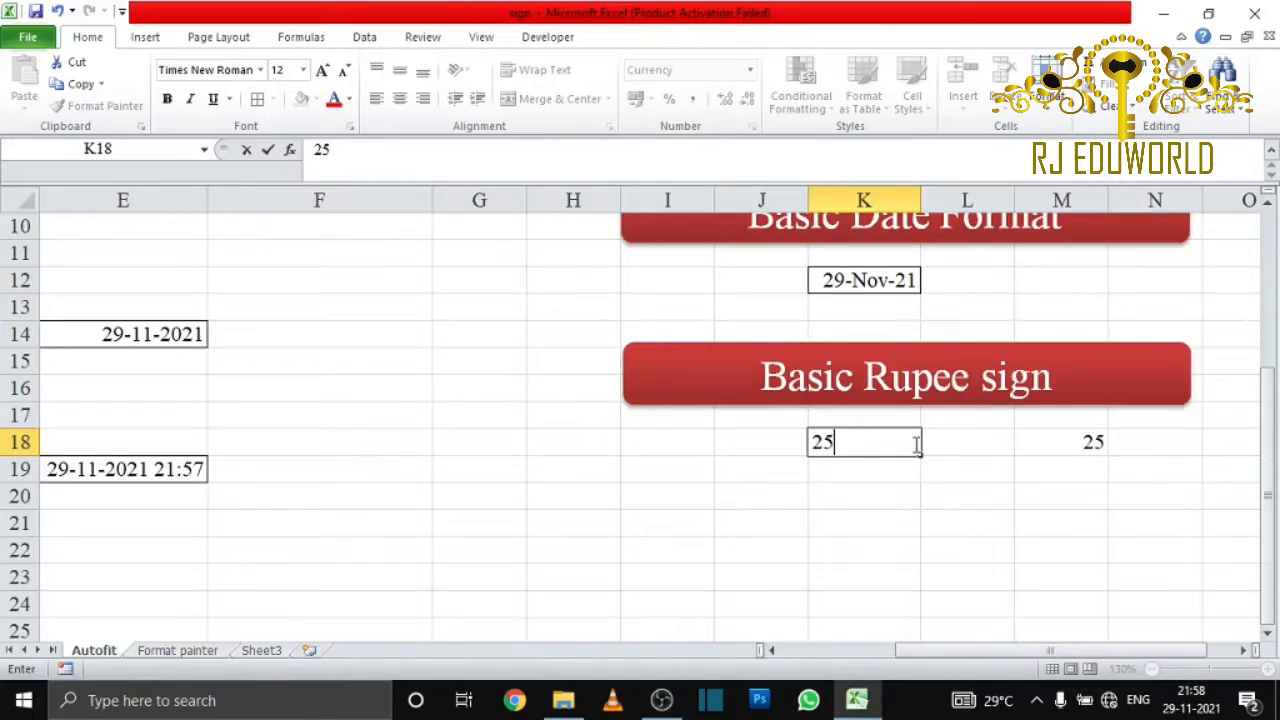
key(Return)
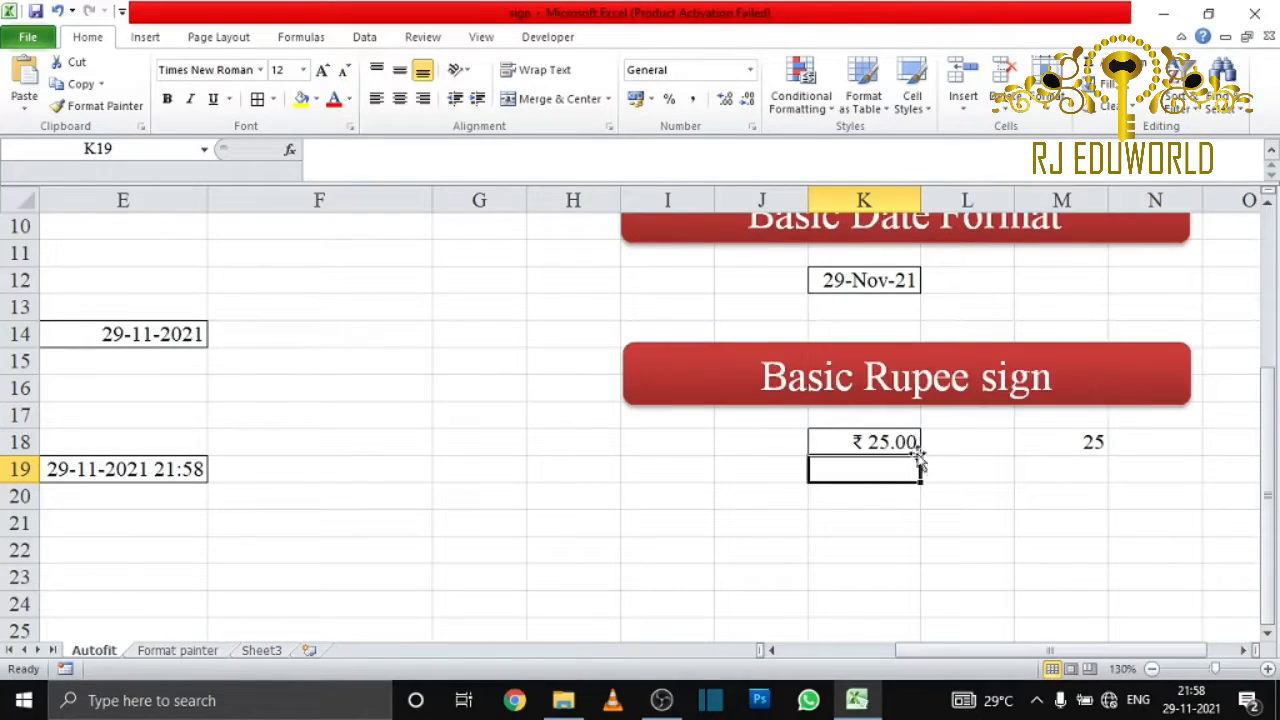
click(922, 513)
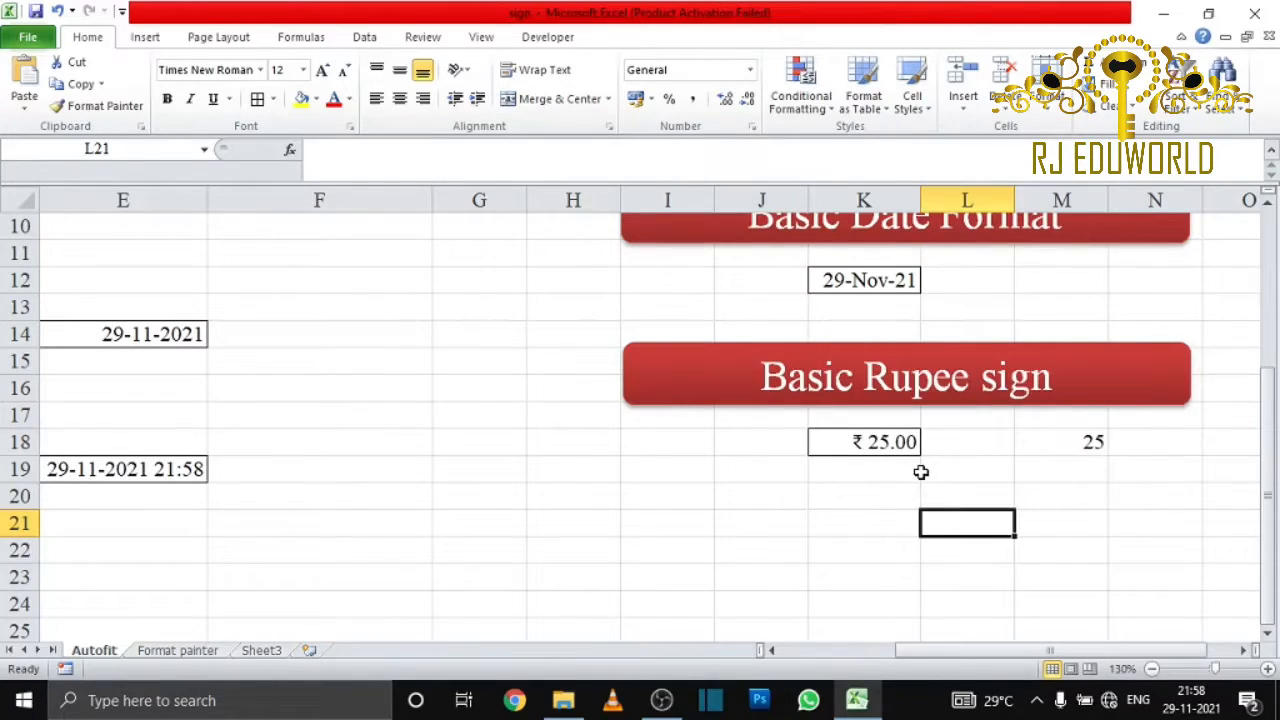
Narrow column E under the Candidate Name heading, and AutoFit the column again to its contents
scroll(921, 472, left, 2)
scroll(386, 486, up, 3)
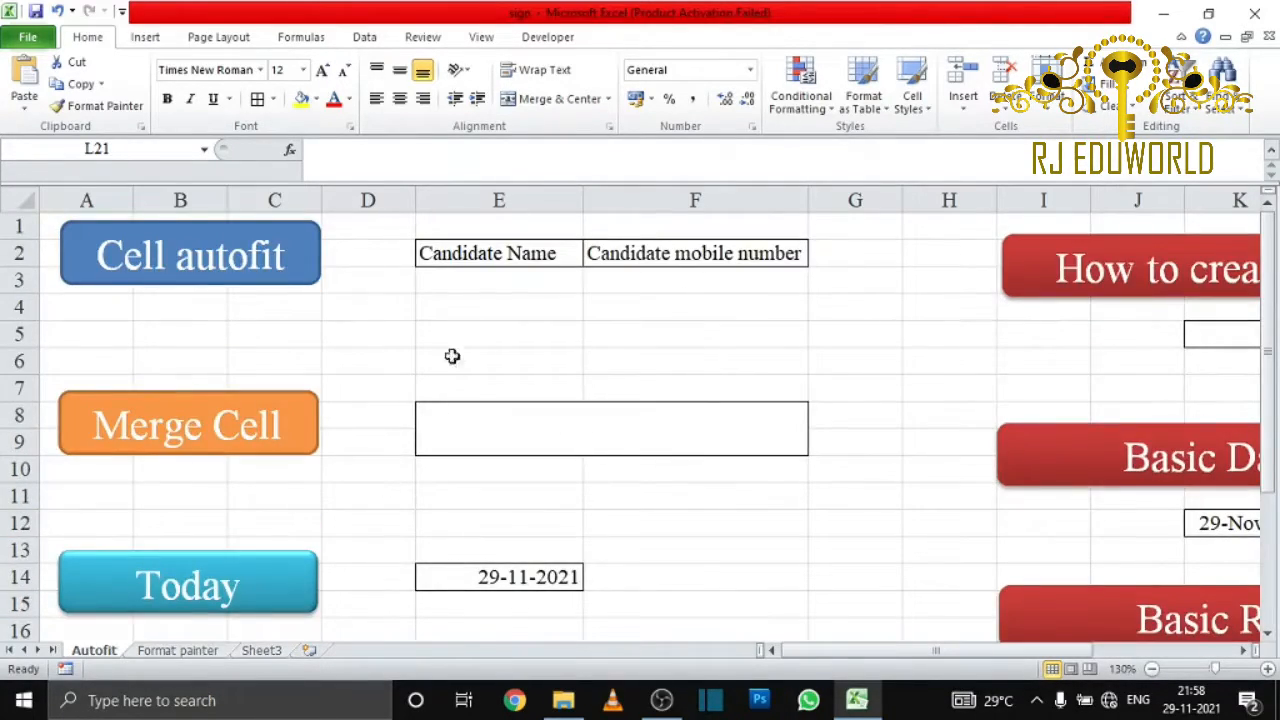
scroll(452, 356, down, 1)
scroll(558, 418, up, 1)
click(518, 256)
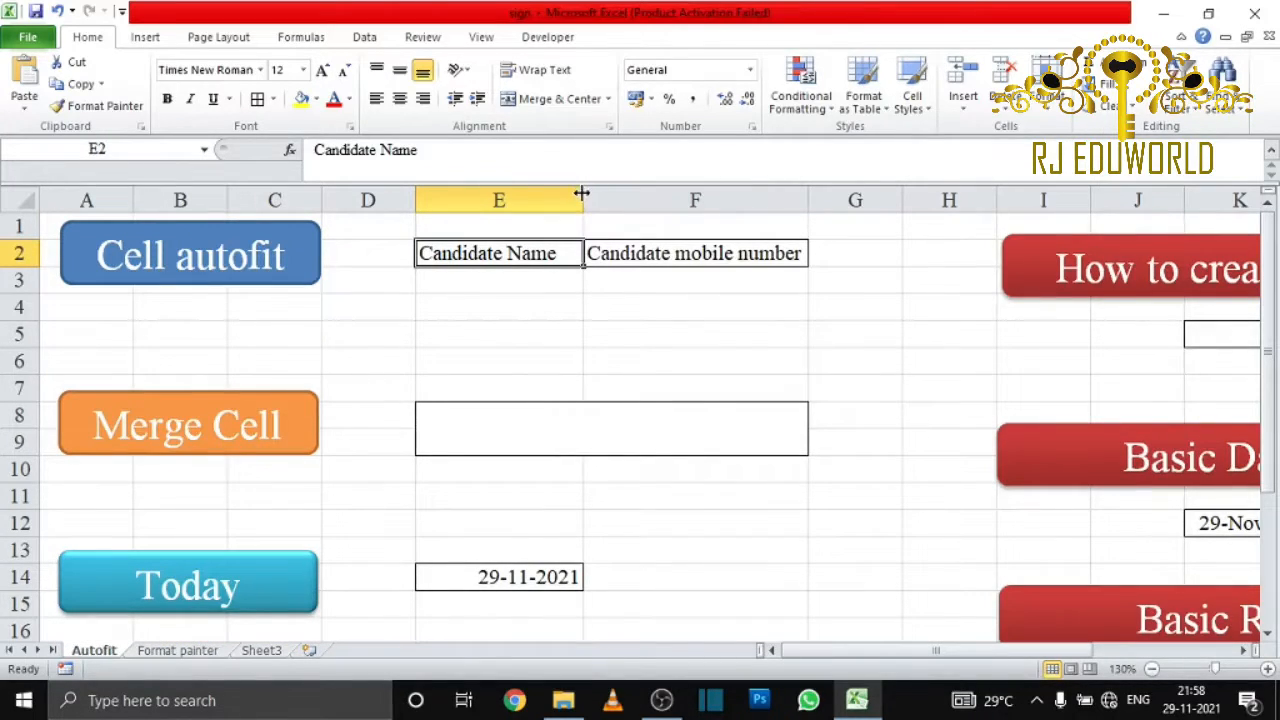
drag(581, 193, 506, 197)
double_click(505, 194)
Merge and center the cell range E5:F6 above the existing merged cell
click(513, 432)
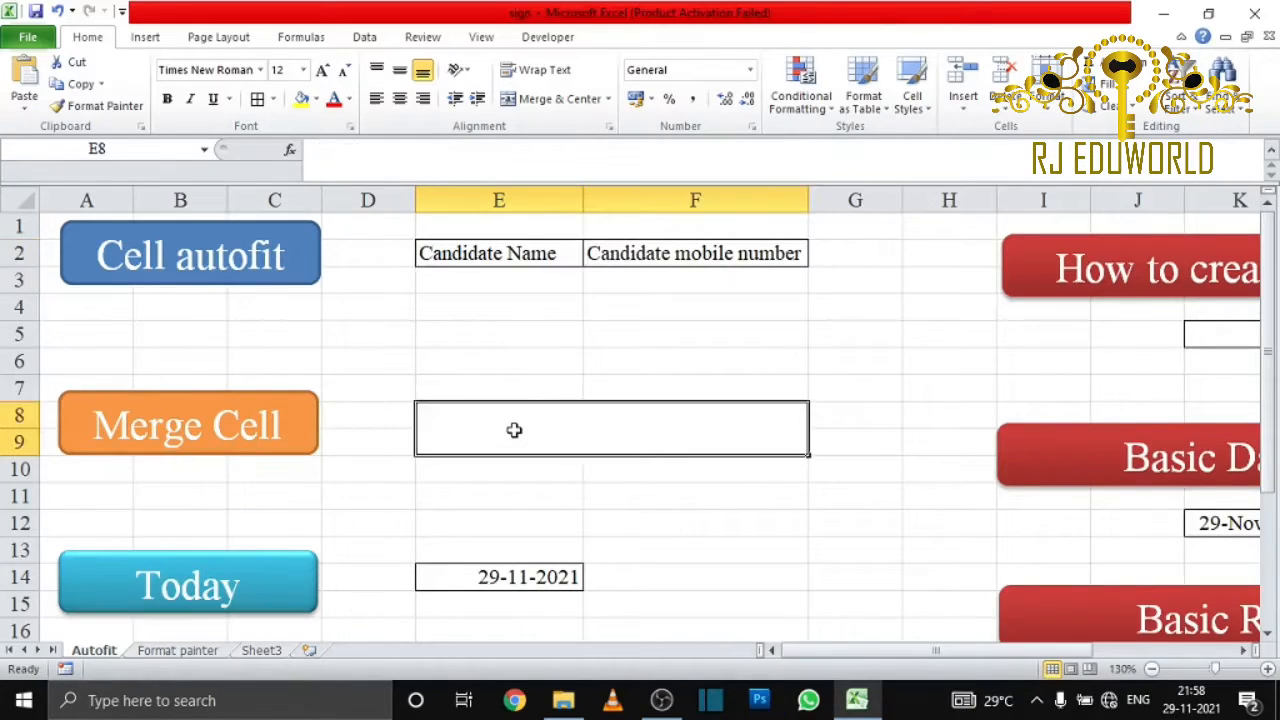
drag(449, 350, 689, 355)
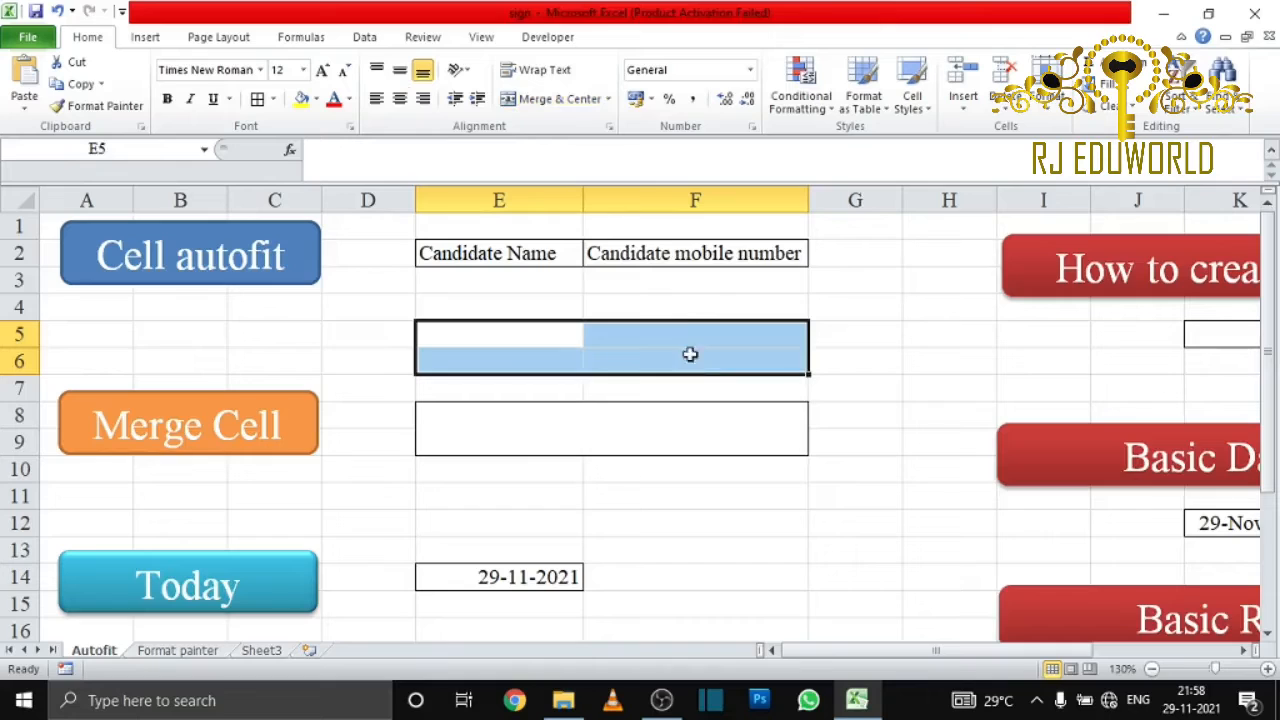
click(550, 104)
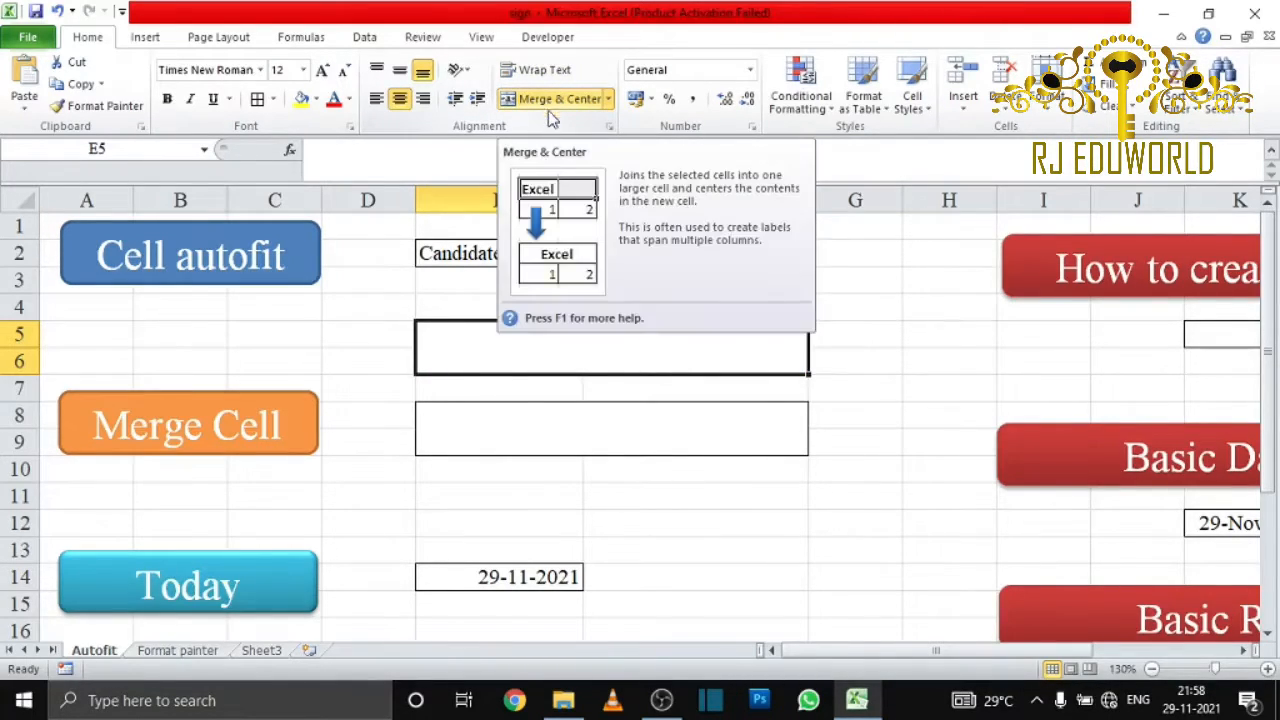
Enter the formula =TODAY() in cell F14, next to the existing date beside the Today label
scroll(710, 484, down, 3)
click(500, 331)
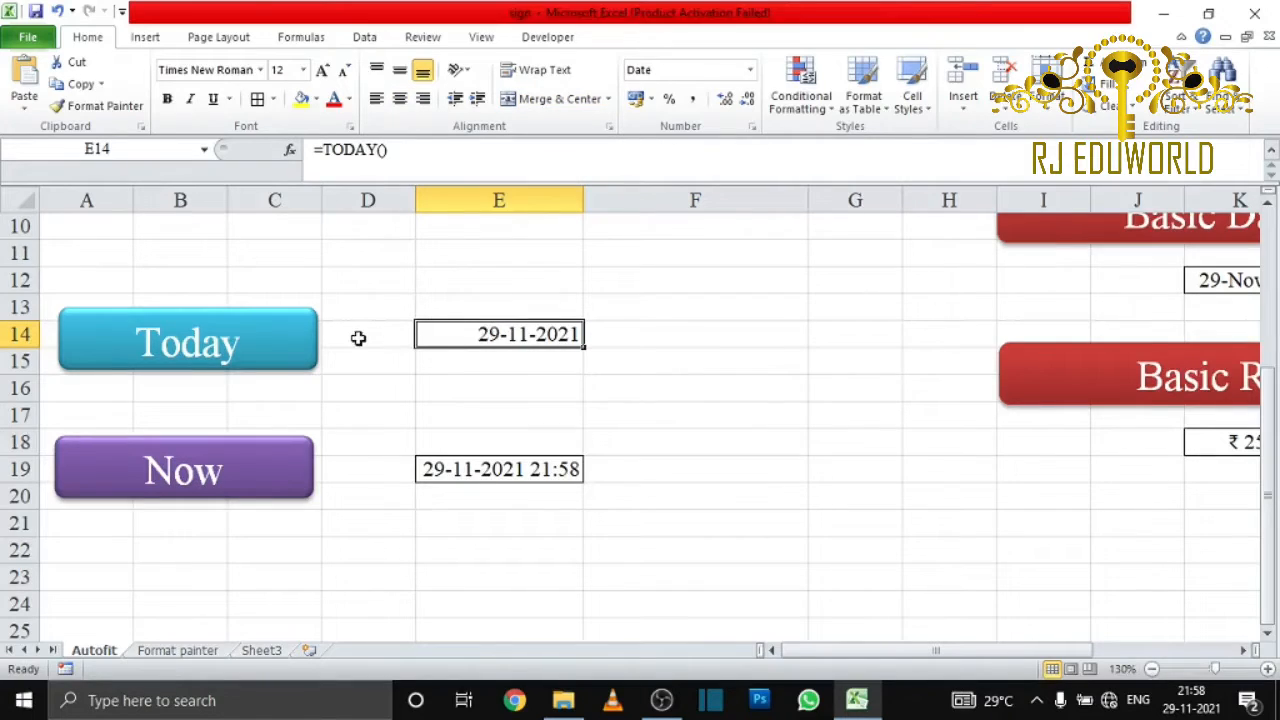
click(656, 335)
text(=)
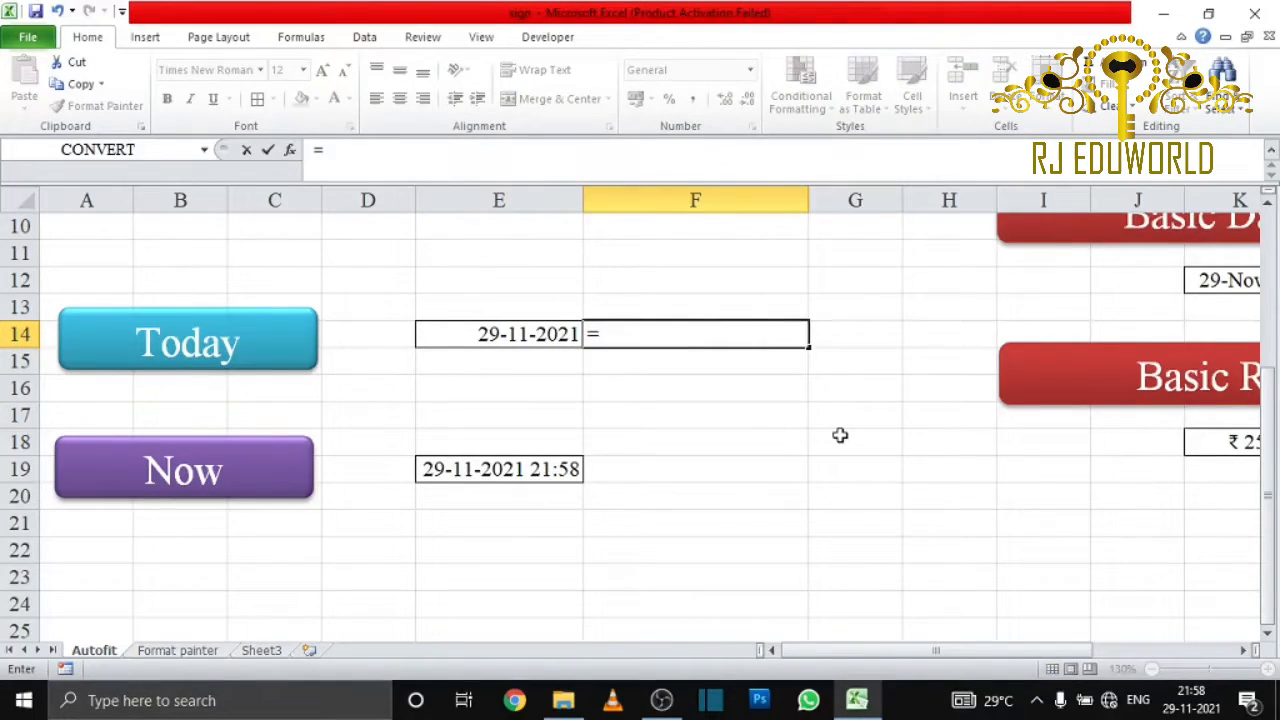
text(toda)
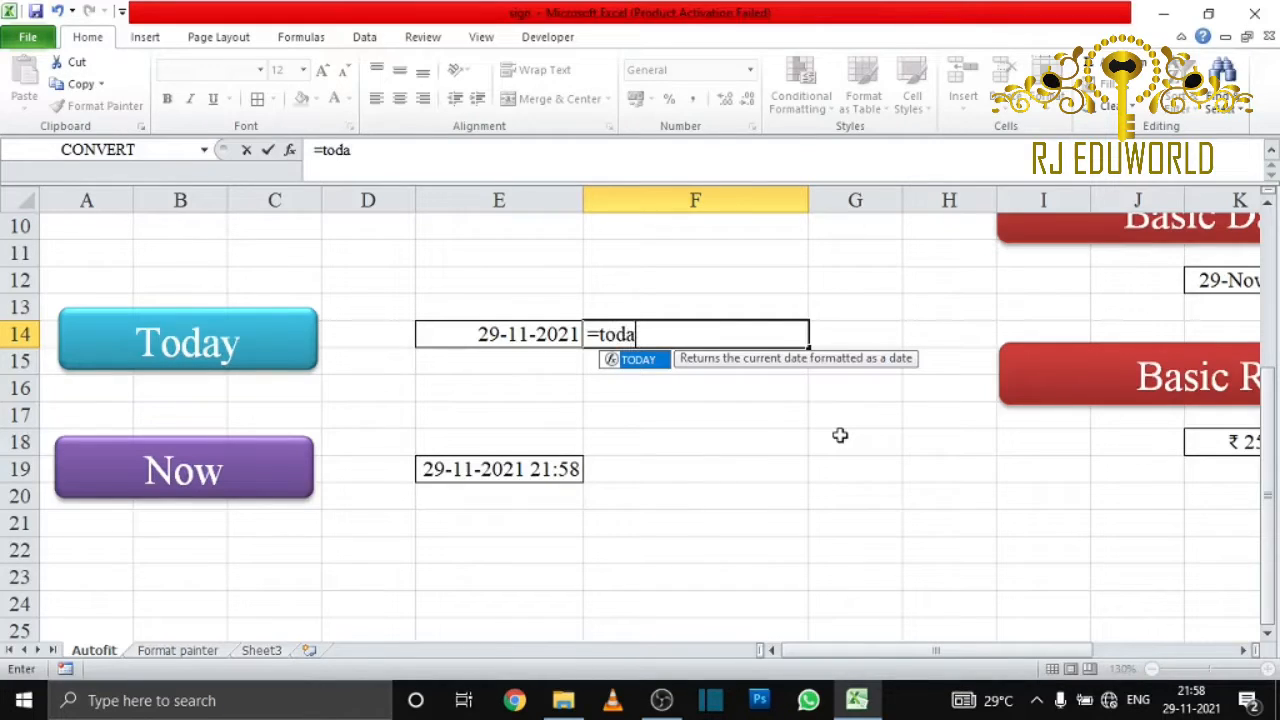
text(y())
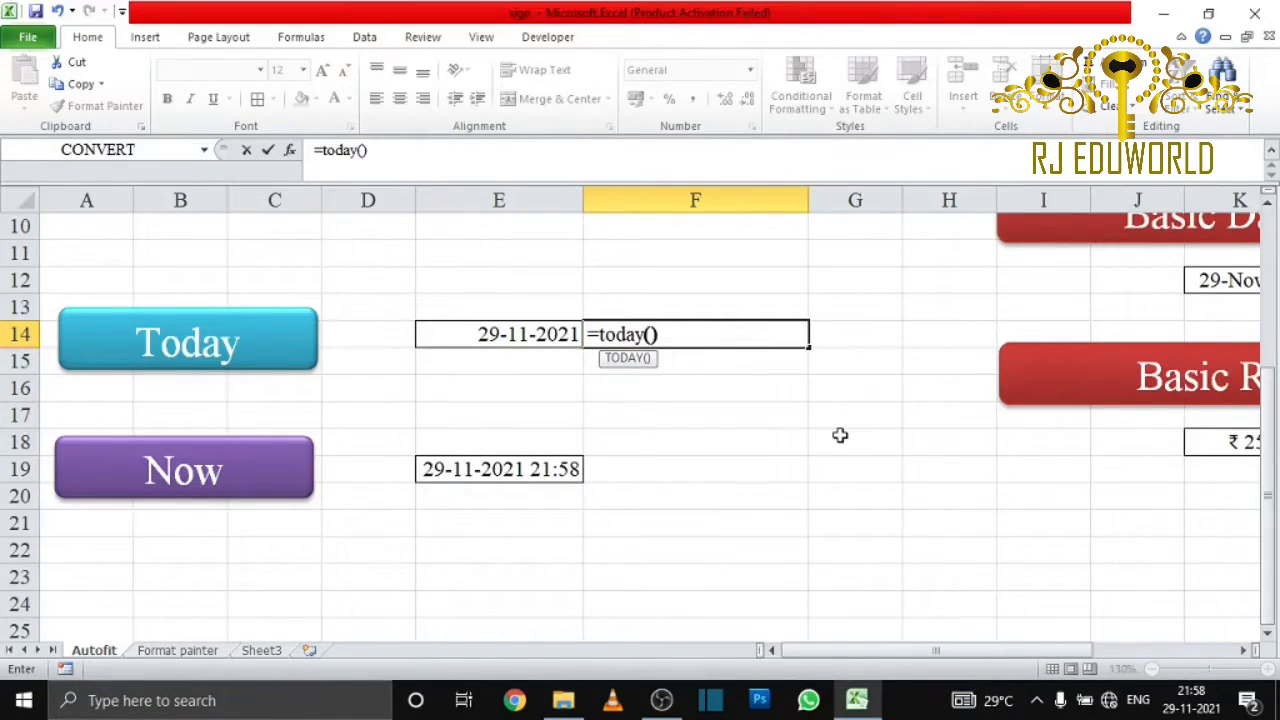
key(Return)
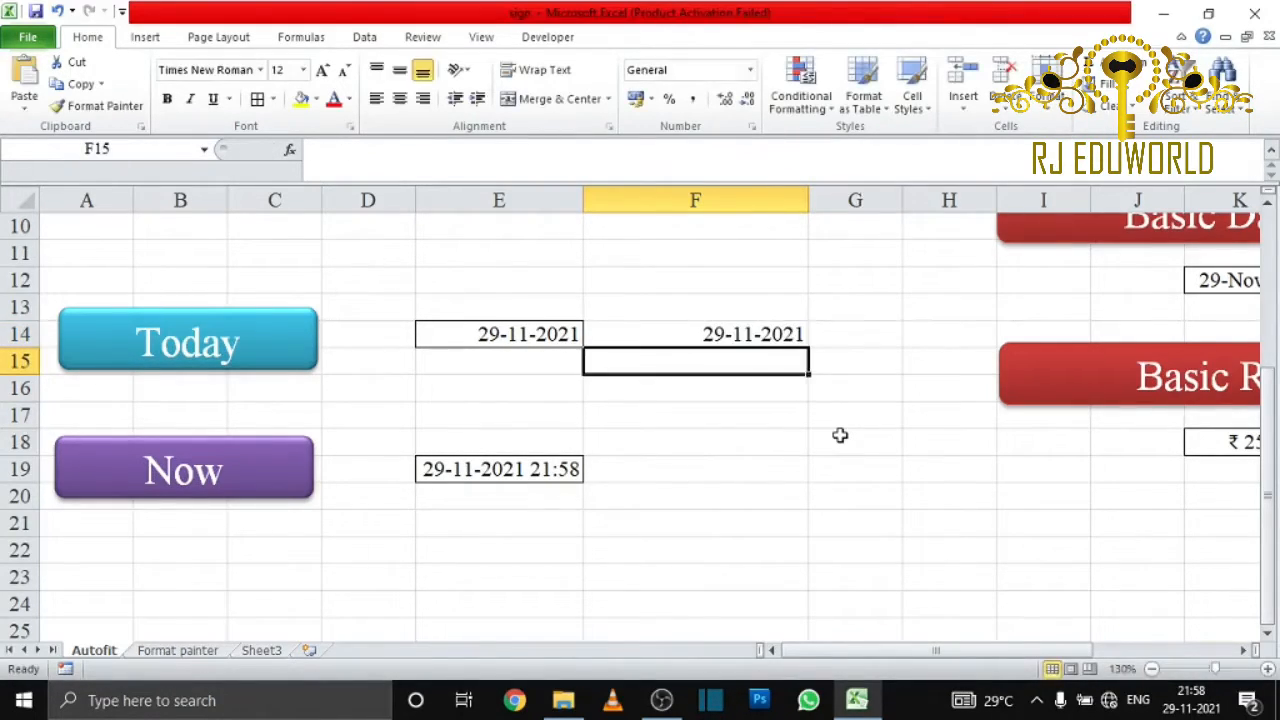
Enter the formula =NOW() in cell F19, next to the existing date and time beside the Now label
click(733, 333)
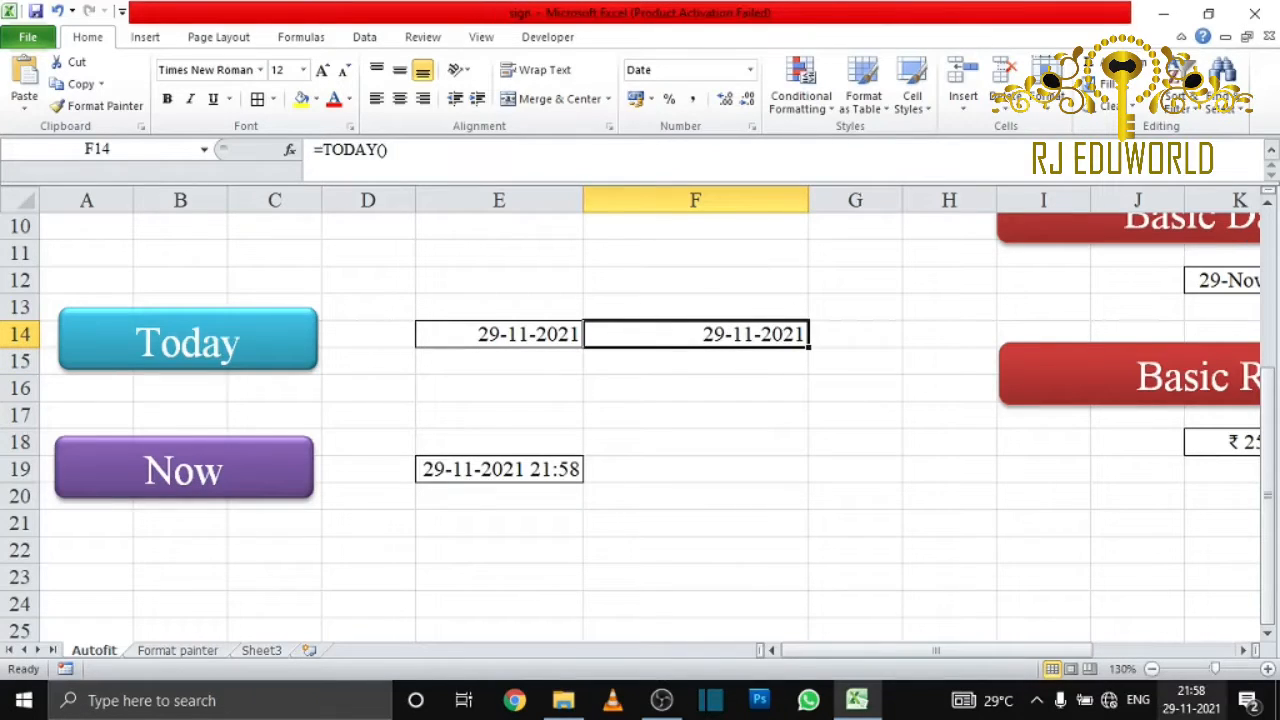
mouse_move(1176, 700)
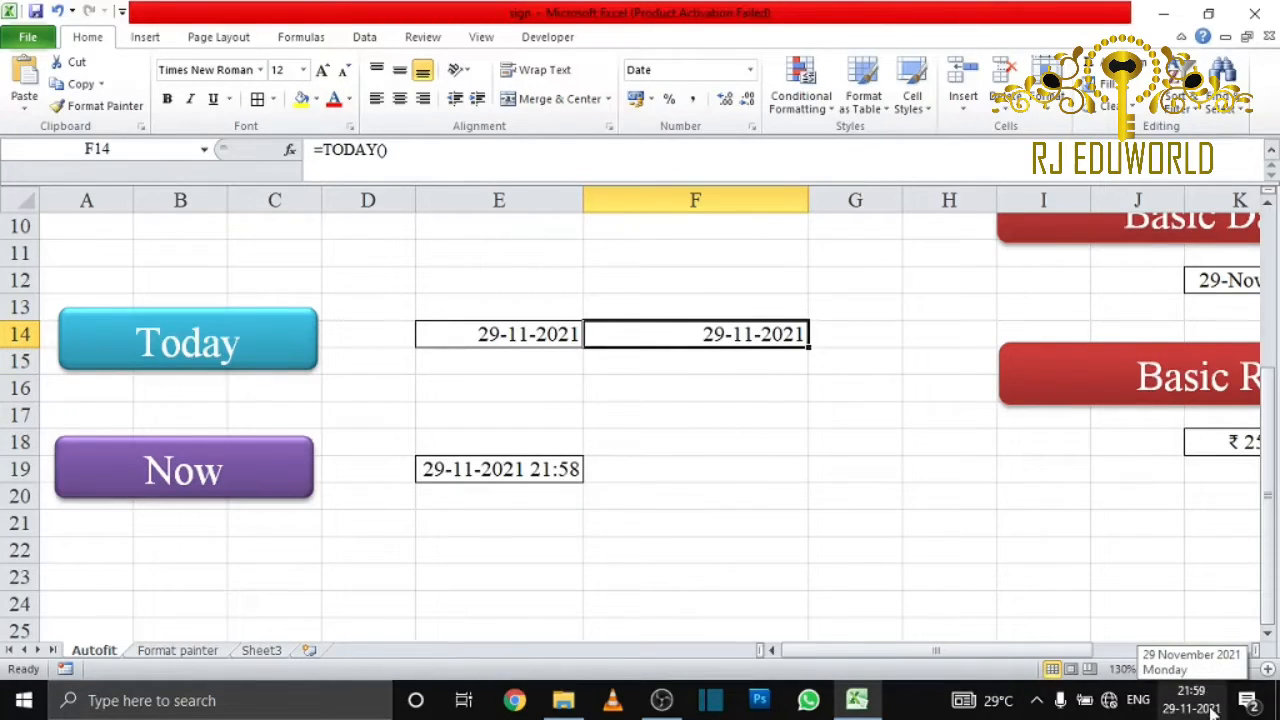
click(612, 467)
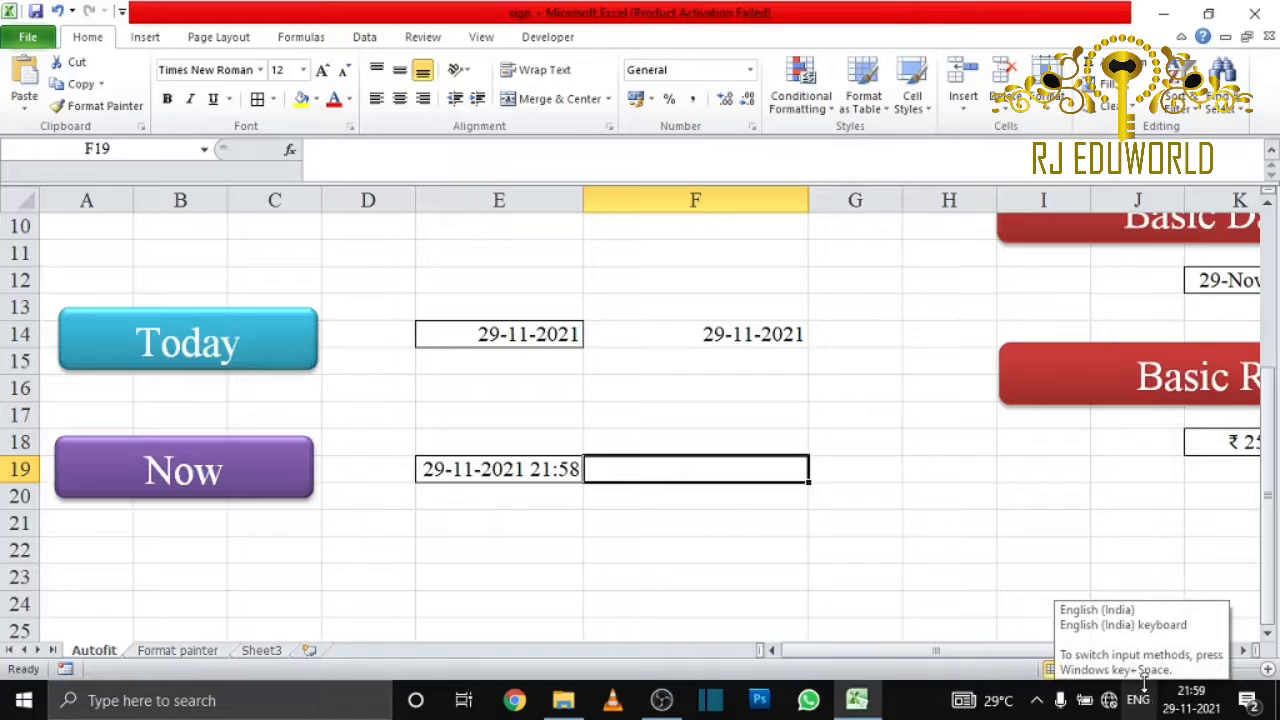
text(=)
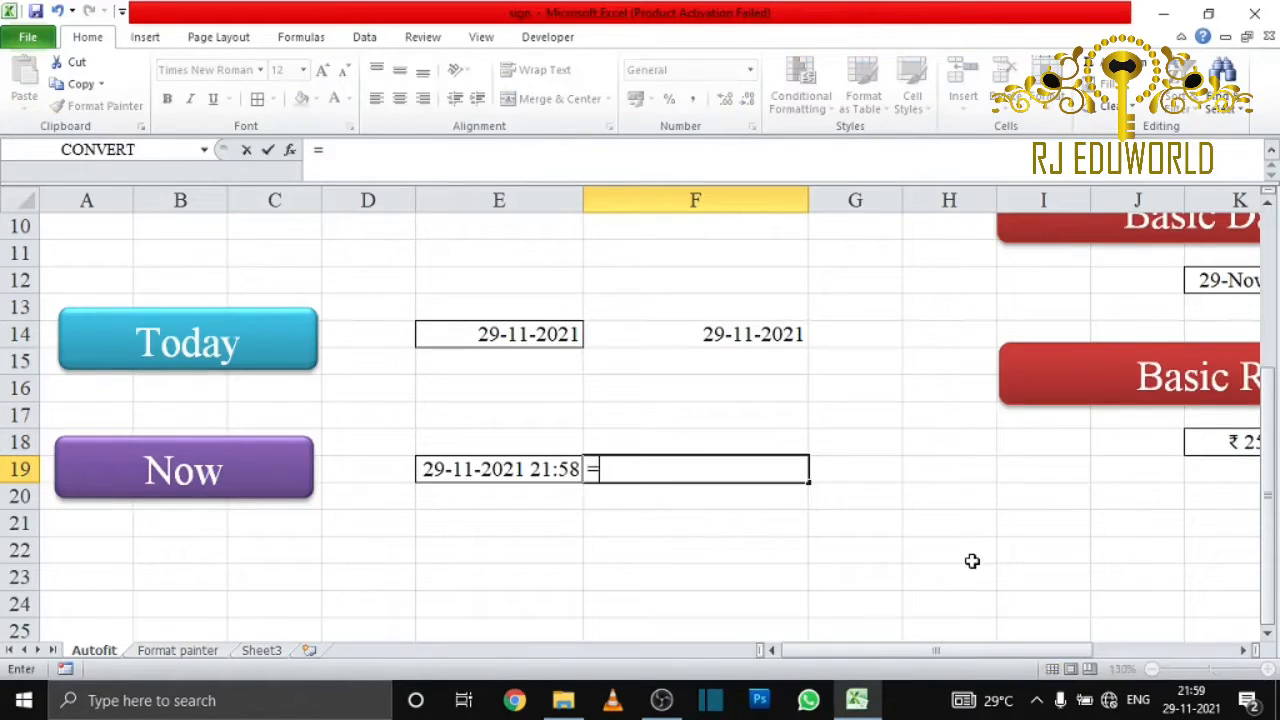
text(now)
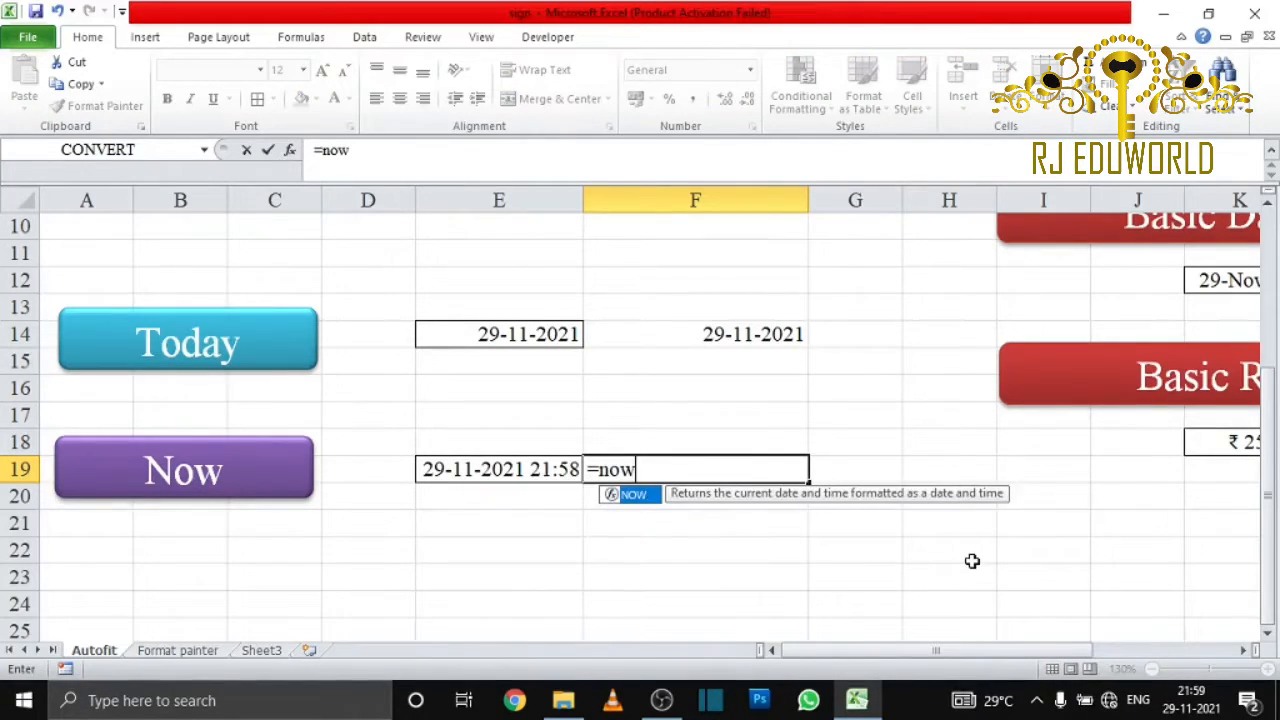
text(())
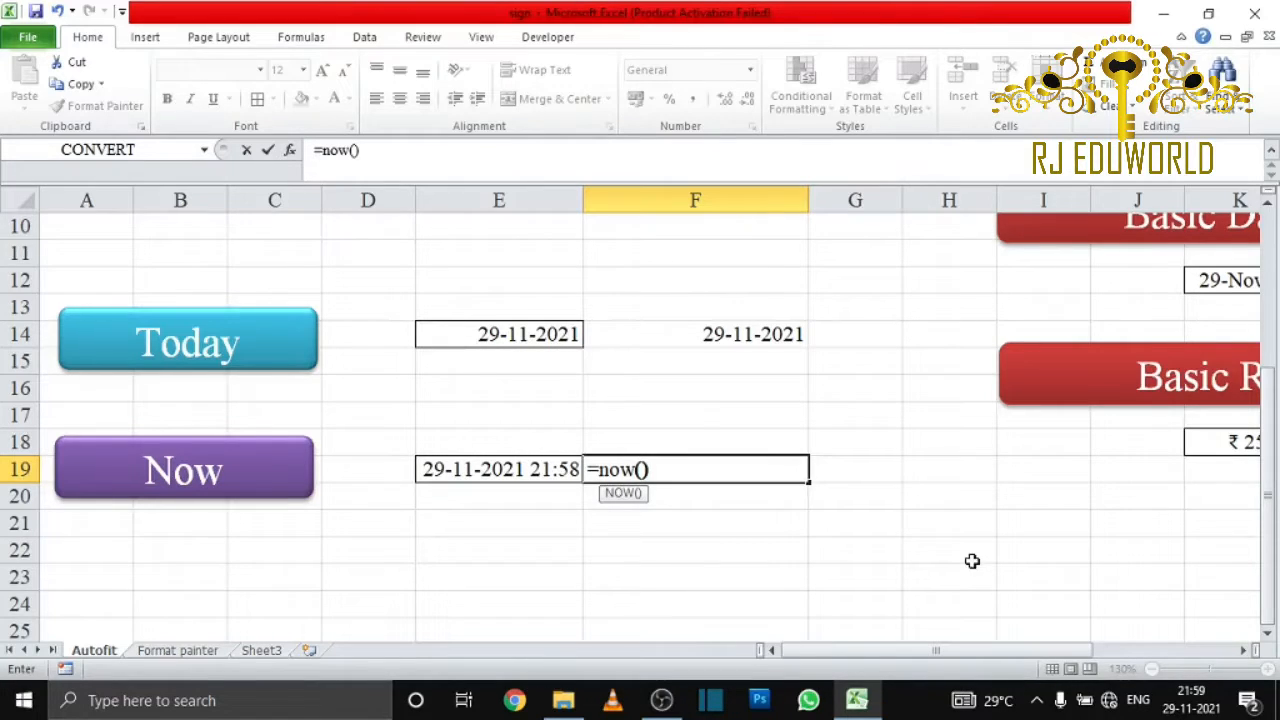
key(Return)
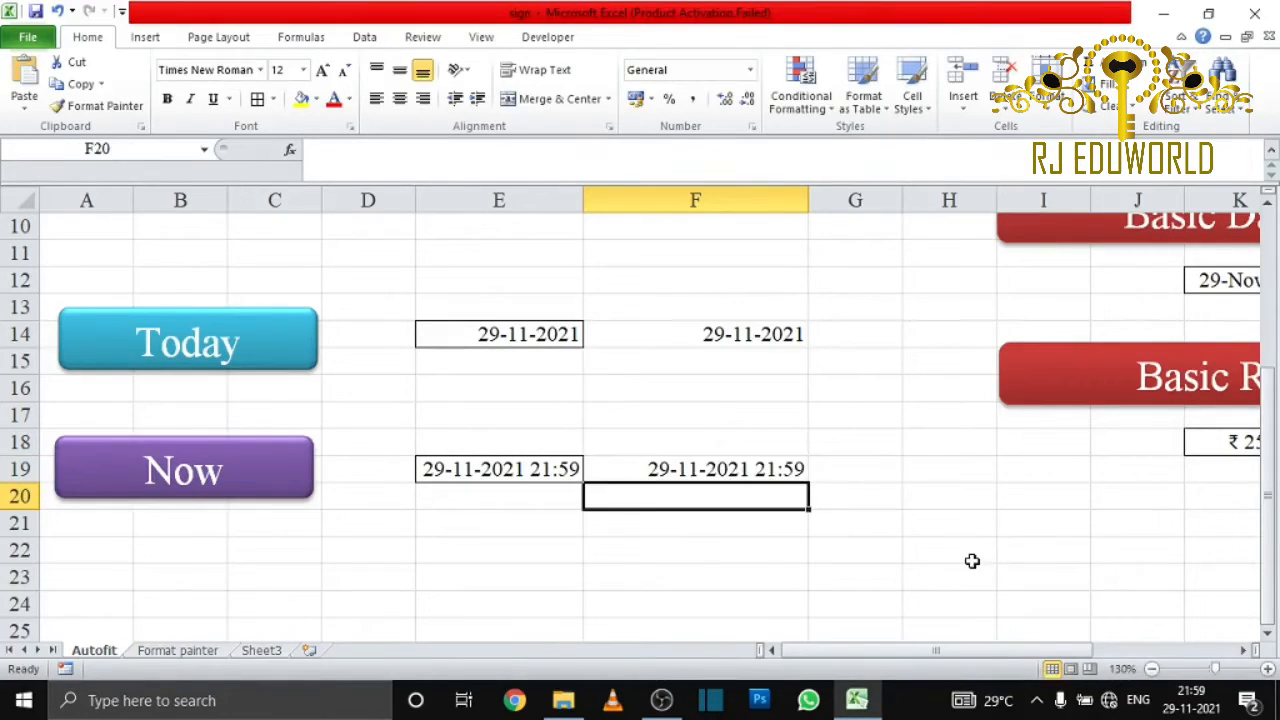
click(760, 474)
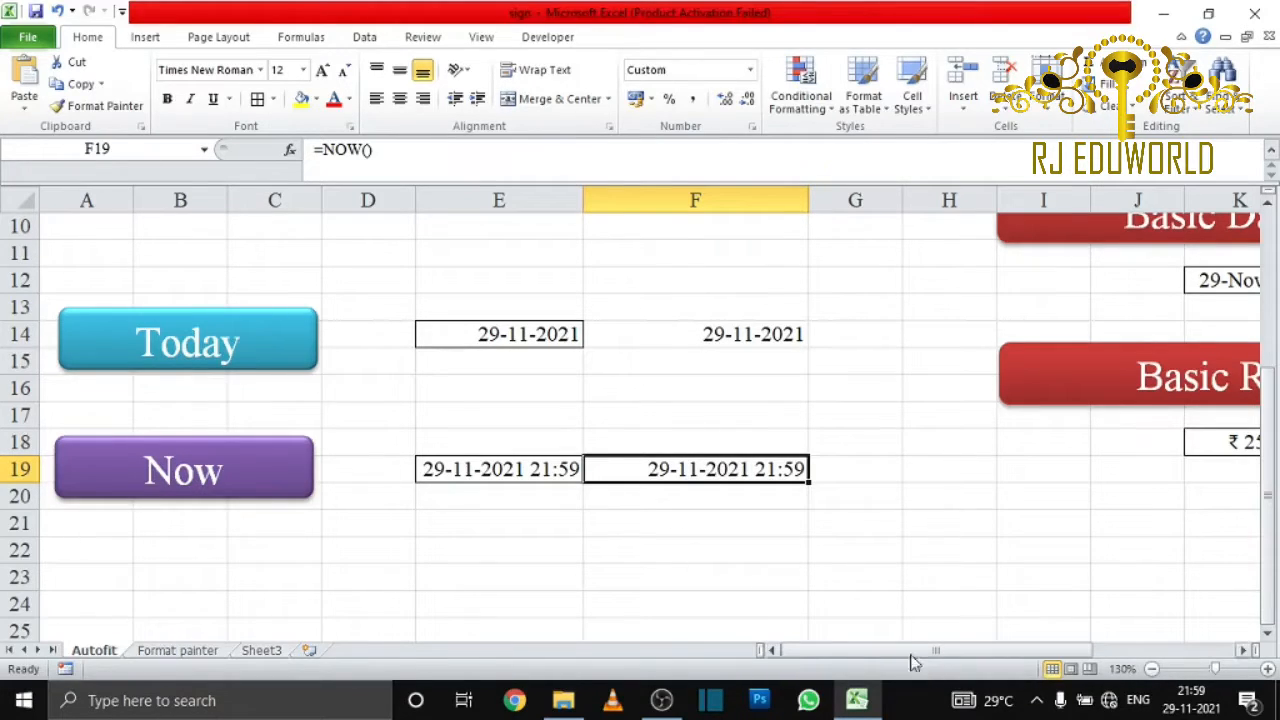
Enter the plain number 25 in cell M5 under the How to create % in number heading
drag(903, 656, 1040, 645)
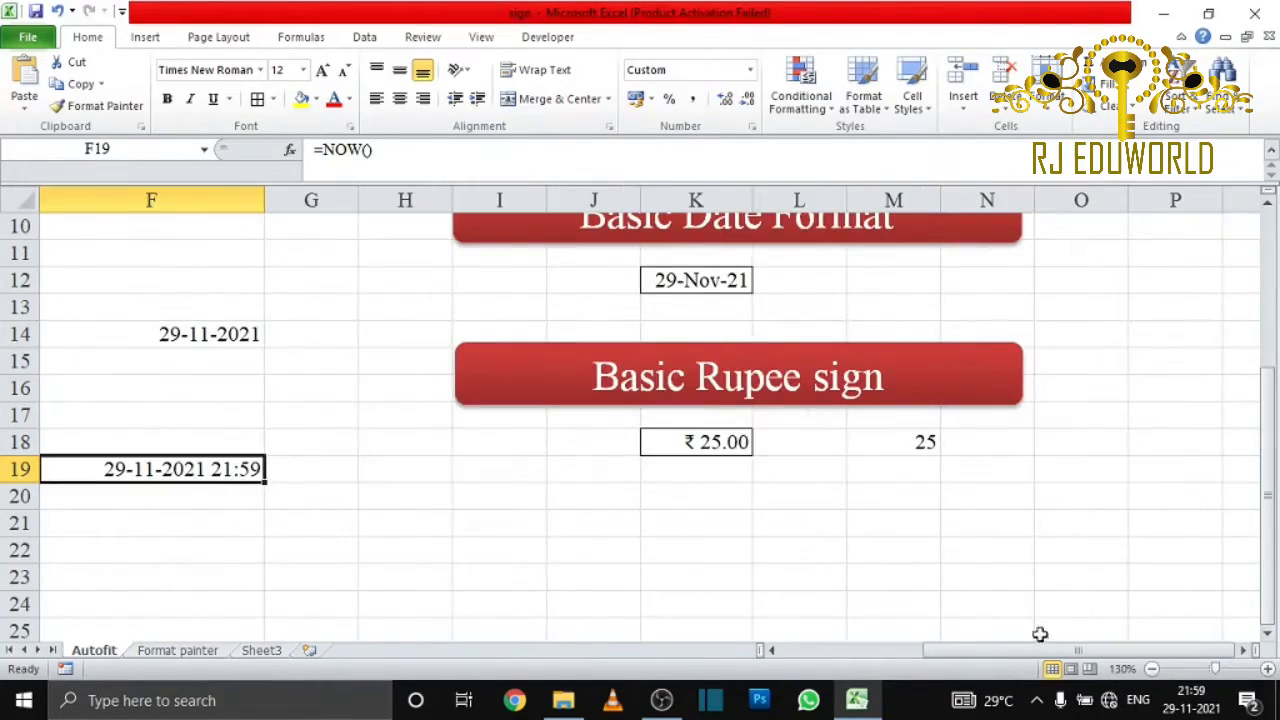
scroll(922, 485, up, 2)
scroll(809, 351, up, 1)
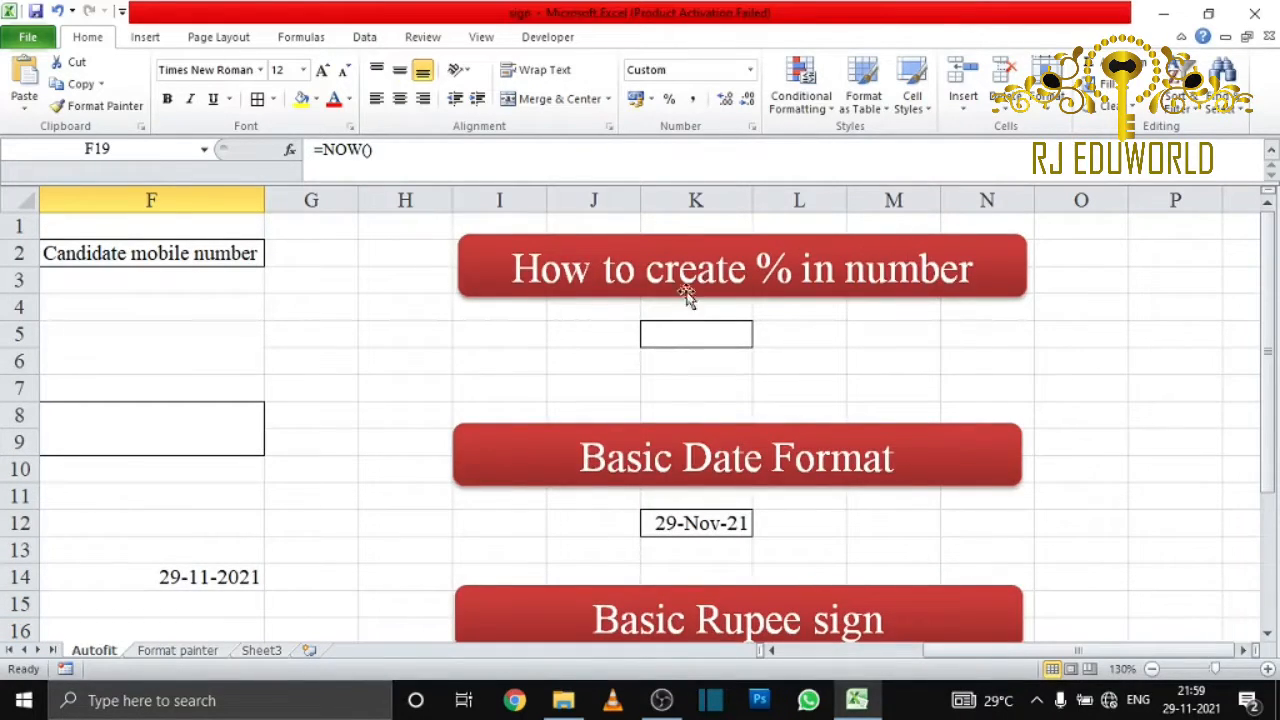
click(684, 334)
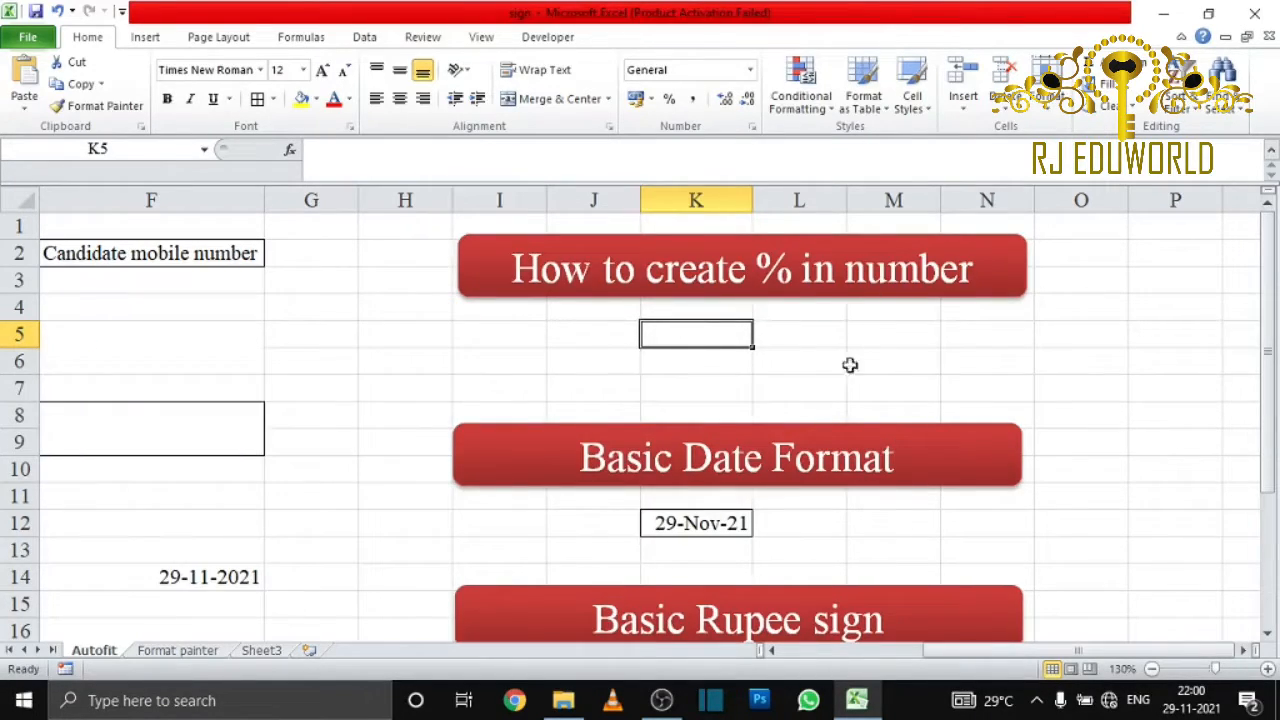
click(874, 335)
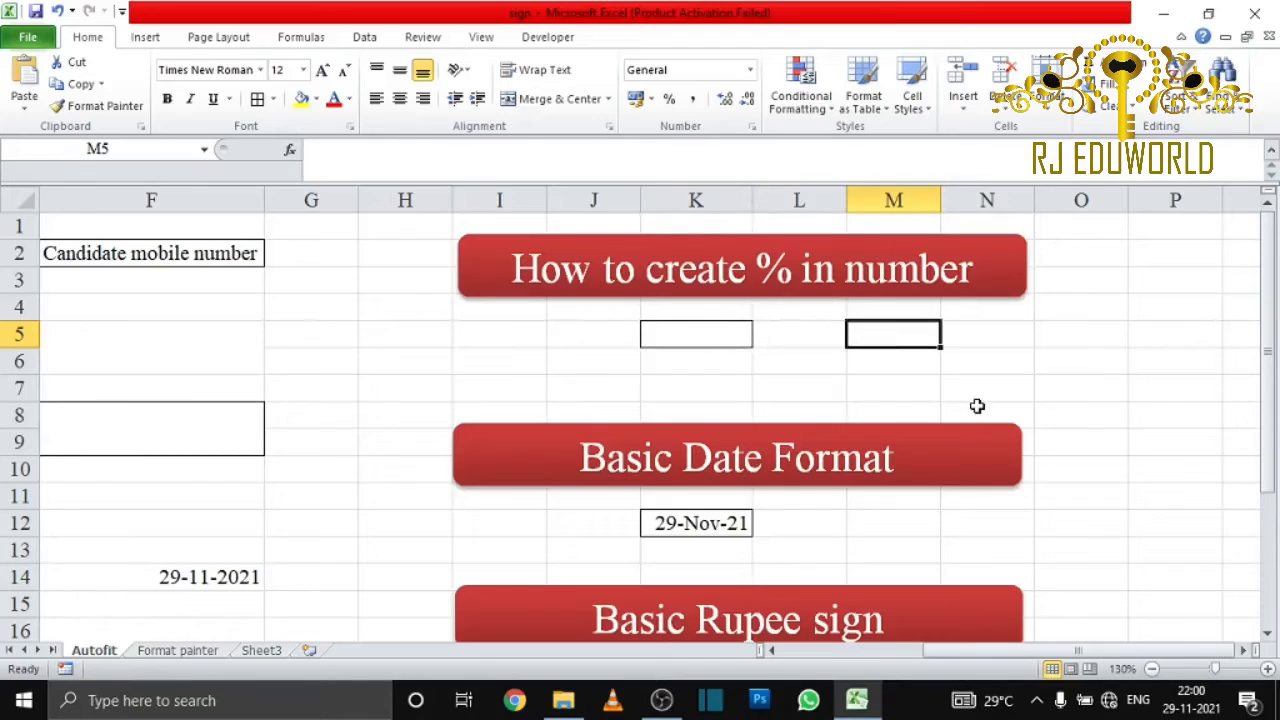
text(25)
key(Return)
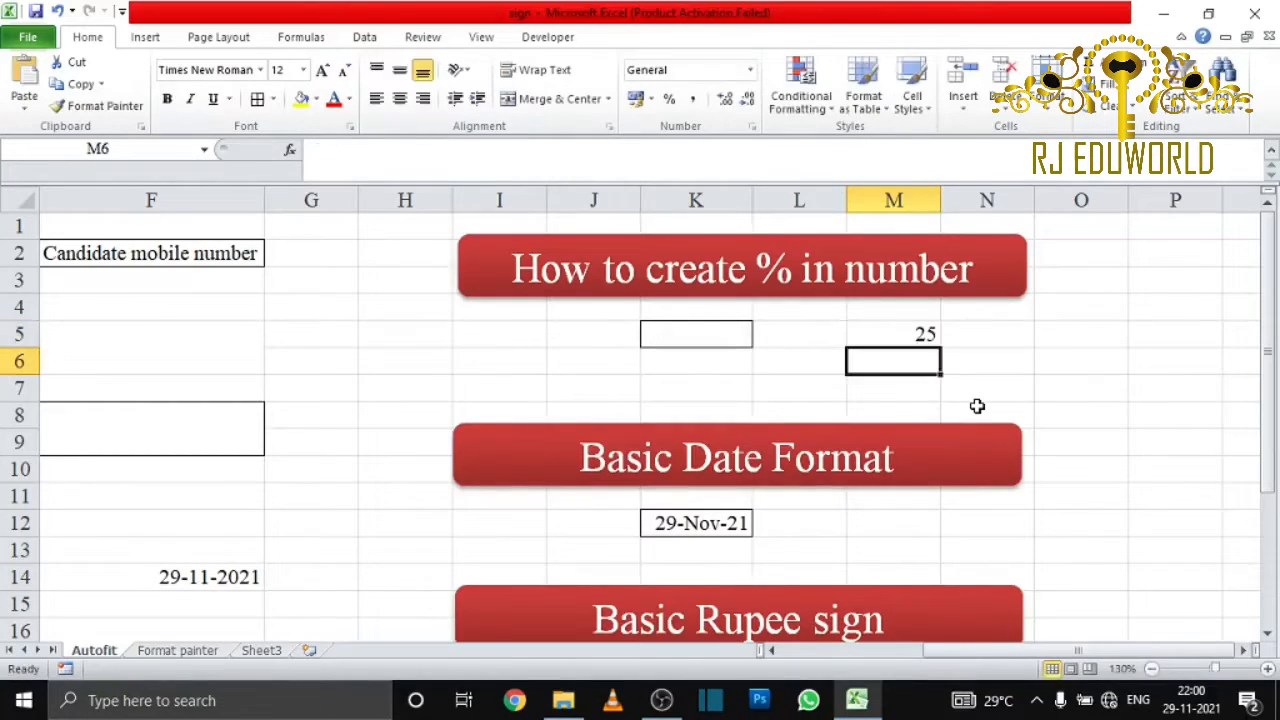
click(930, 336)
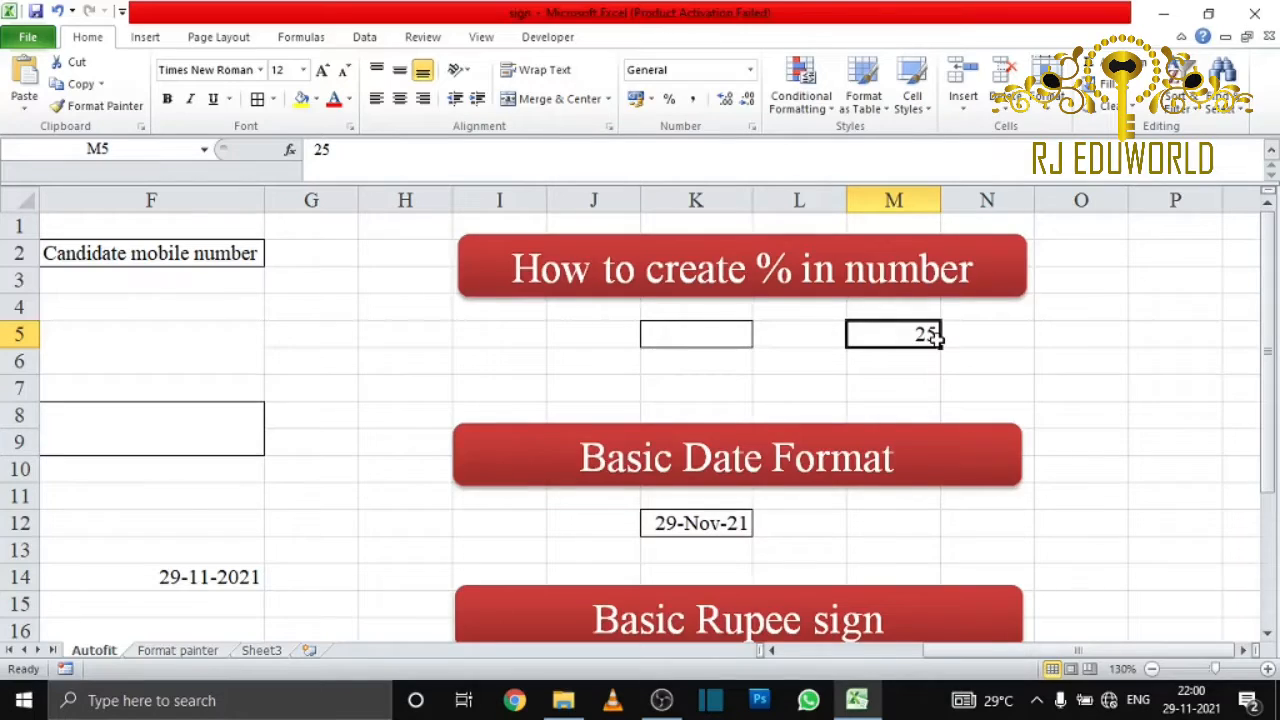
Apply the percentage format to the bordered cell K5 and enter 25 in it
click(716, 333)
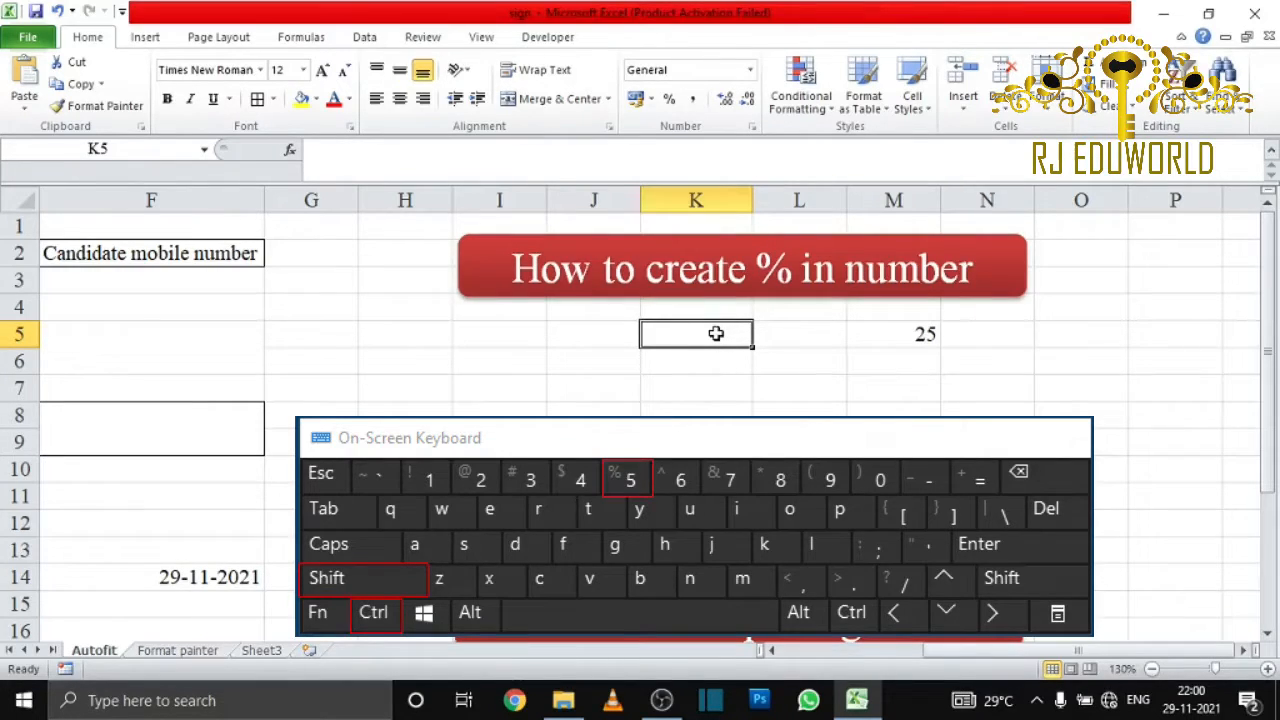
key(ctrl+shift+5)
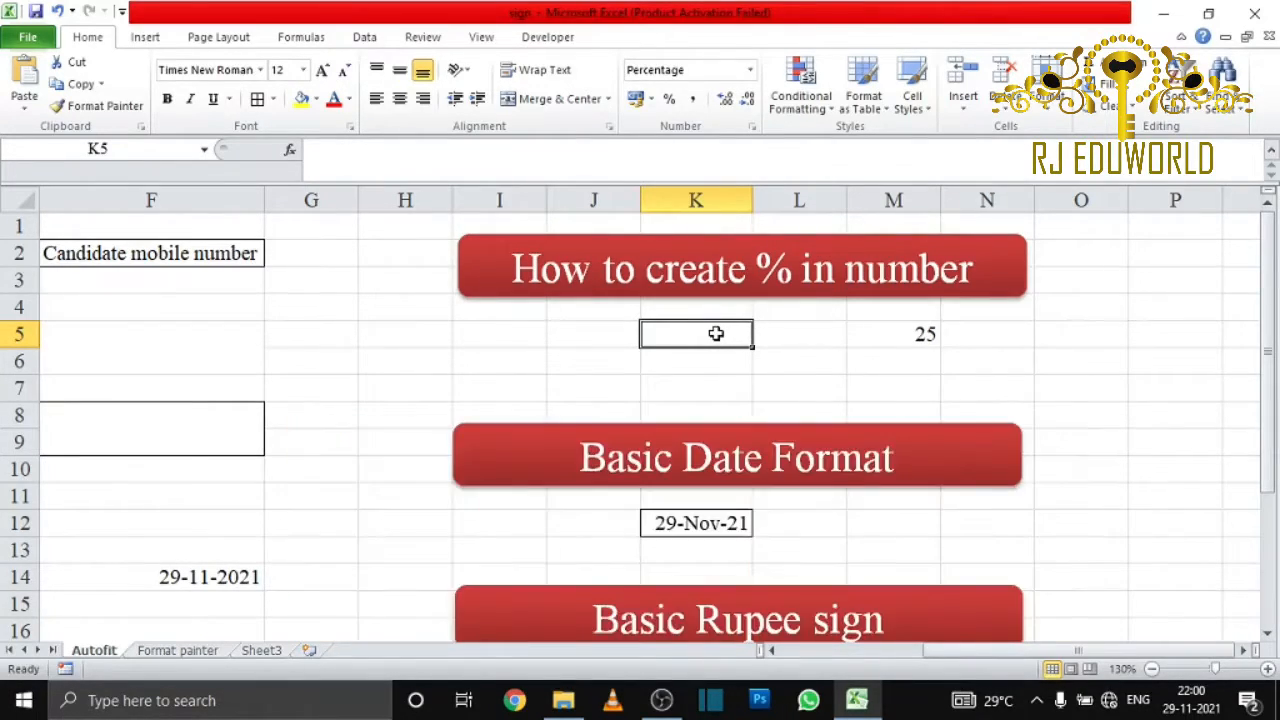
text(25)
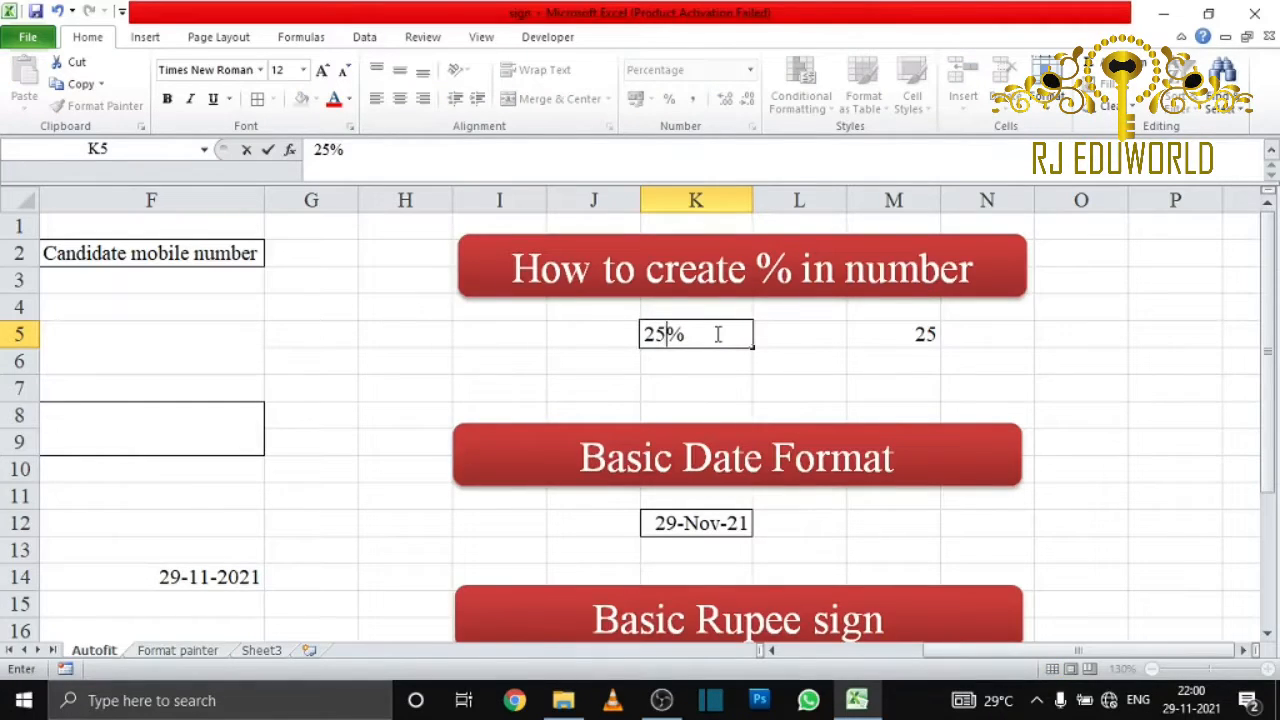
key(Return)
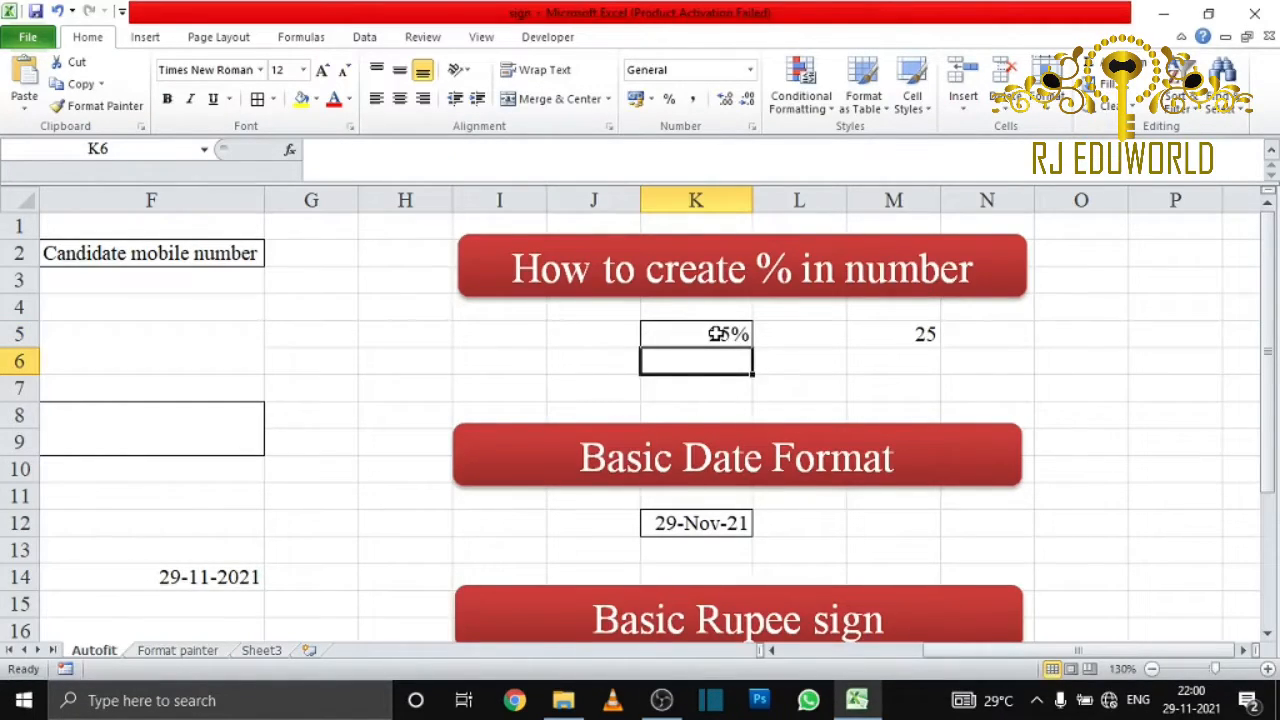
click(716, 333)
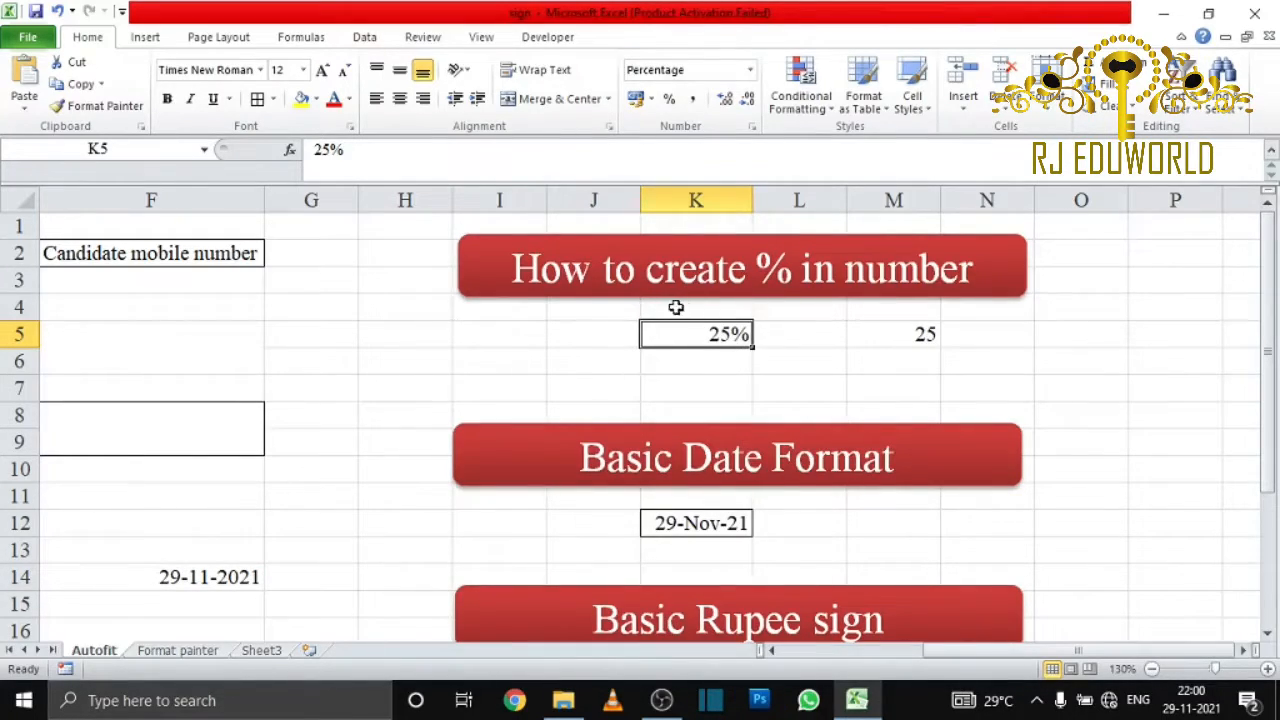
Apply the percentage format to cell L5 and enter 89 in it
click(811, 336)
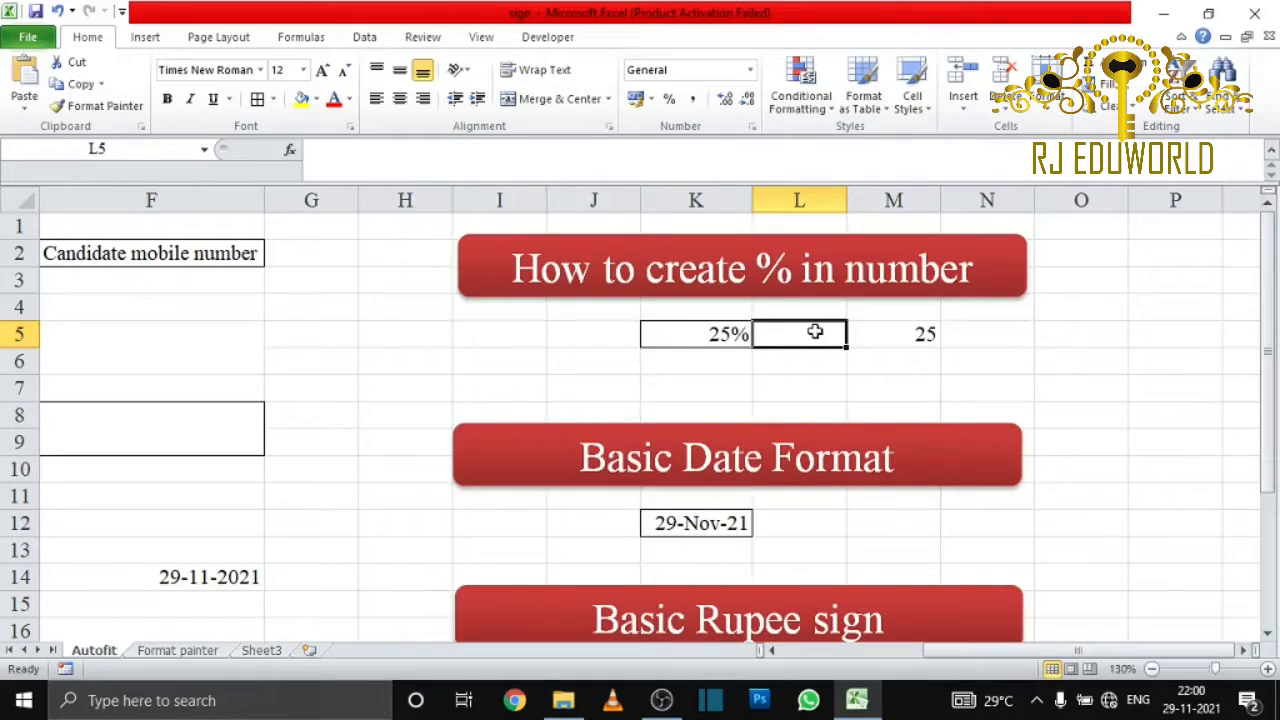
key(ctrl+shift+5)
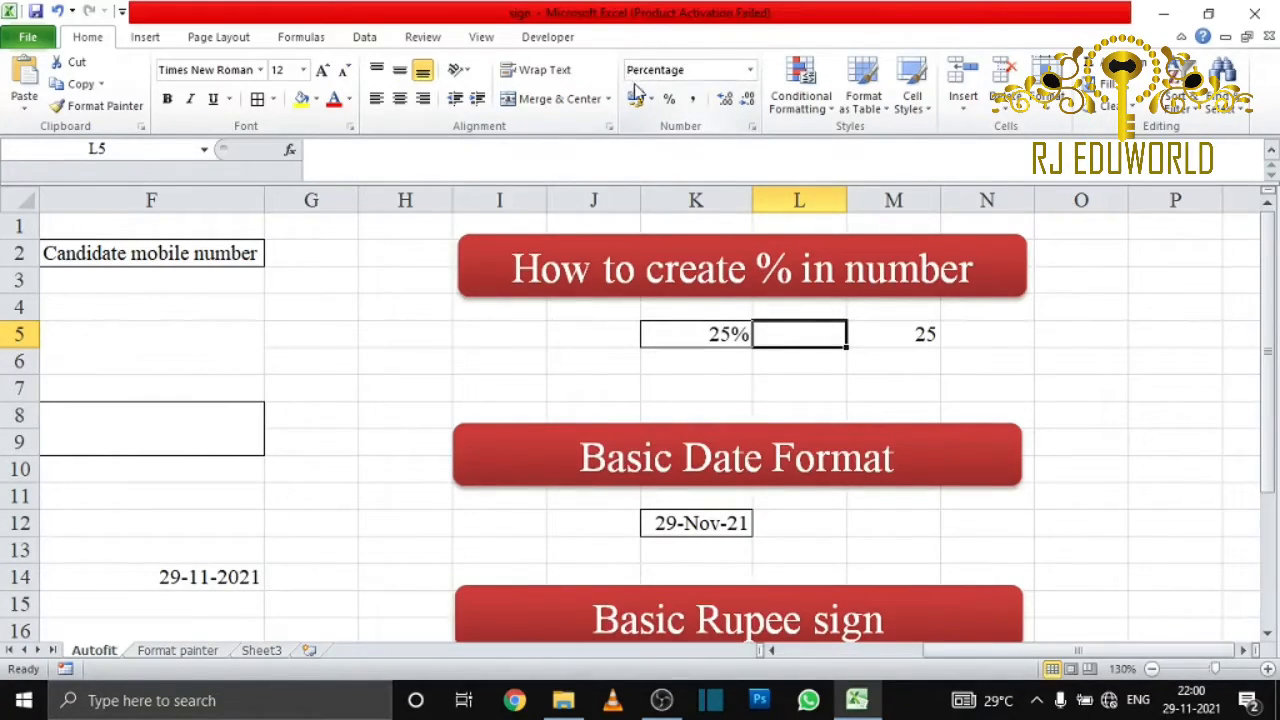
text(89)
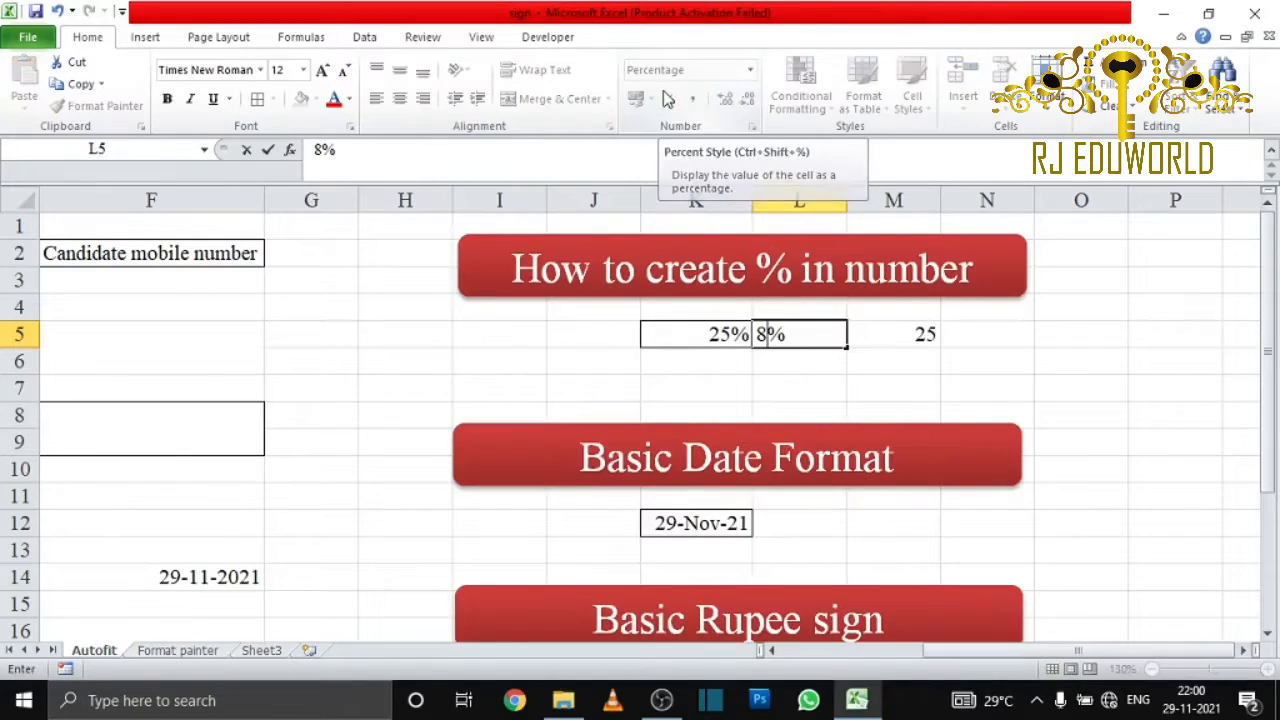
key(Return)
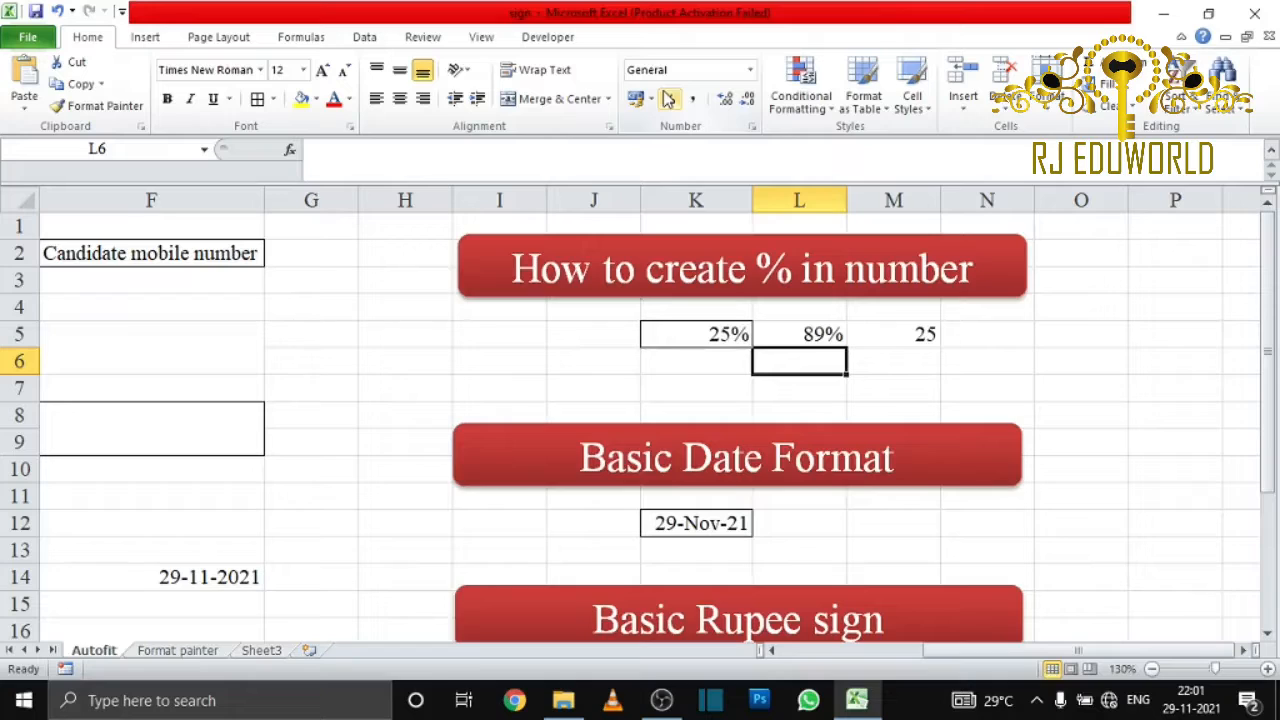
Enter the date 02-02-2021 in cell L12 under the Basic Date Format heading and format it in the 02-Feb-21 style
scroll(790, 400, down, 1)
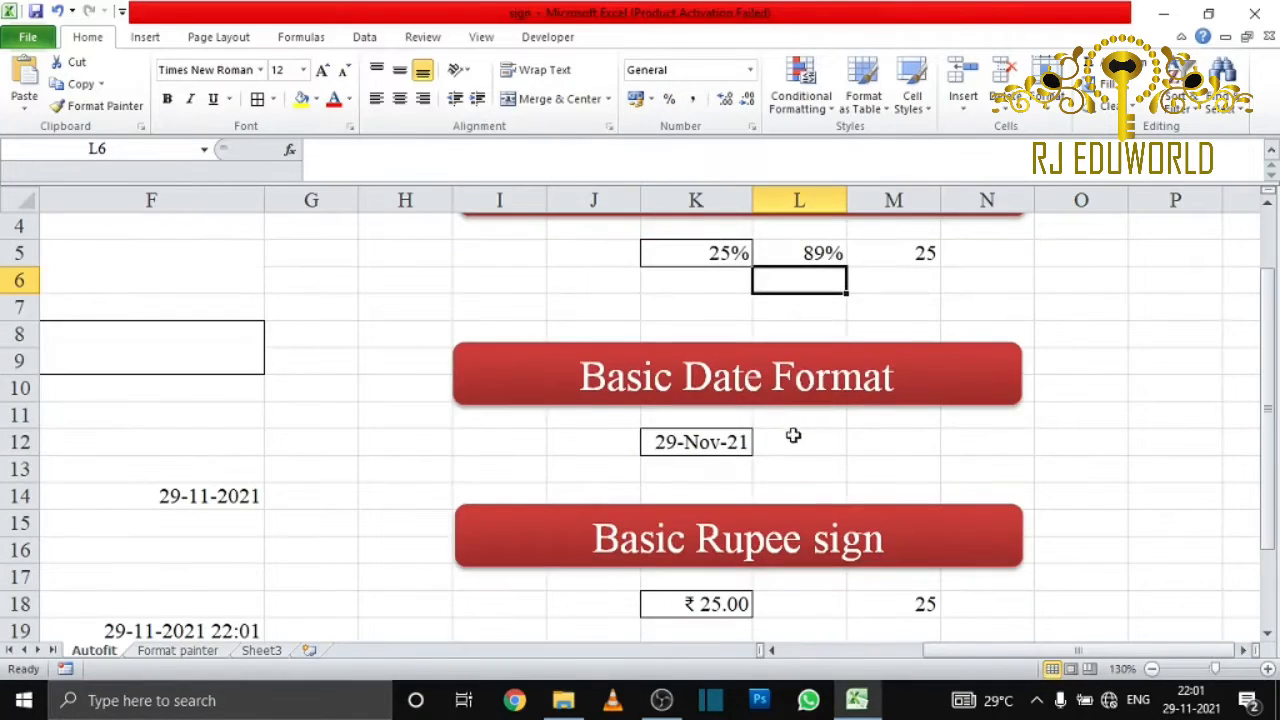
click(778, 440)
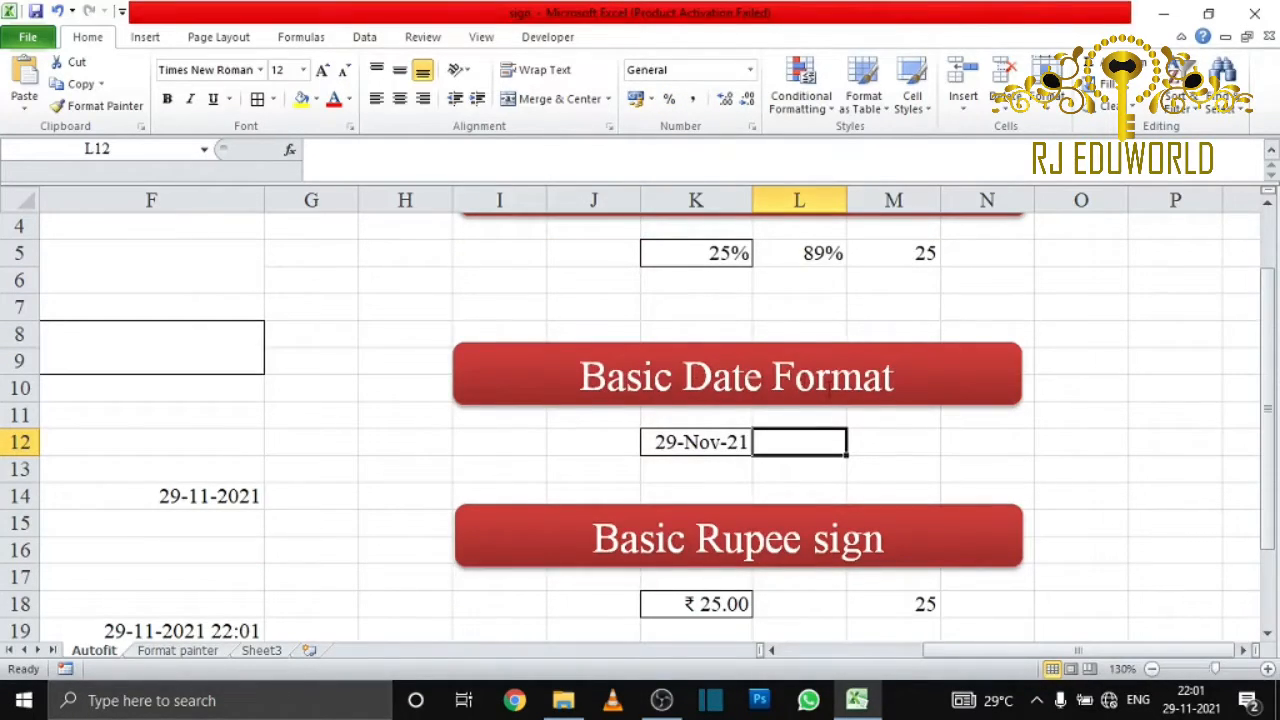
text(02-)
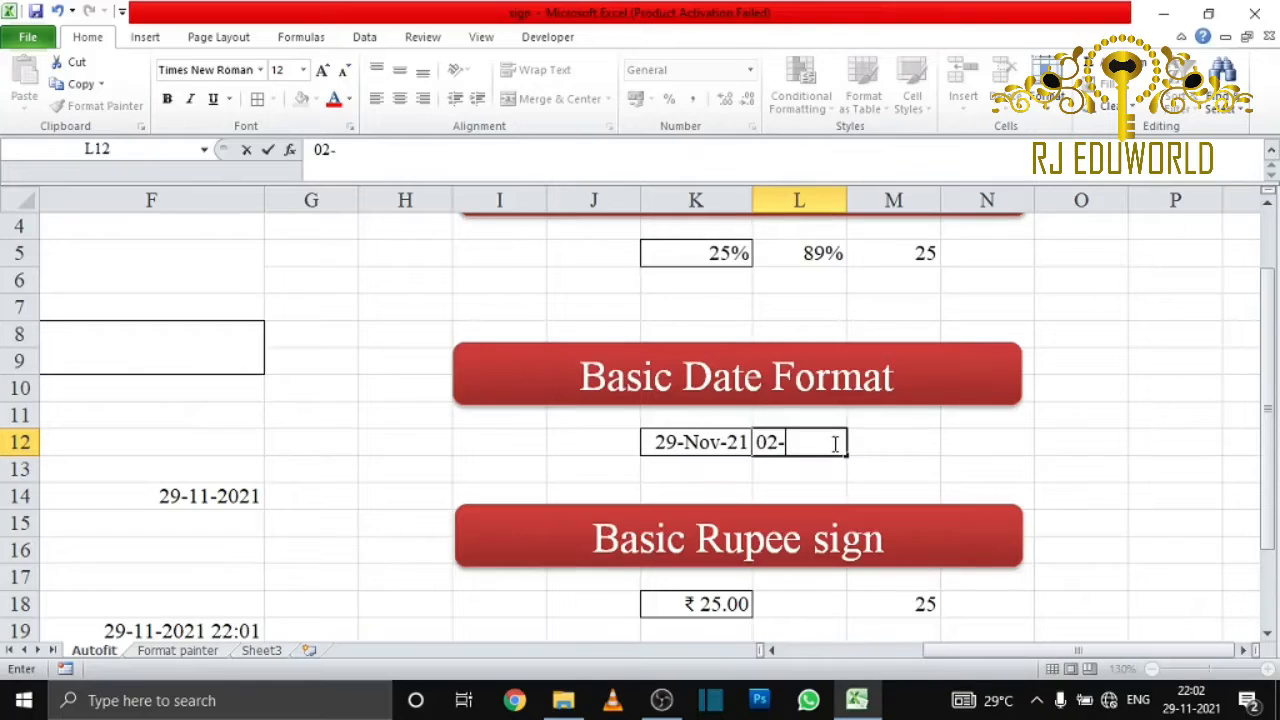
text(02)
text(-2021)
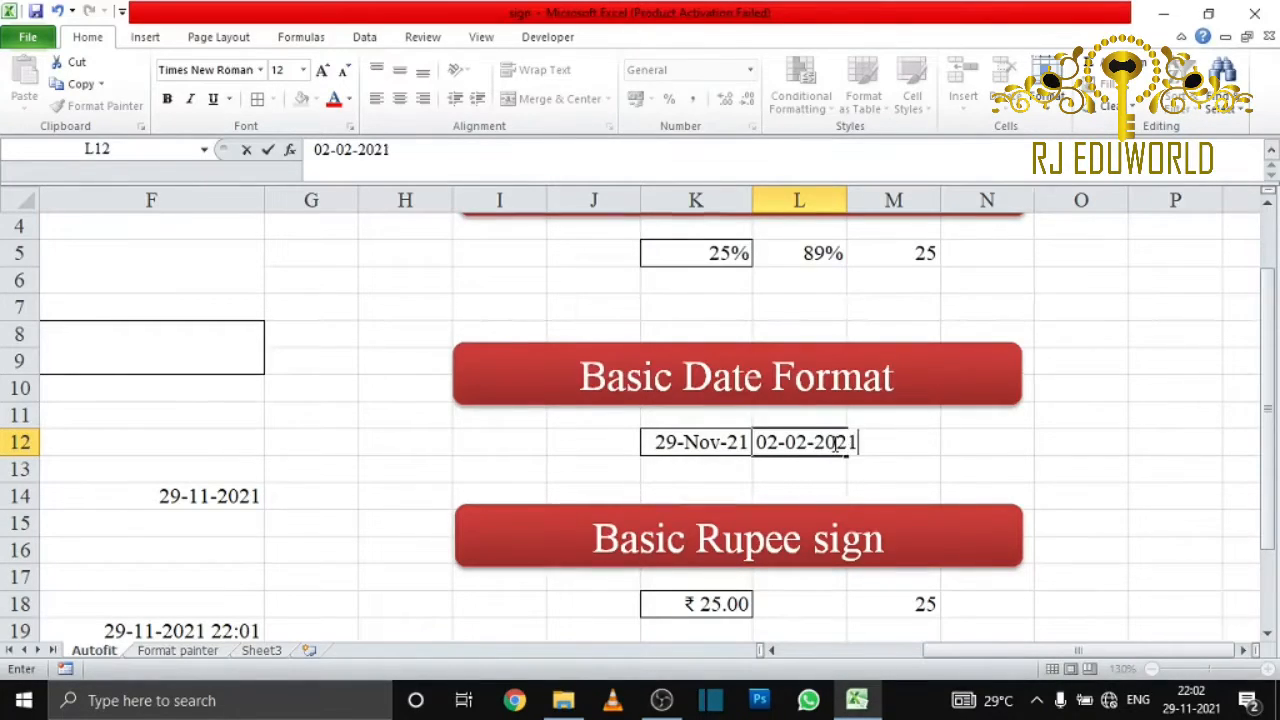
key(Return)
click(833, 443)
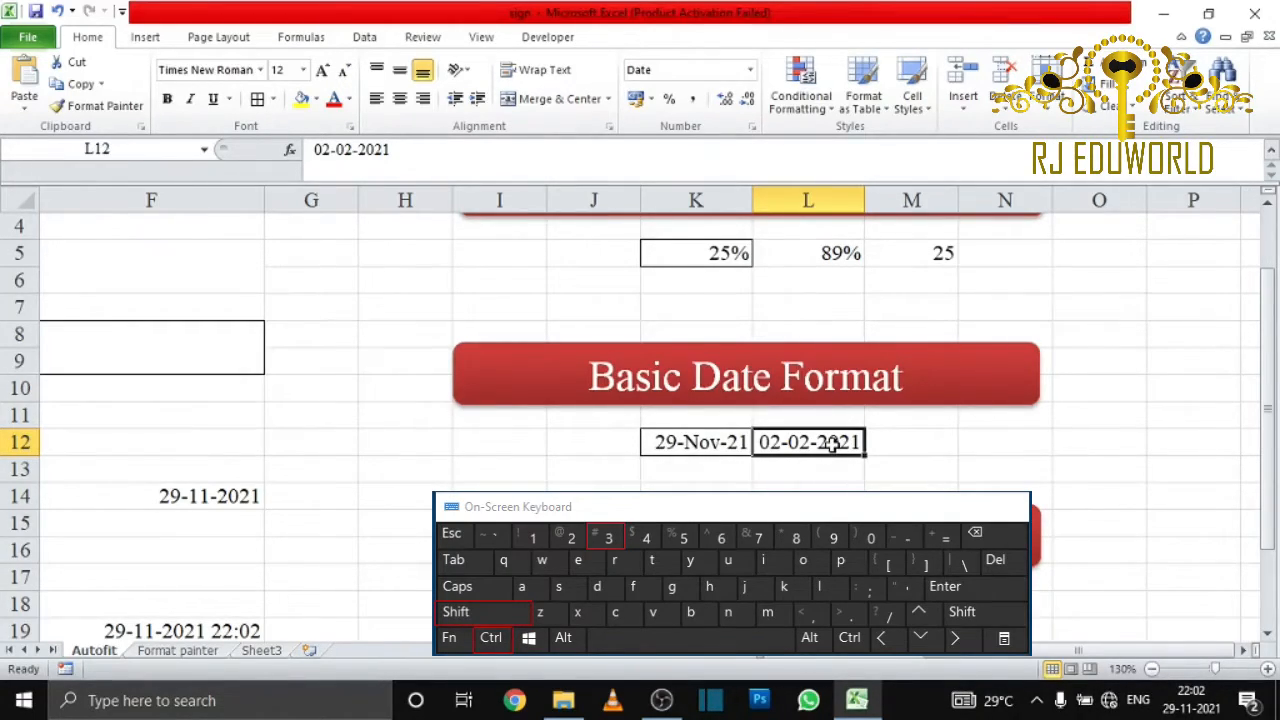
key(ctrl+shift+3)
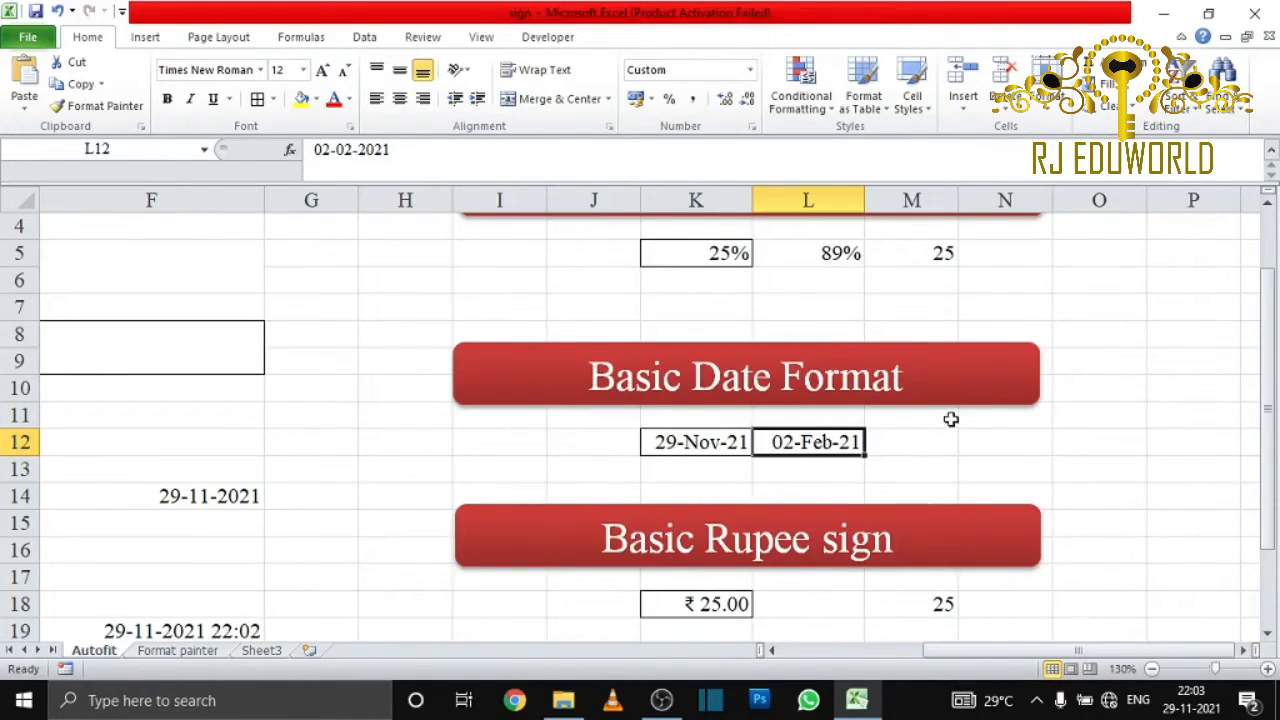
Apply the rupee currency format to cell L18 under the Basic Rupee sign heading and enter 855 in it
scroll(950, 420, down, 1)
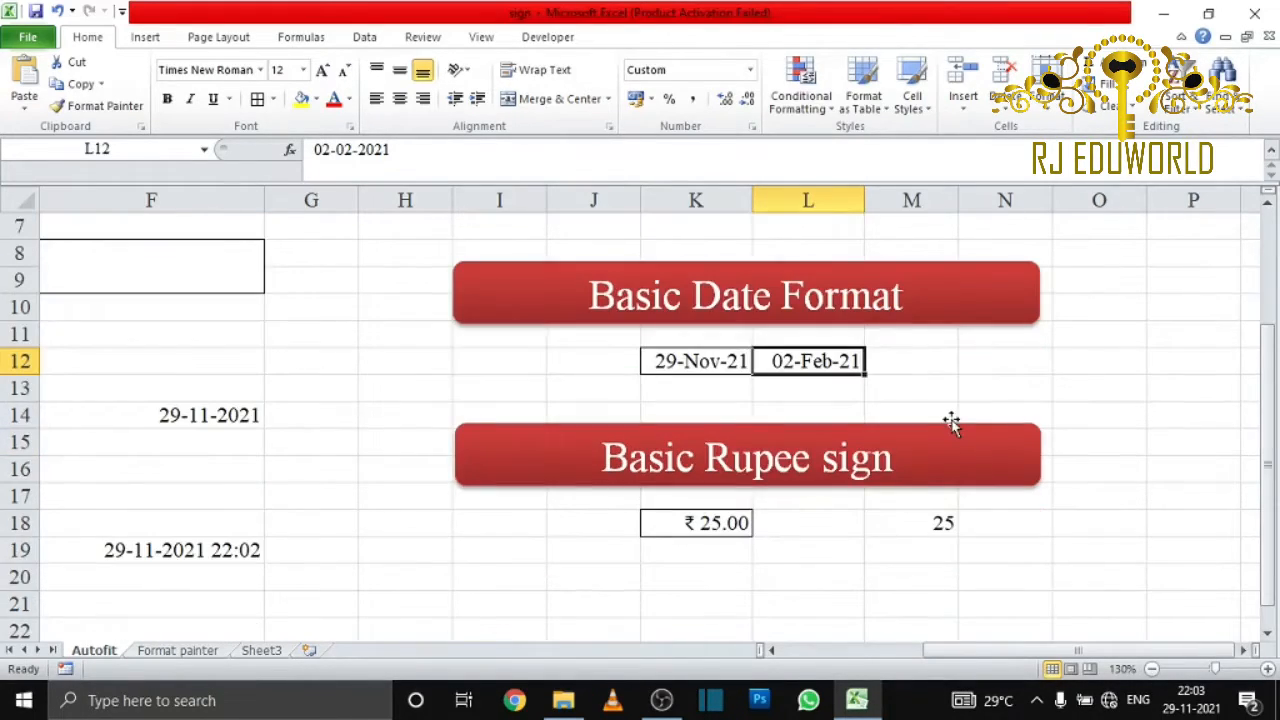
click(799, 514)
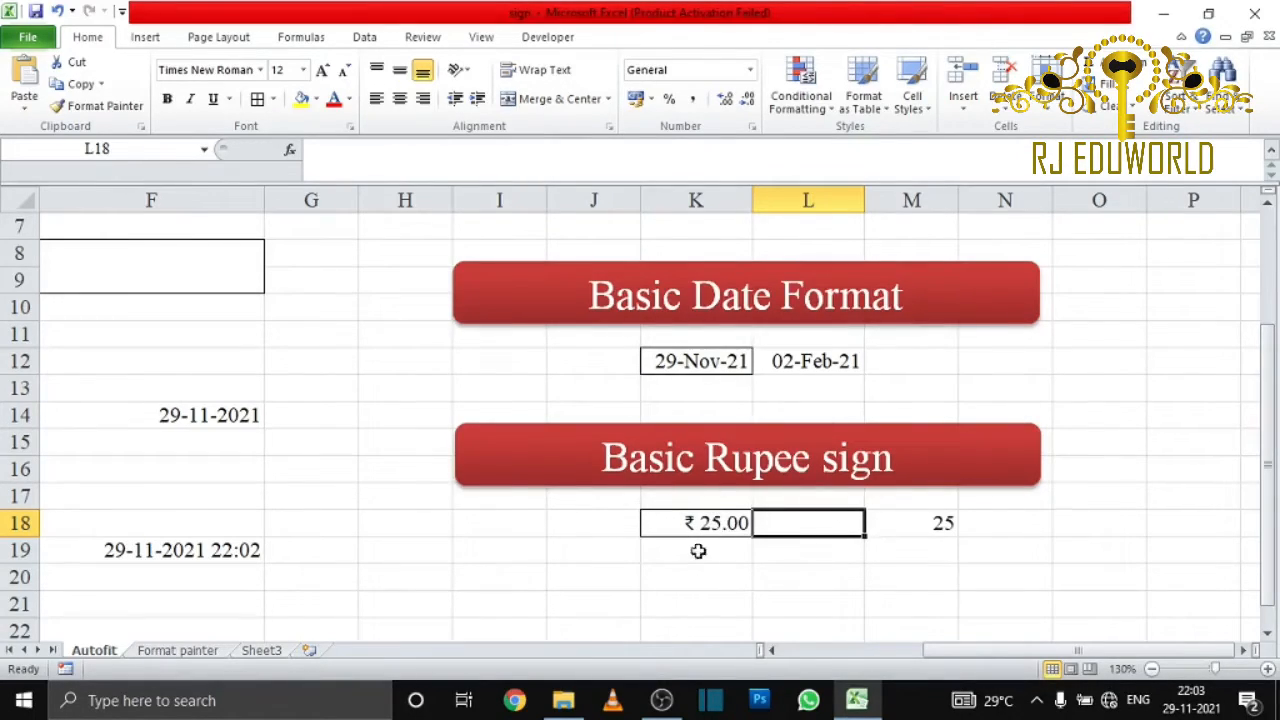
key(ctrl+shift+4)
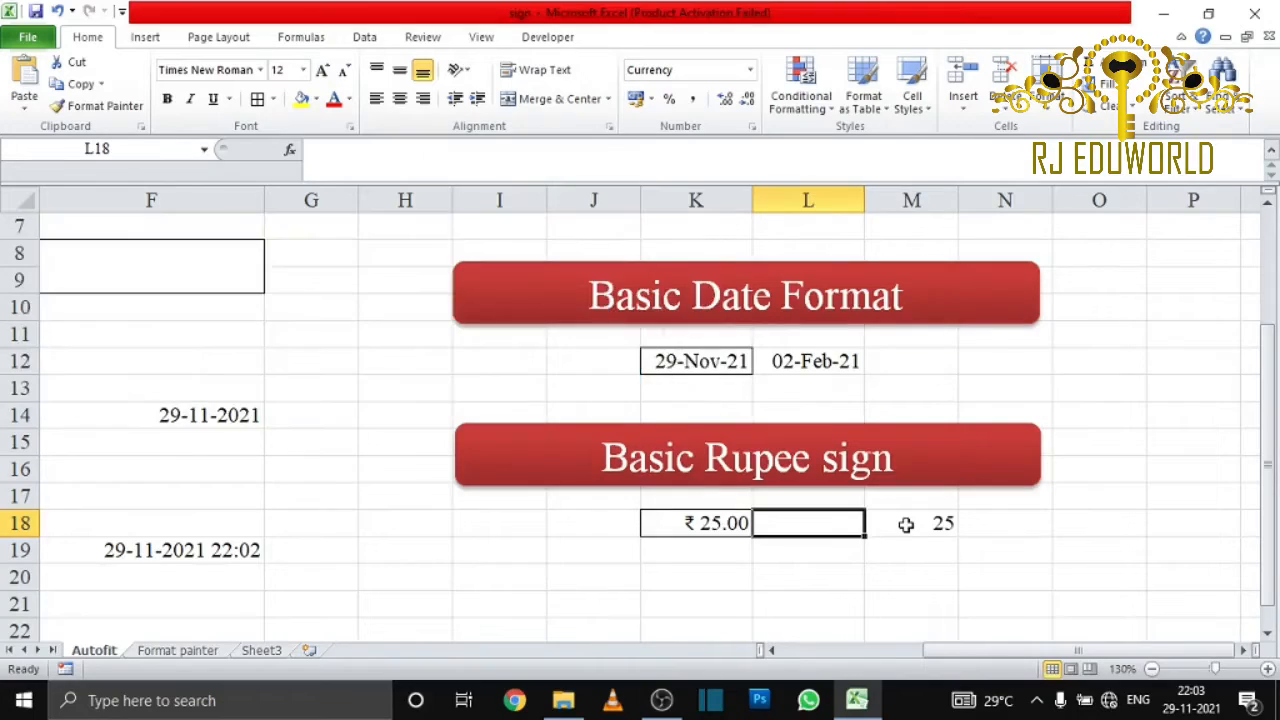
text(855)
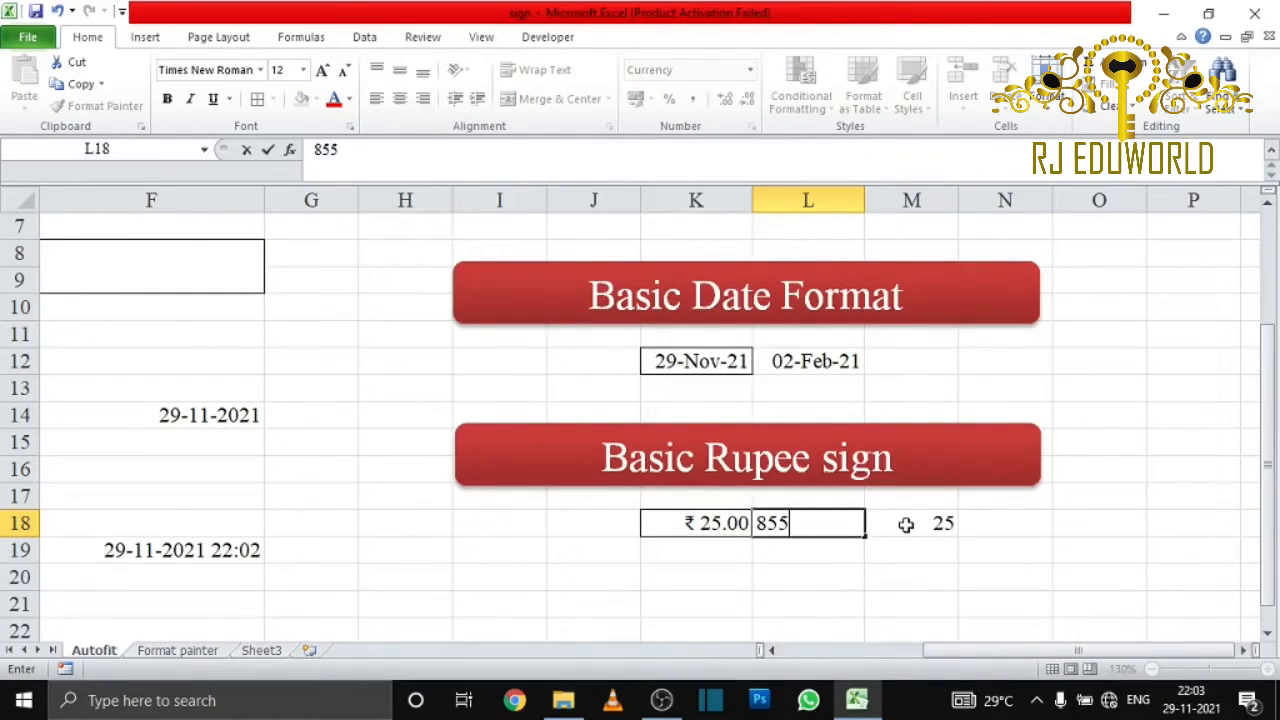
key(Return)
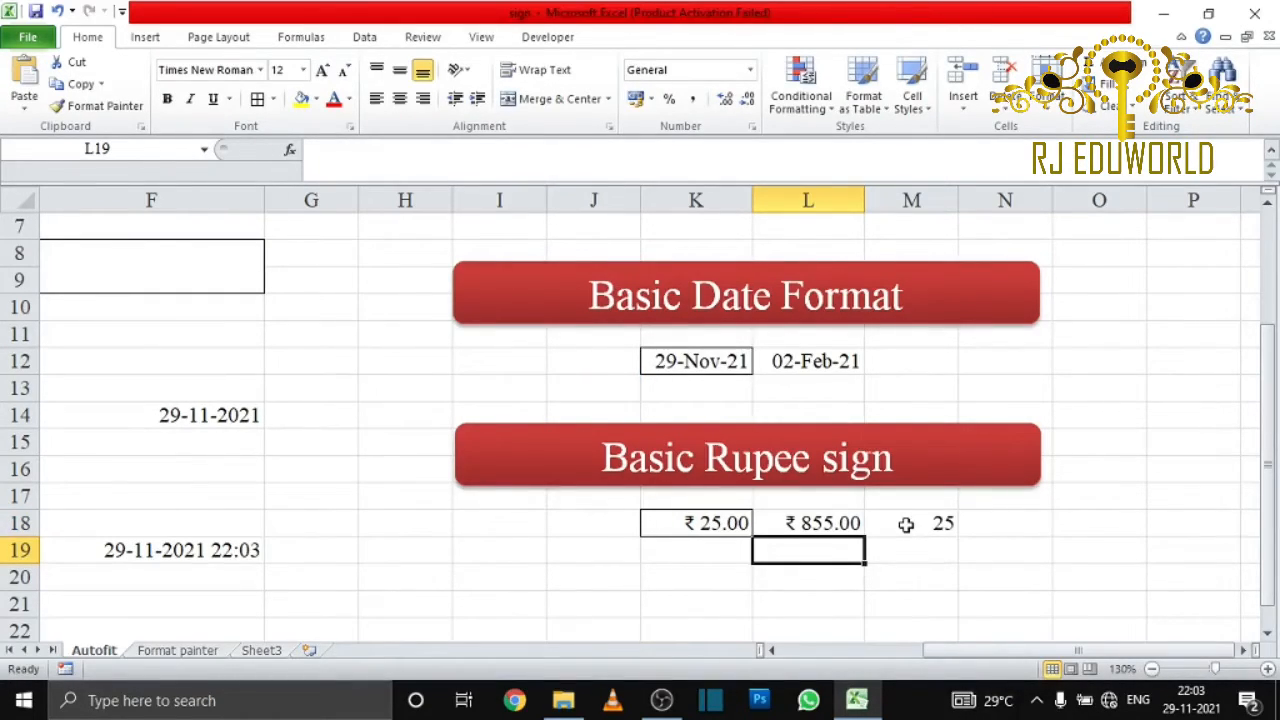
click(849, 530)
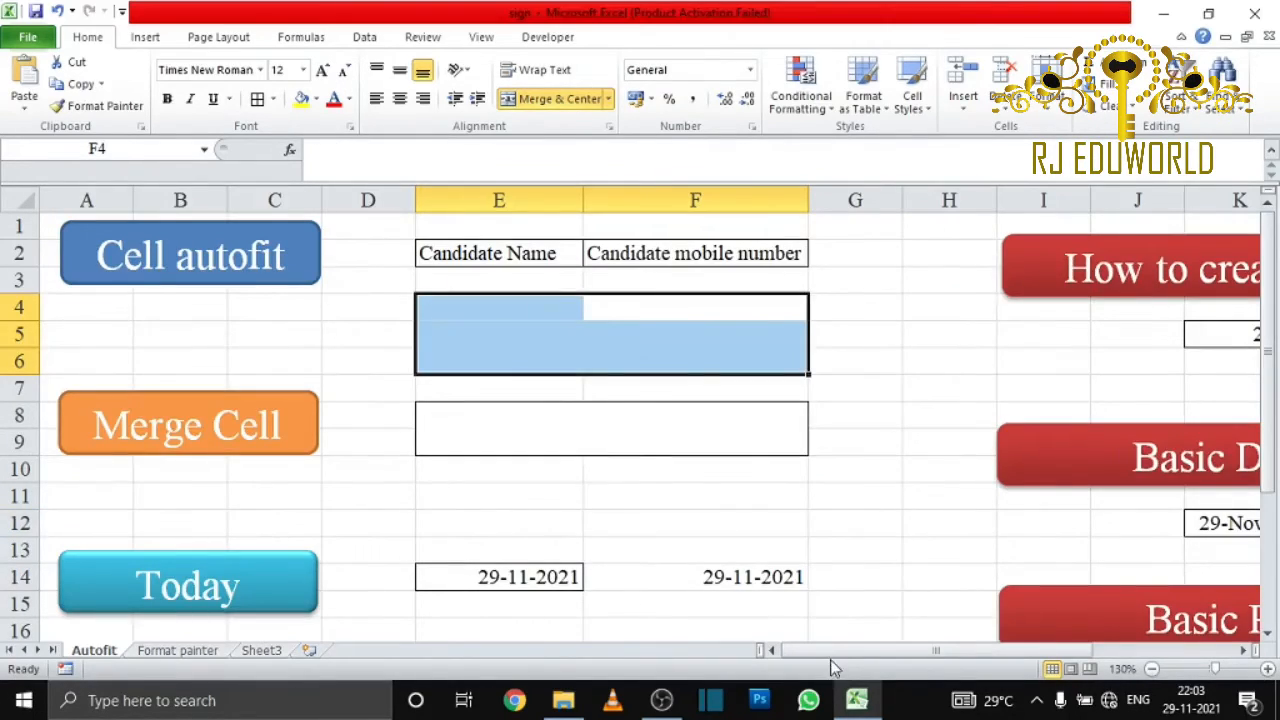
Select the merged cell E5:F6 below the Candidate Name heading
drag(819, 654, 803, 655)
click(545, 332)
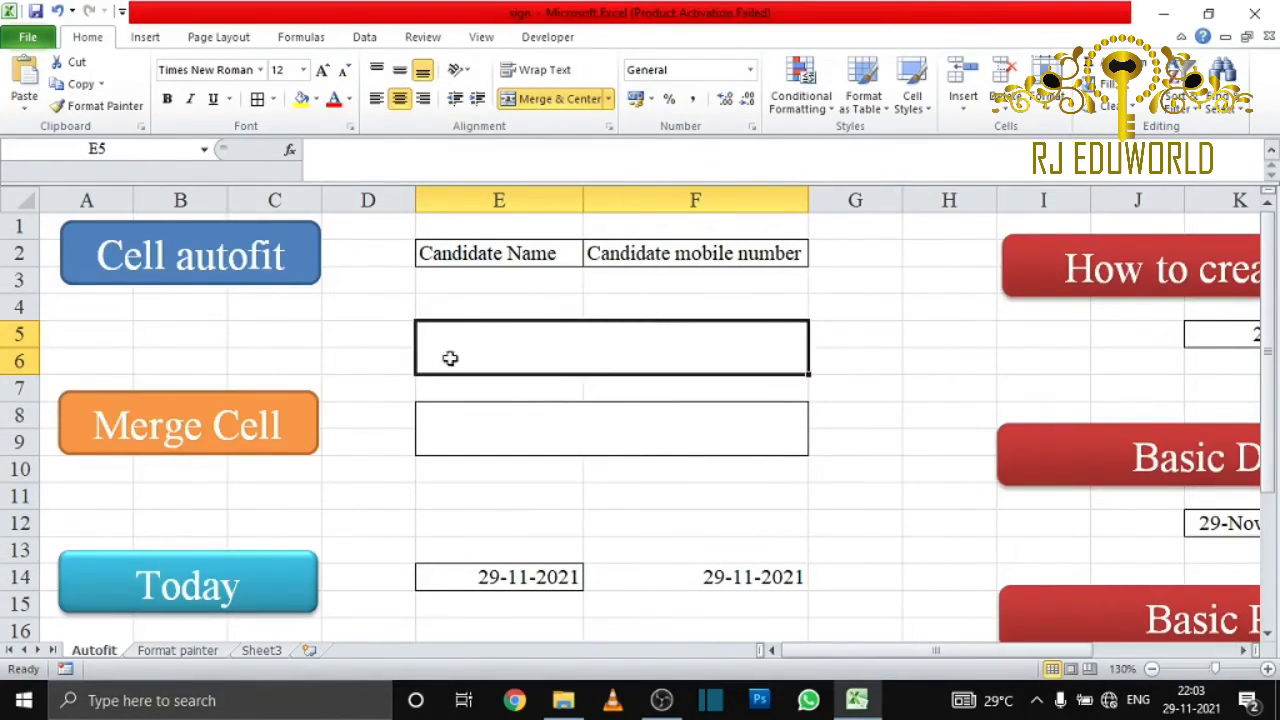